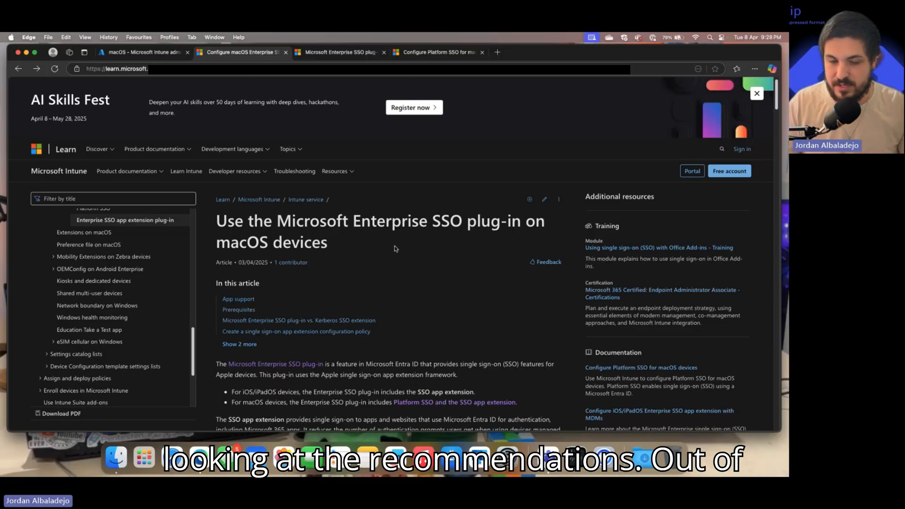
- Following the article's policy creation section, create a new macOS configuration policy using the Templates profile type and the Device features template
scroll(415, 273, down, 2)
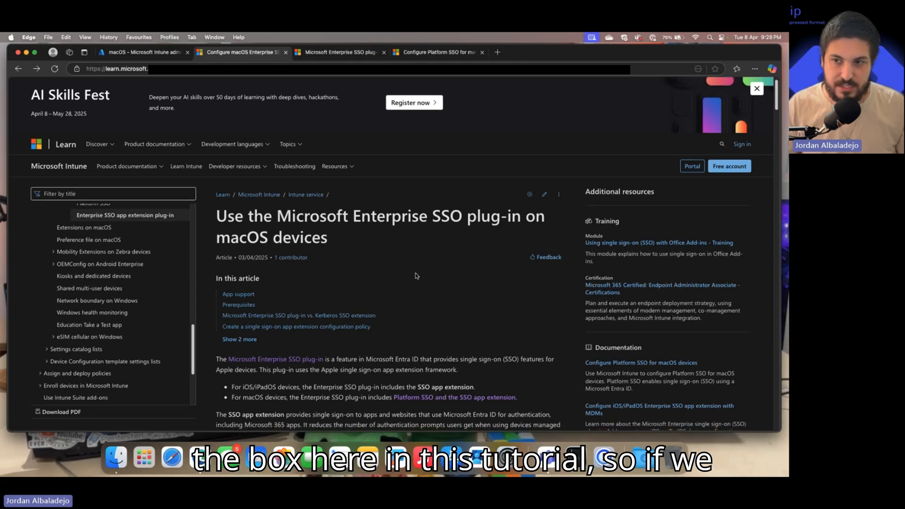
scroll(417, 276, down, 15)
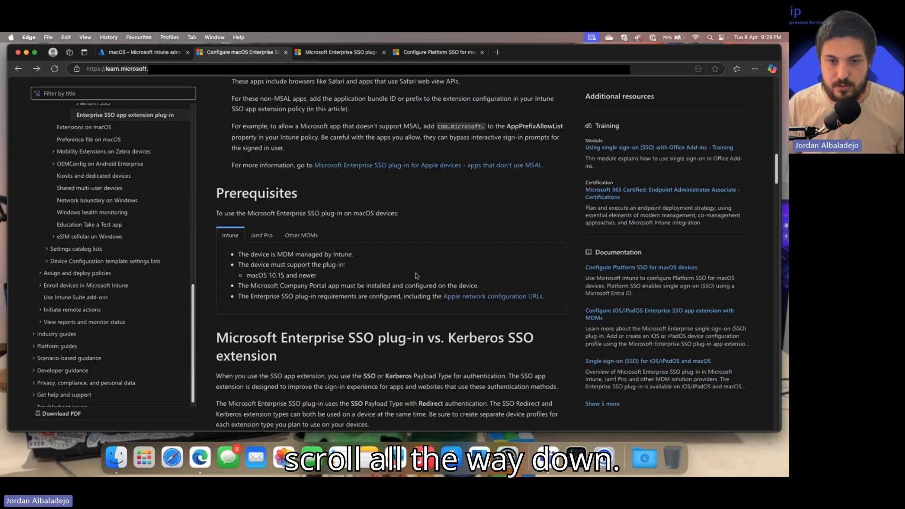
scroll(415, 273, down, 10)
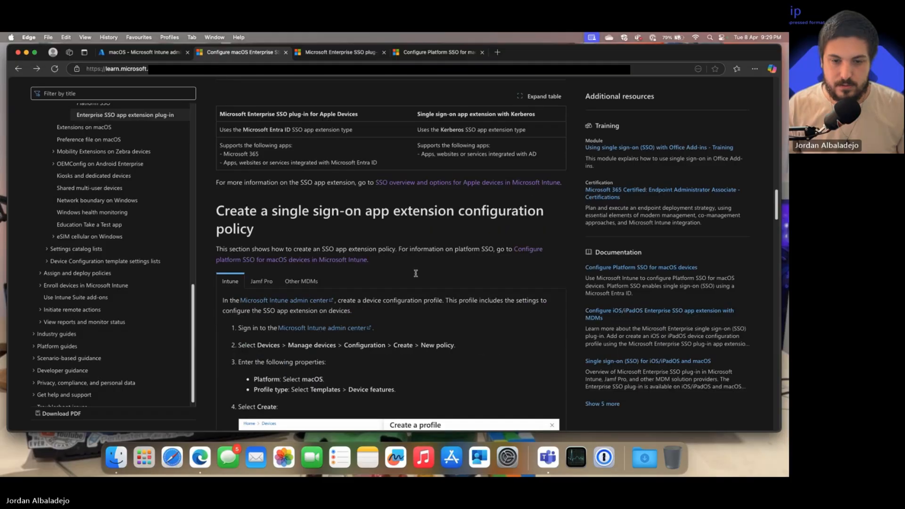
scroll(416, 275, up, 3)
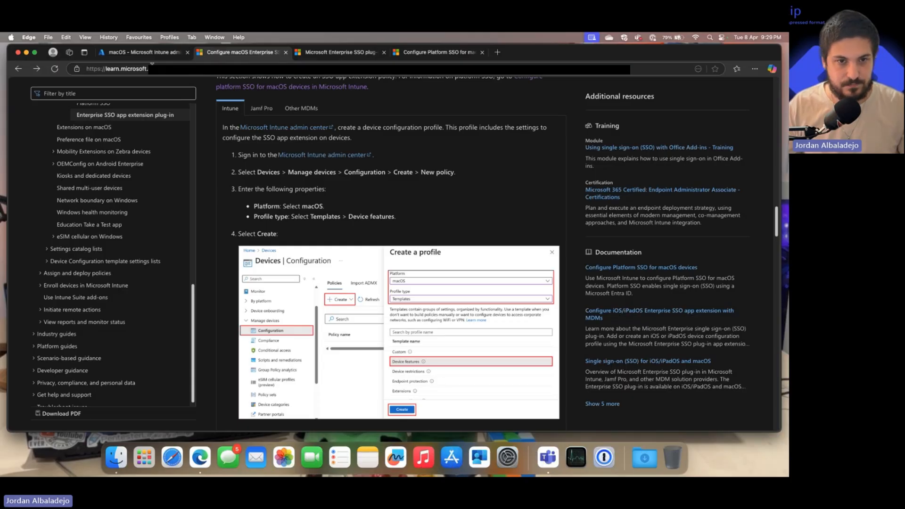
click(141, 53)
click(243, 168)
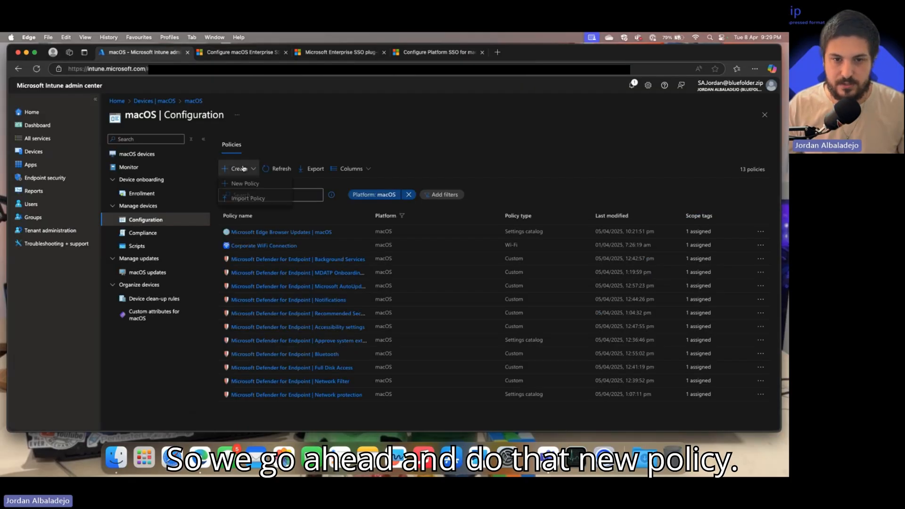
click(238, 185)
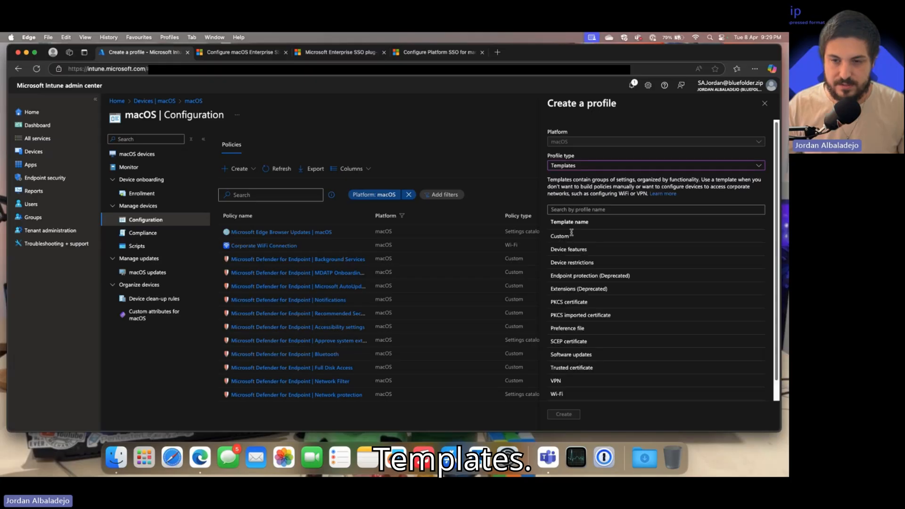
click(565, 250)
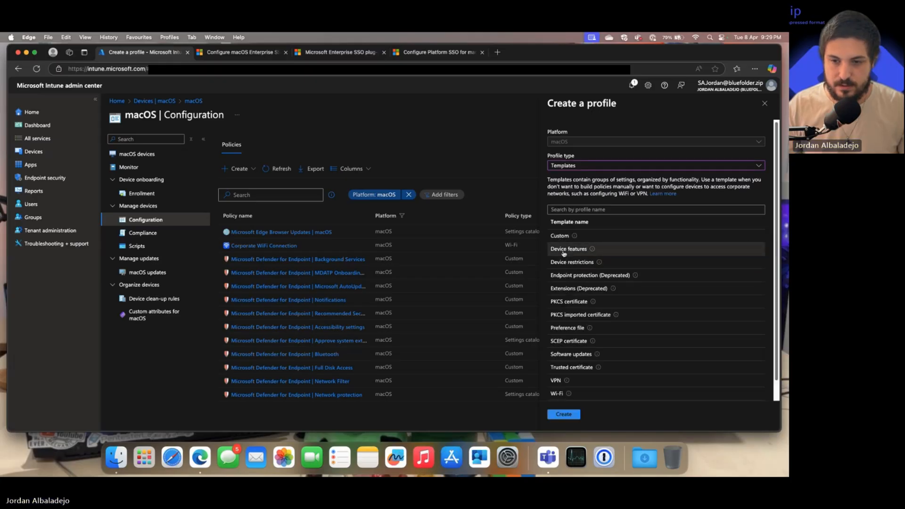
click(565, 417)
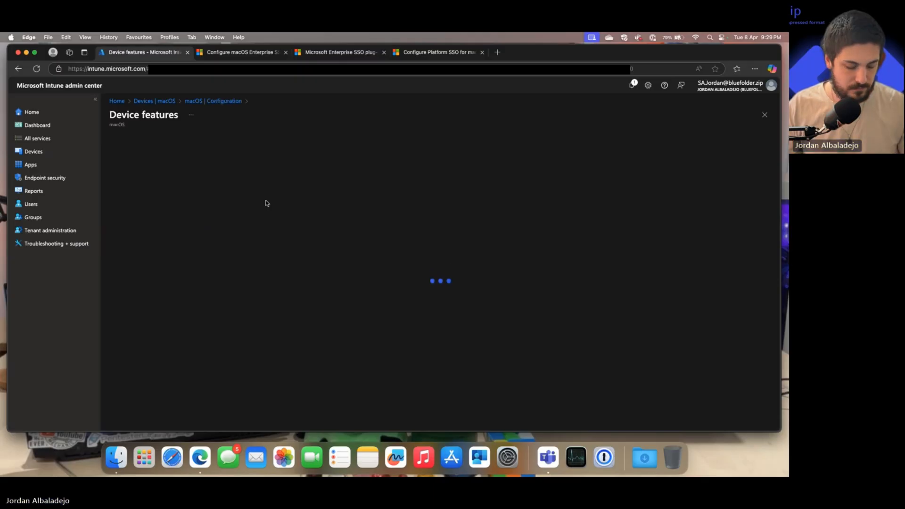
- Name the profile with a key emoji followed by "SSO | Enterprise Plug-in | macOS" and proceed to the configuration settings
click(252, 164)
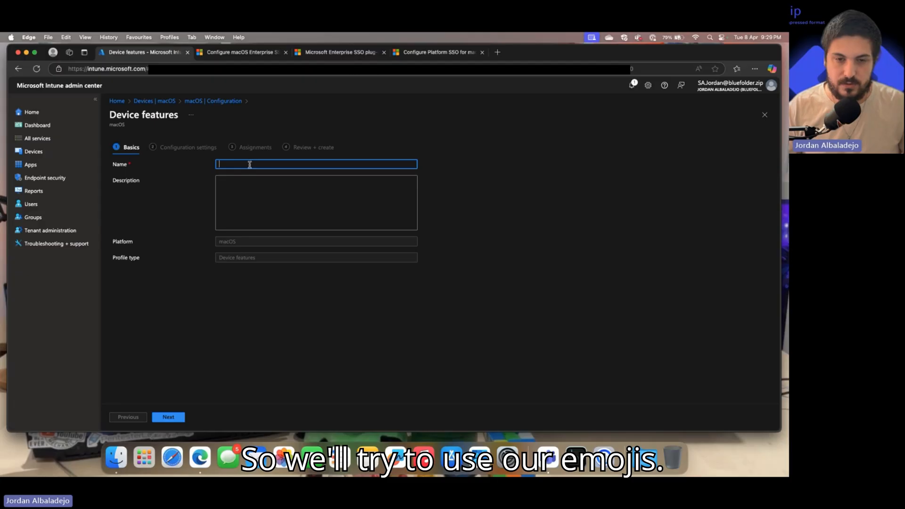
key(ctrl+super+space)
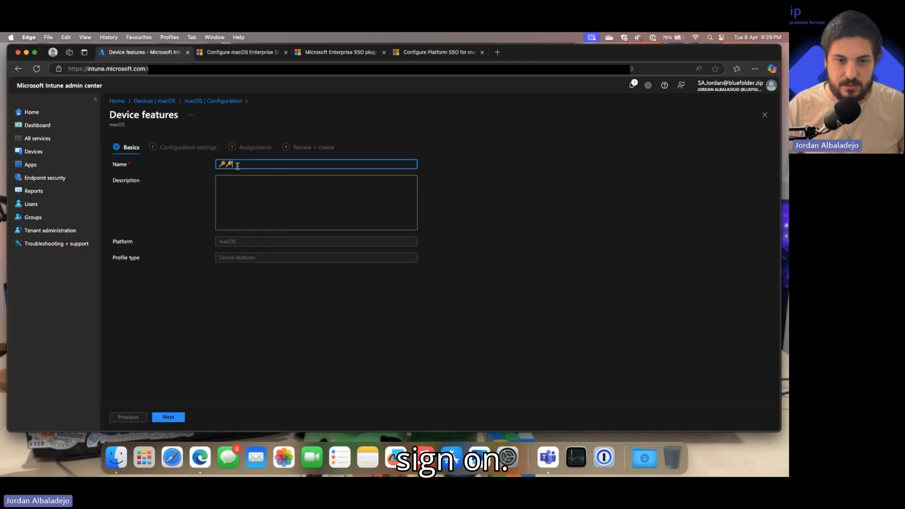
key(BackSpace)
text(SSO |)
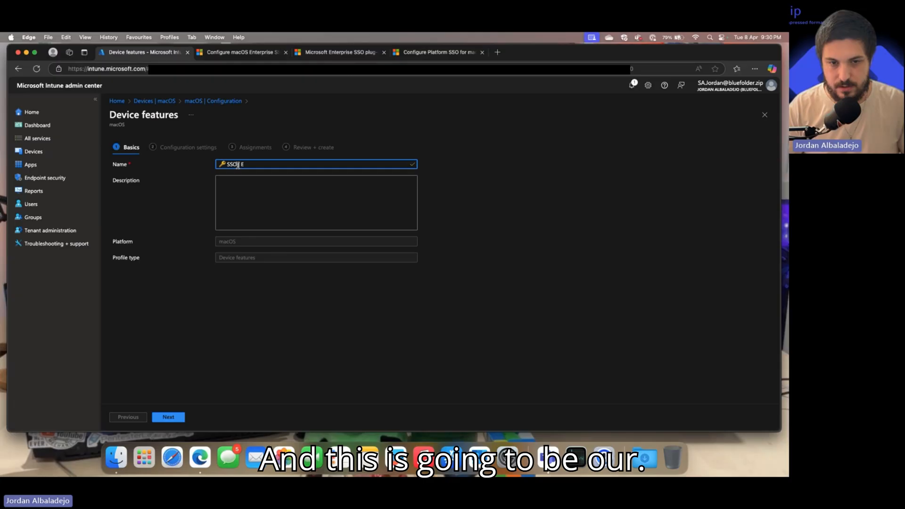
text(Enter)
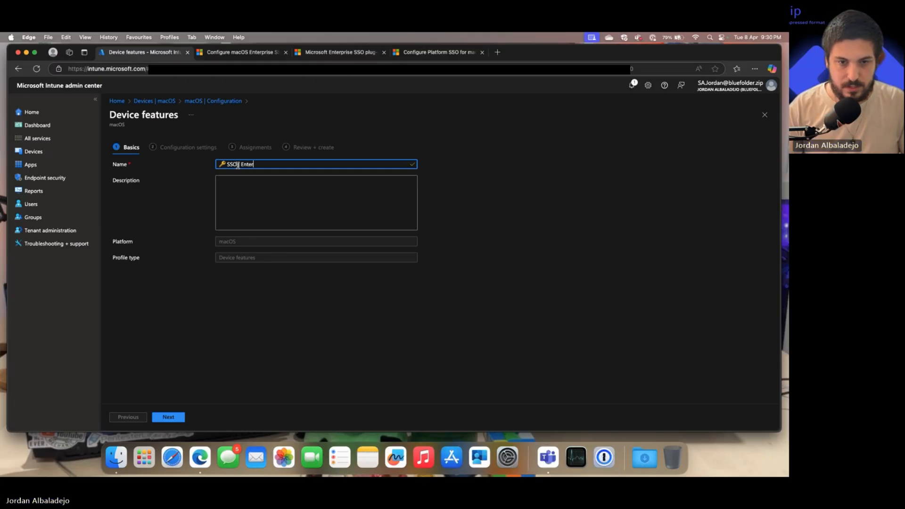
text(prise)
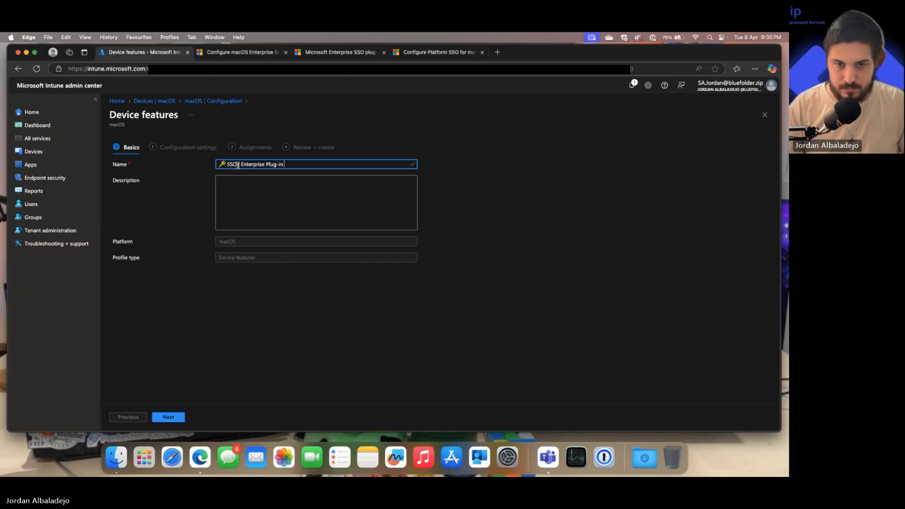
text(Plug-in | )
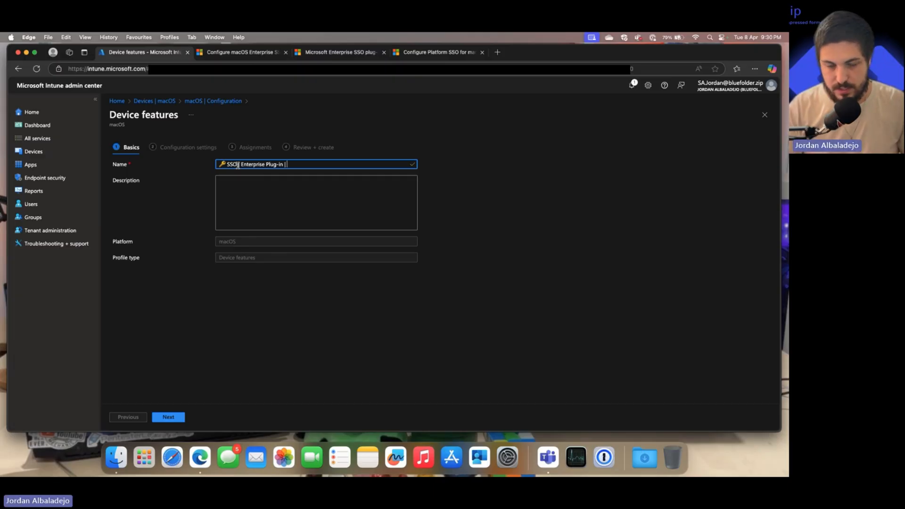
text(mac)
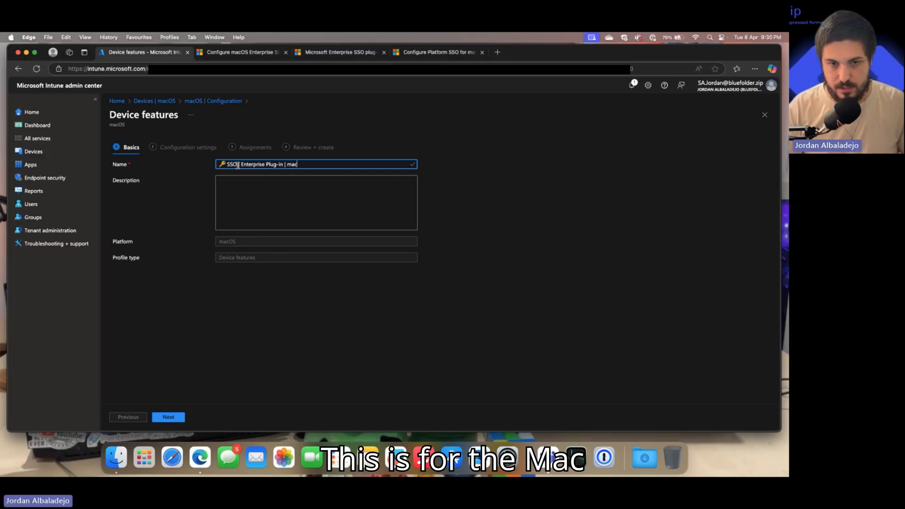
text(OS)
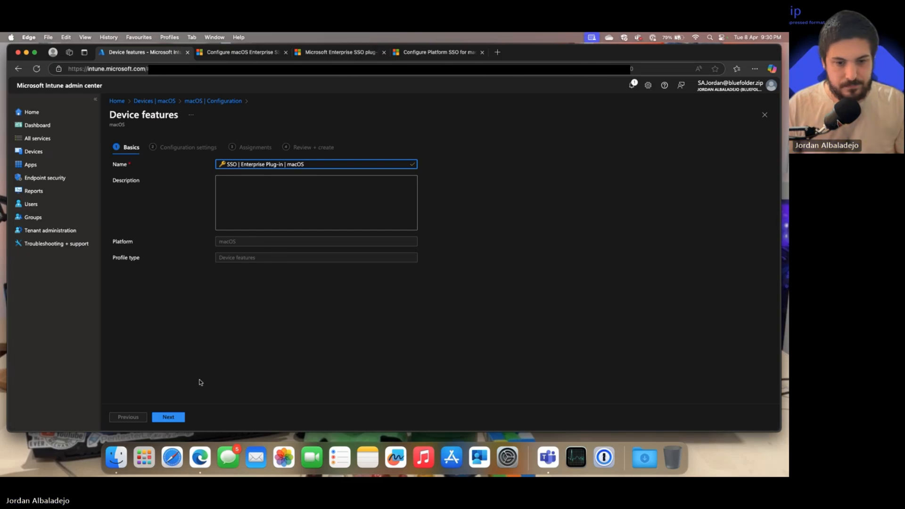
click(168, 417)
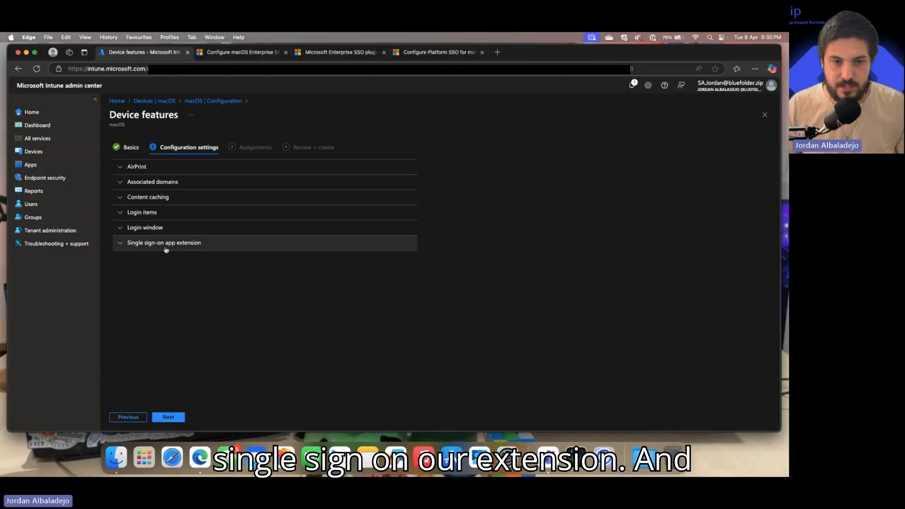
- Expand the single sign-on app extension settings, check the guide, and set the SSO app extension type to Microsoft Entra ID
click(188, 244)
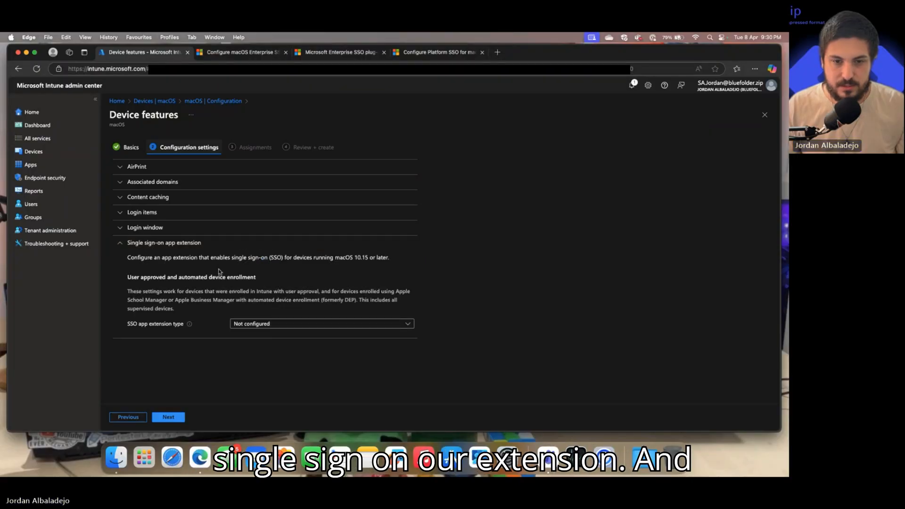
click(241, 53)
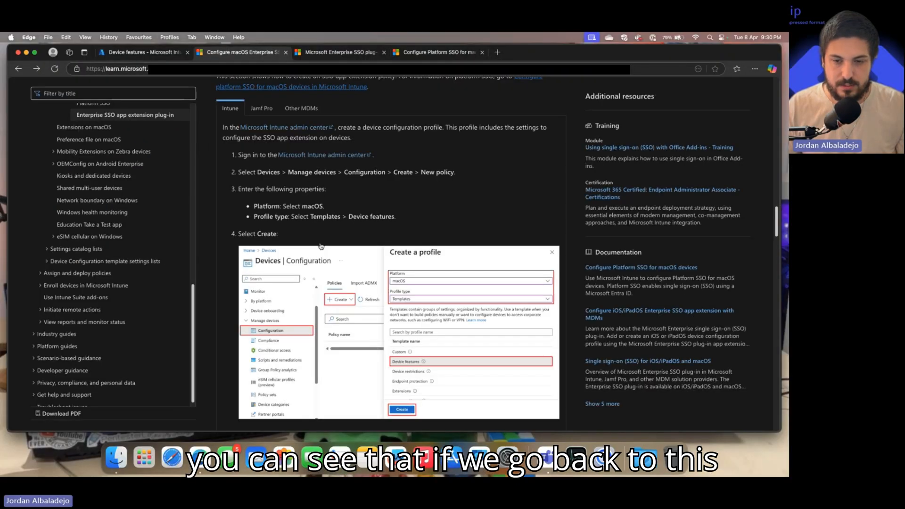
scroll(409, 217, down, 2)
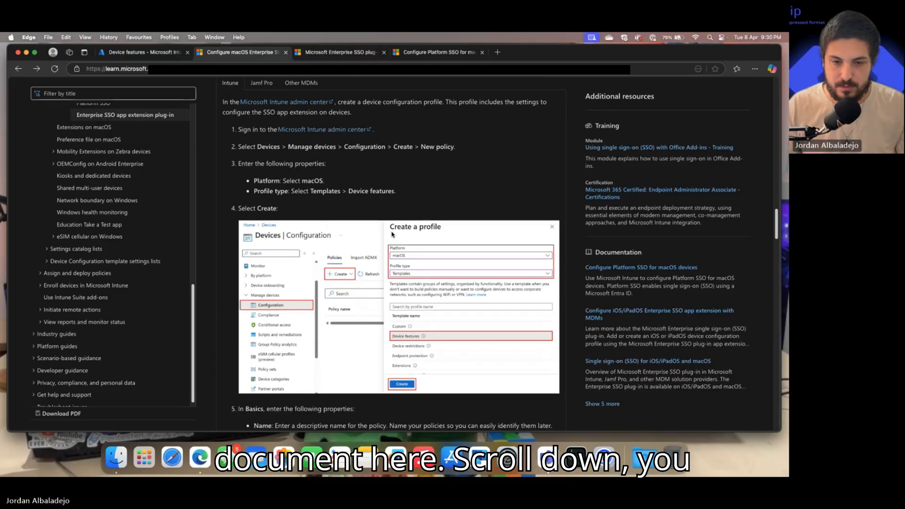
scroll(392, 234, down, 10)
scroll(392, 235, up, 2)
scroll(392, 234, down, 4)
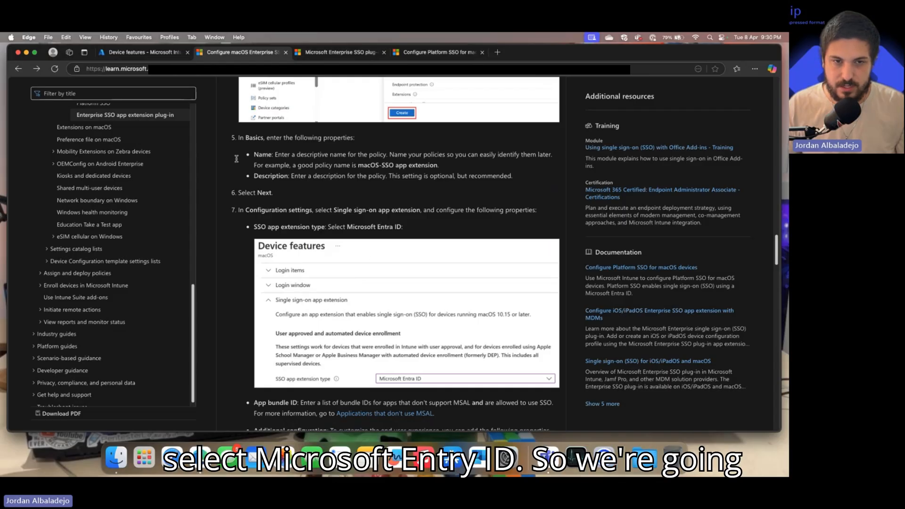
click(156, 54)
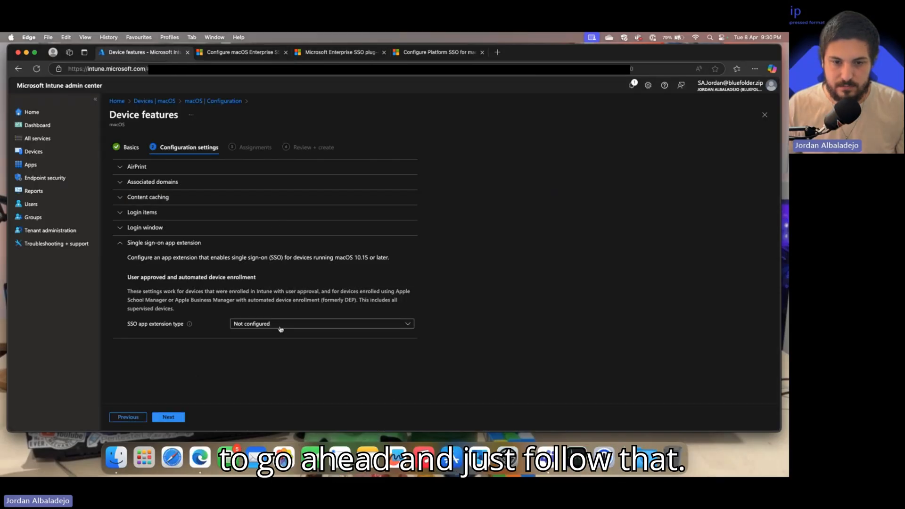
click(281, 325)
click(335, 351)
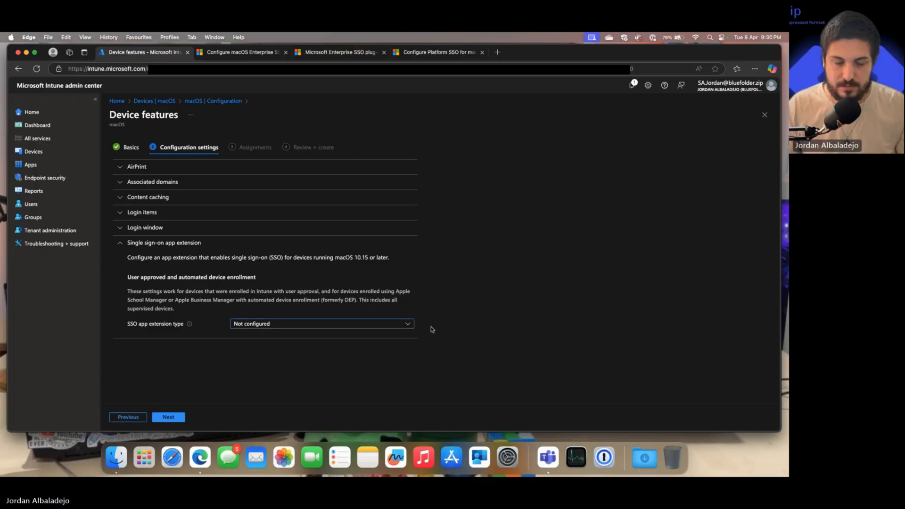
- Examine the App bundle IDs explanation and the Additional configuration key entry in the single sign-on app extension settings
scroll(350, 325, down, 3)
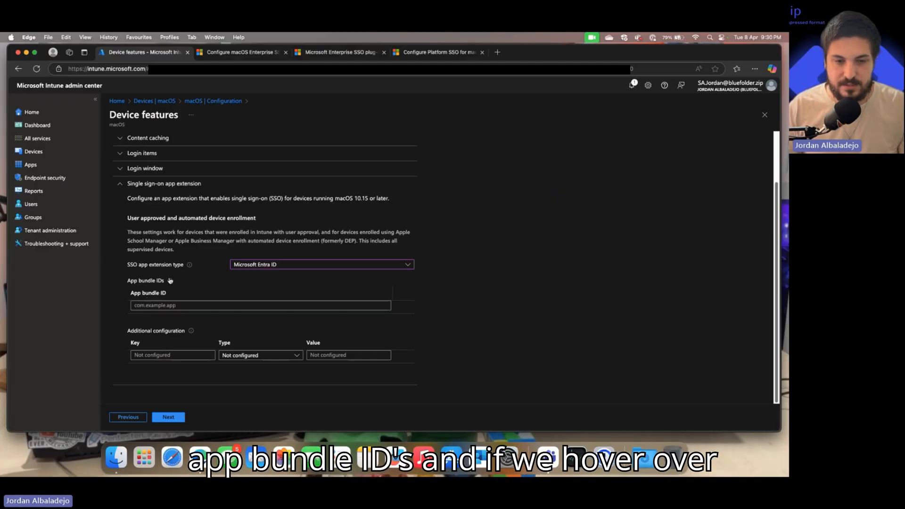
mouse_move(171, 282)
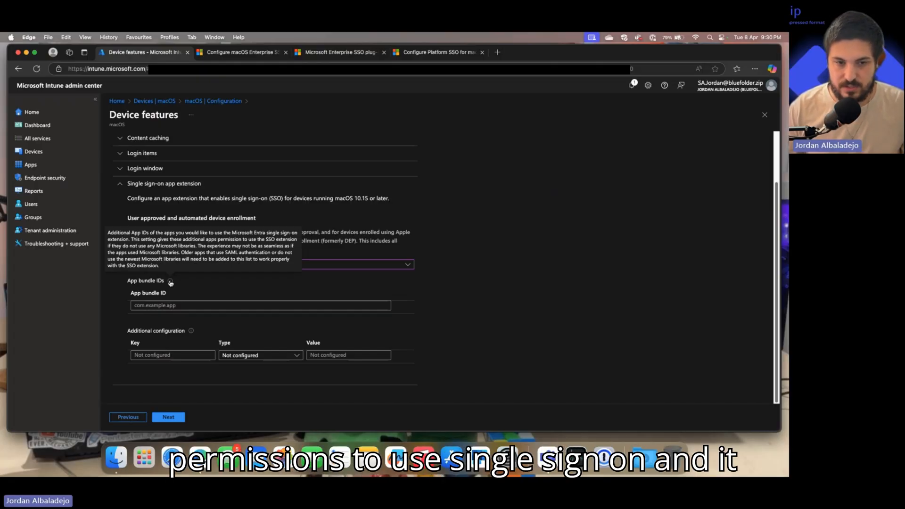
click(181, 305)
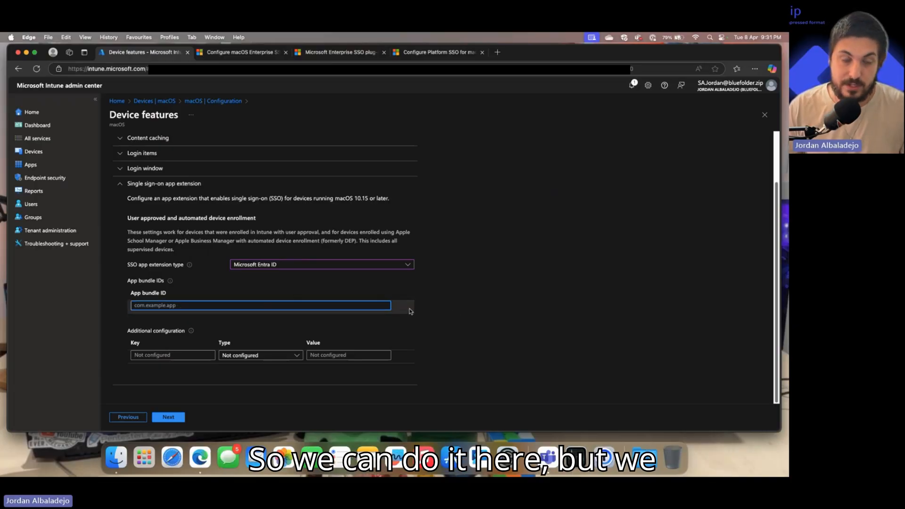
click(165, 355)
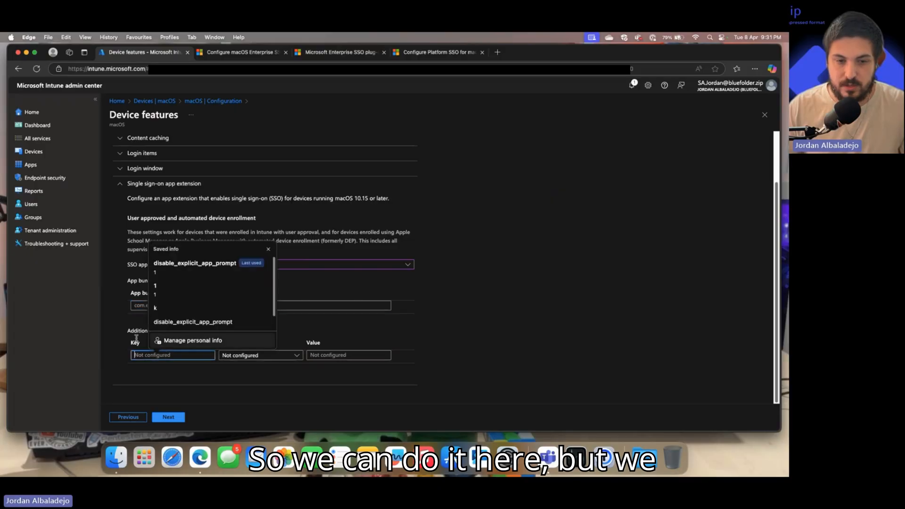
click(143, 335)
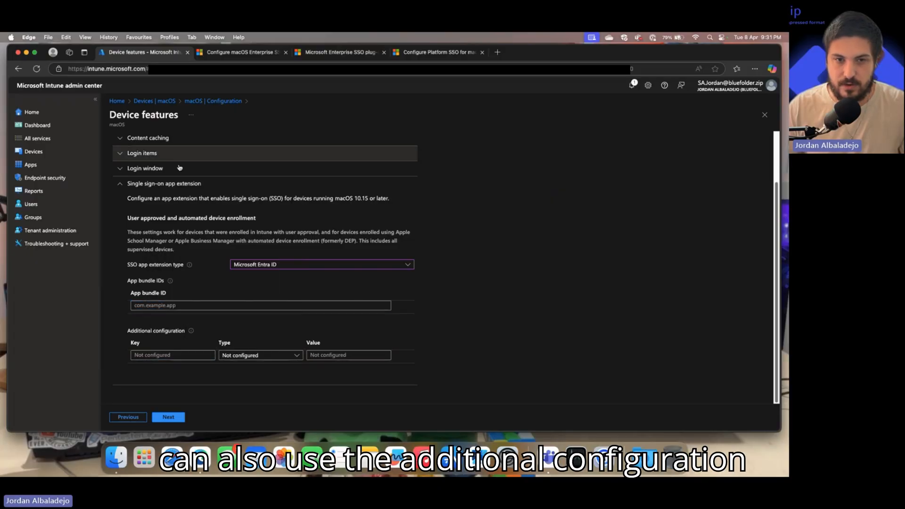
- Find the recommended additional configuration properties in the macOS Enterprise SSO guide and copy the AppPrefixAllowList key name
click(241, 52)
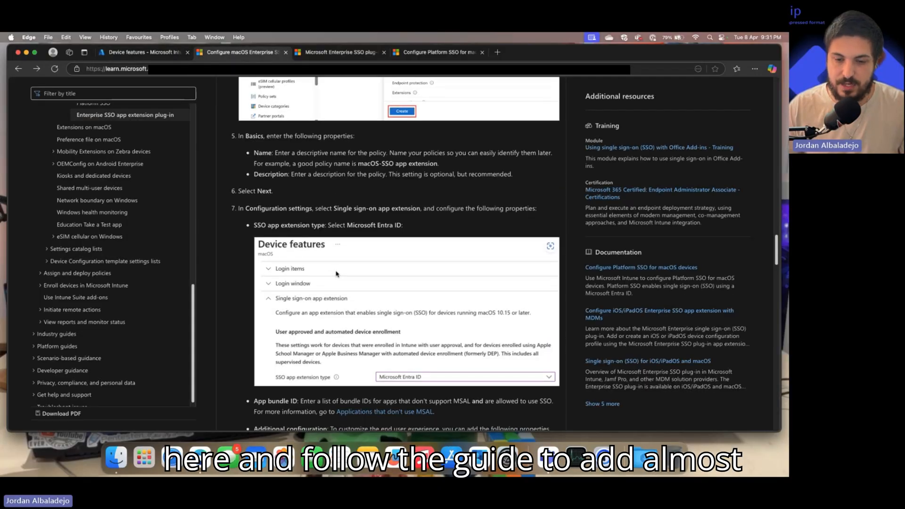
scroll(333, 276, down, 3)
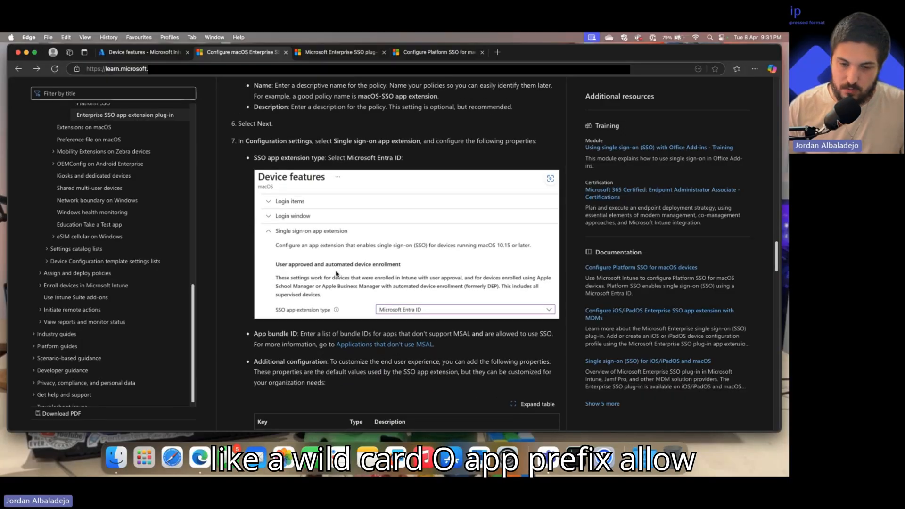
scroll(336, 272, down, 9)
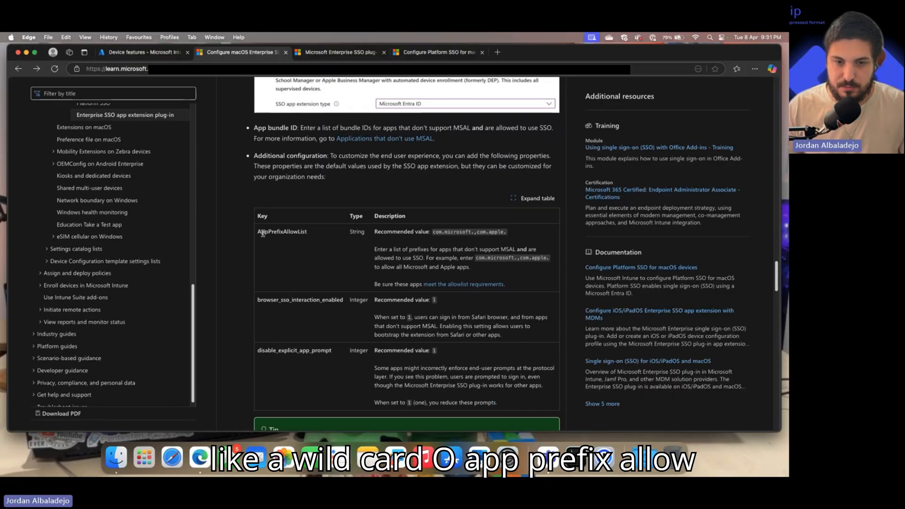
drag(259, 232, 311, 241)
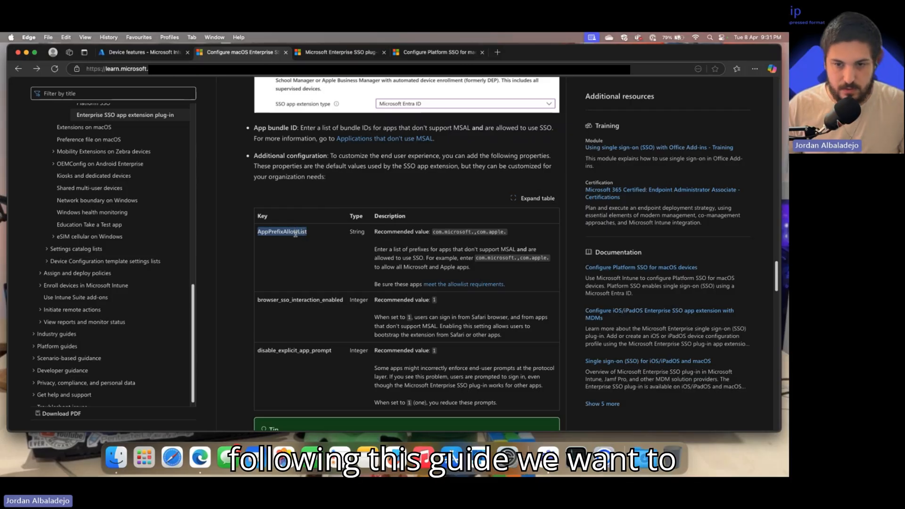
right_click(295, 232)
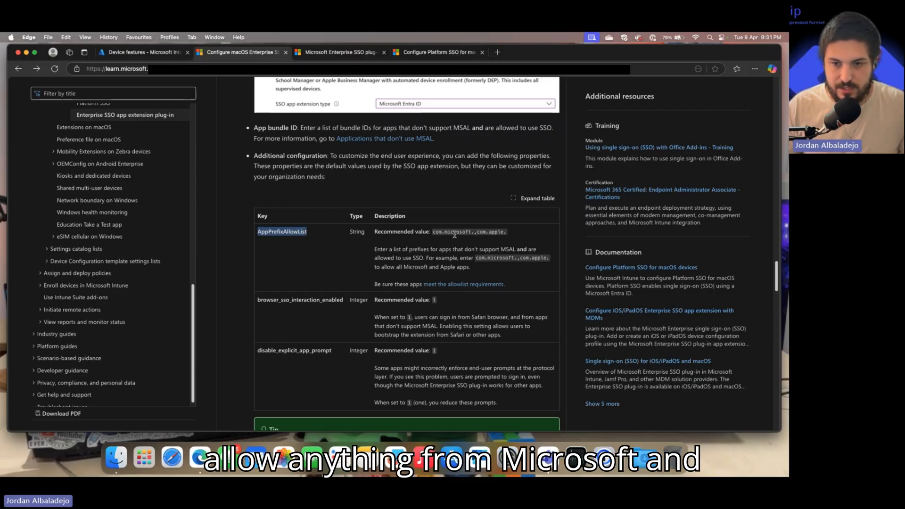
click(492, 236)
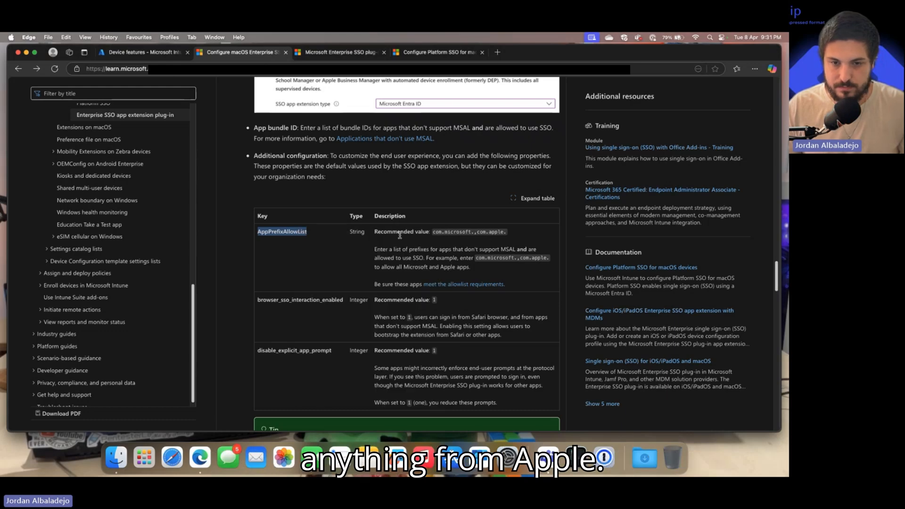
click(277, 232)
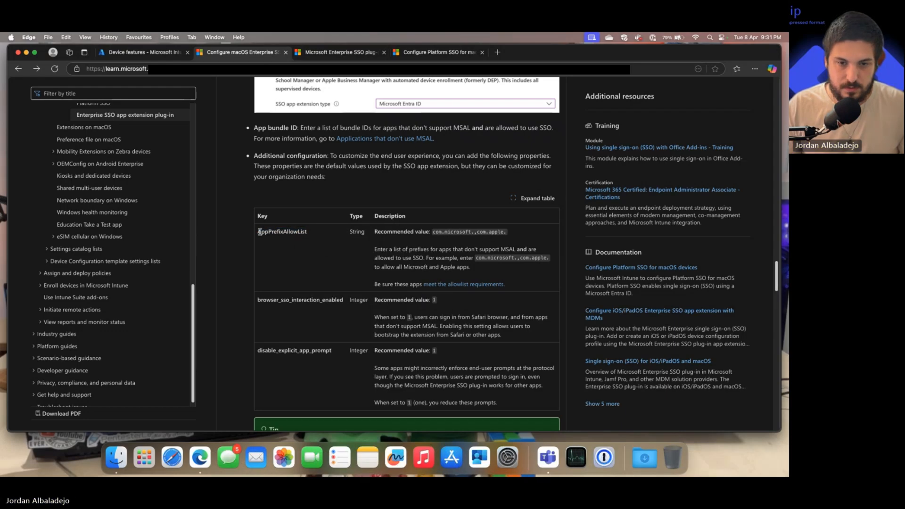
drag(259, 231, 307, 232)
key(super+c)
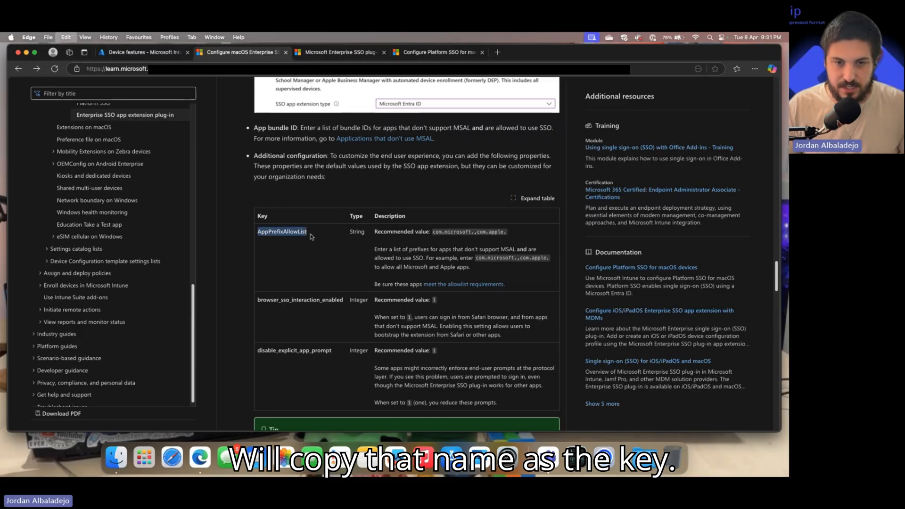
- Add an additional configuration entry to the Intune profile with the key AppPrefixAllowList and the type String
click(142, 52)
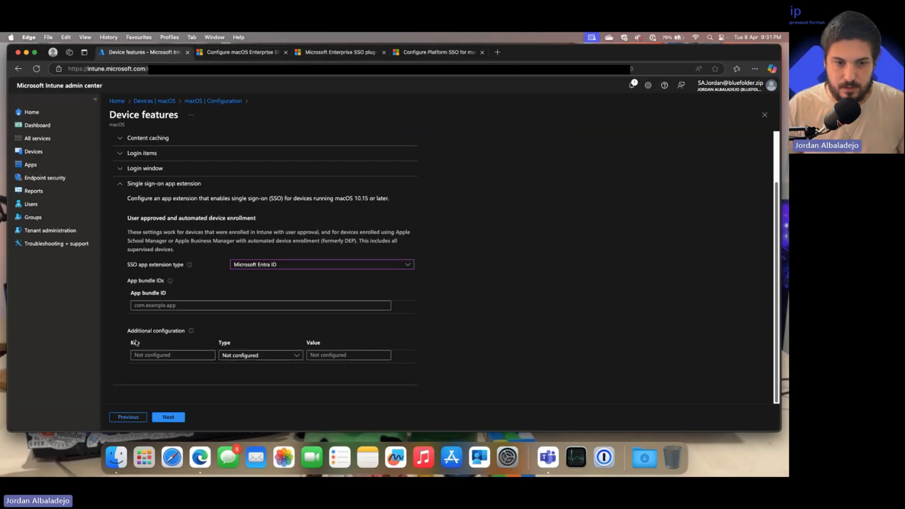
click(146, 355)
key(super+v)
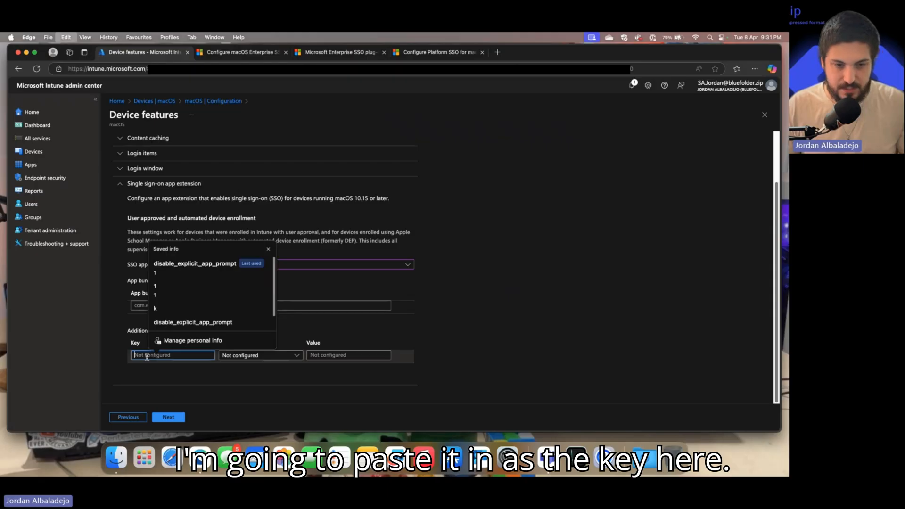
click(250, 355)
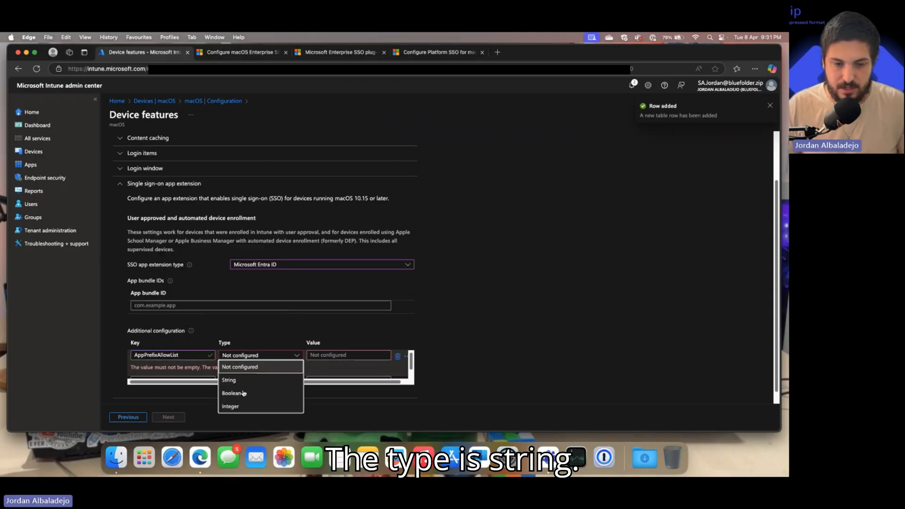
click(229, 380)
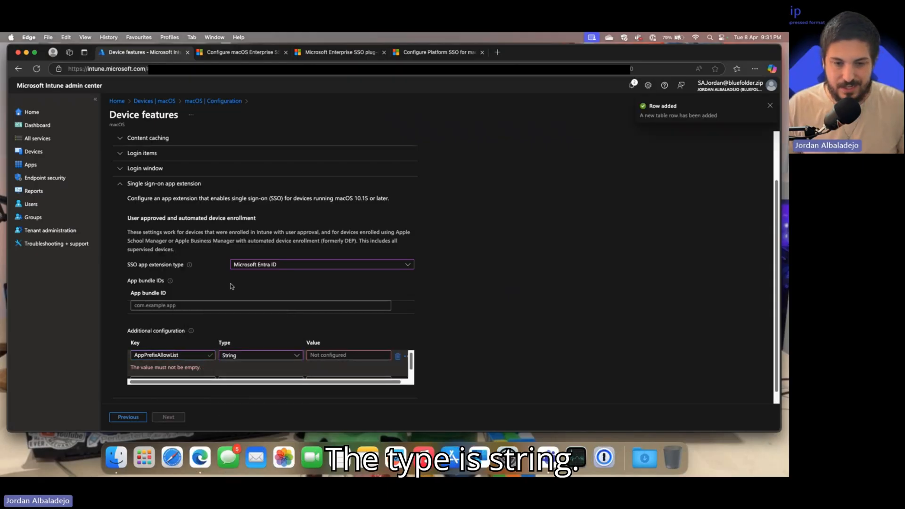
- Set the AppPrefixAllowList value to the guide's recommended "com.microsoft.,com.apple." prefixes
click(235, 53)
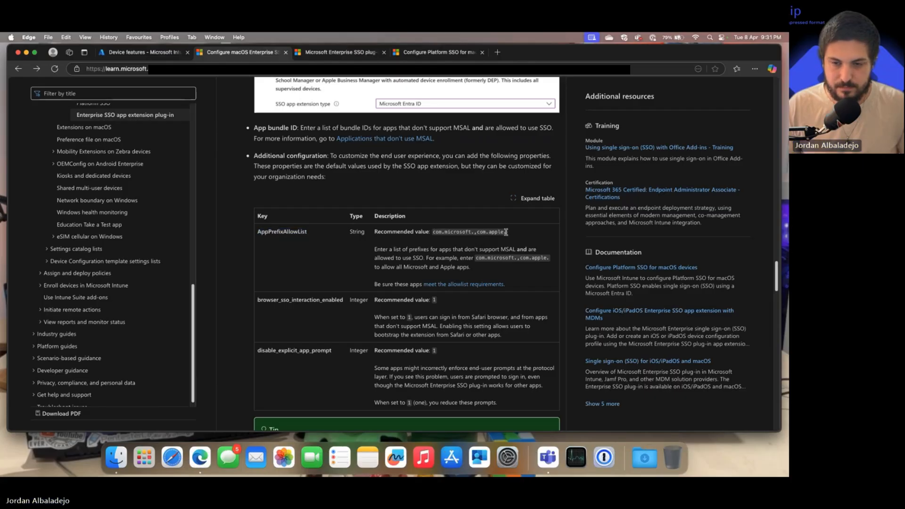
drag(507, 233, 433, 233)
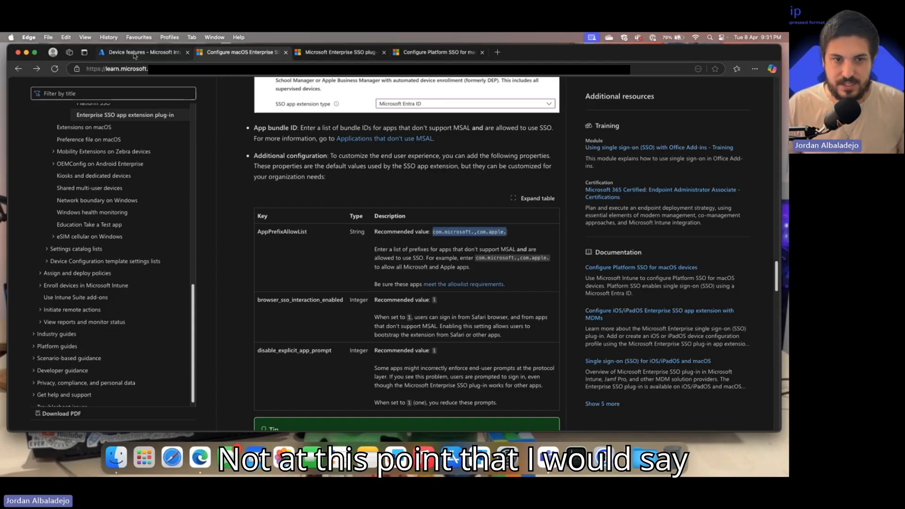
click(132, 52)
click(324, 356)
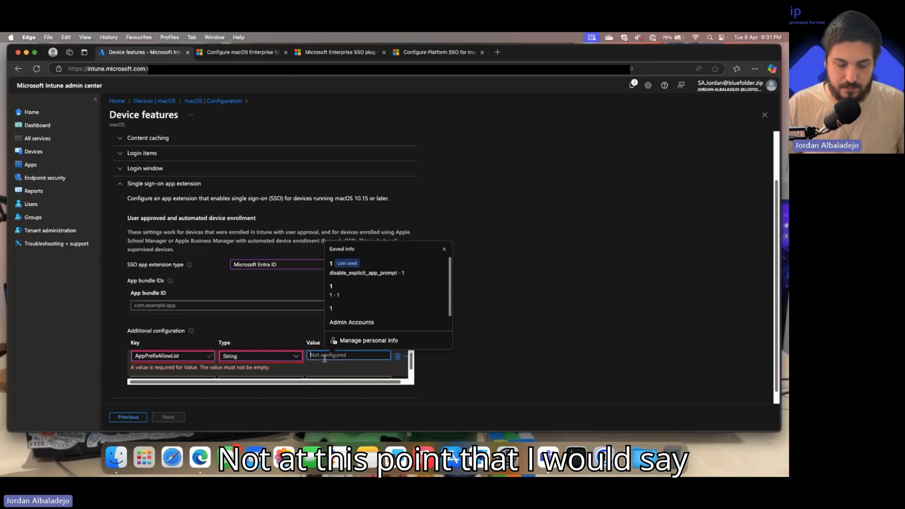
key(super+v)
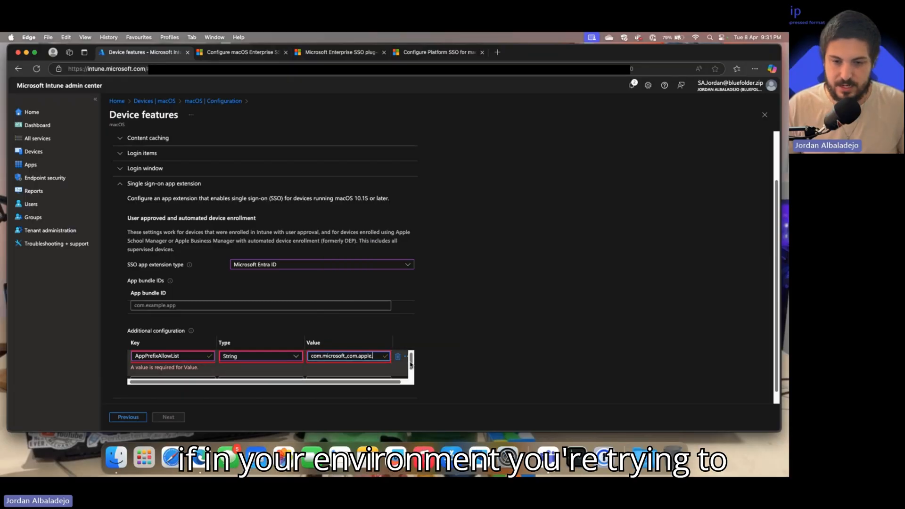
drag(412, 362, 413, 369)
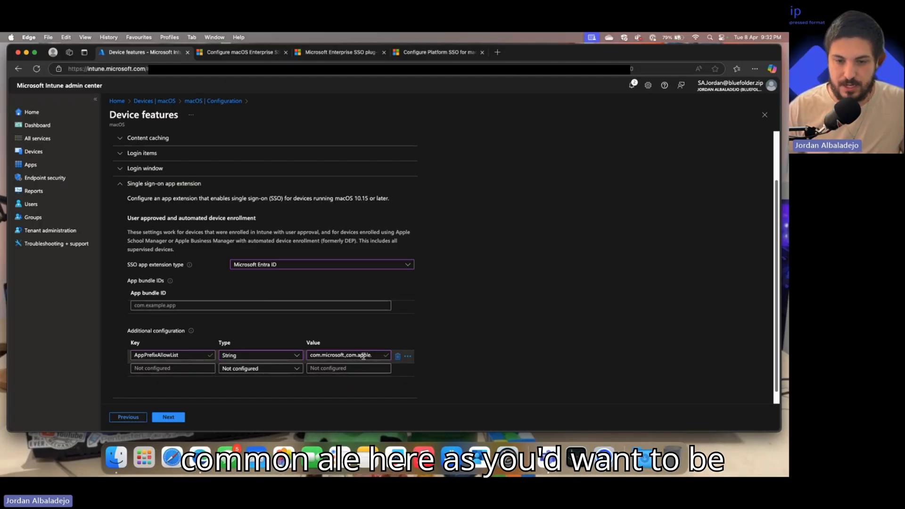
drag(374, 356, 342, 358)
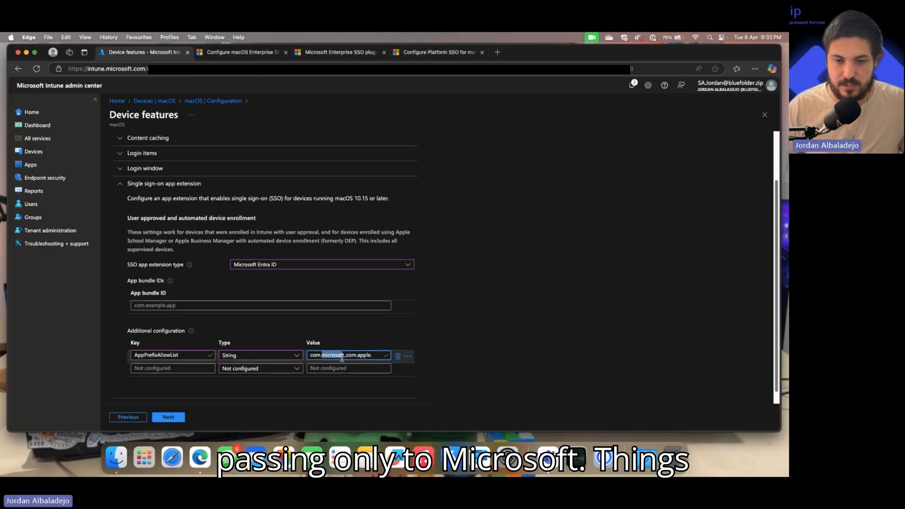
- Copy browser_sso_interaction_enabled from the guide and add it as a second additional configuration key with type Integer and value 1
click(189, 369)
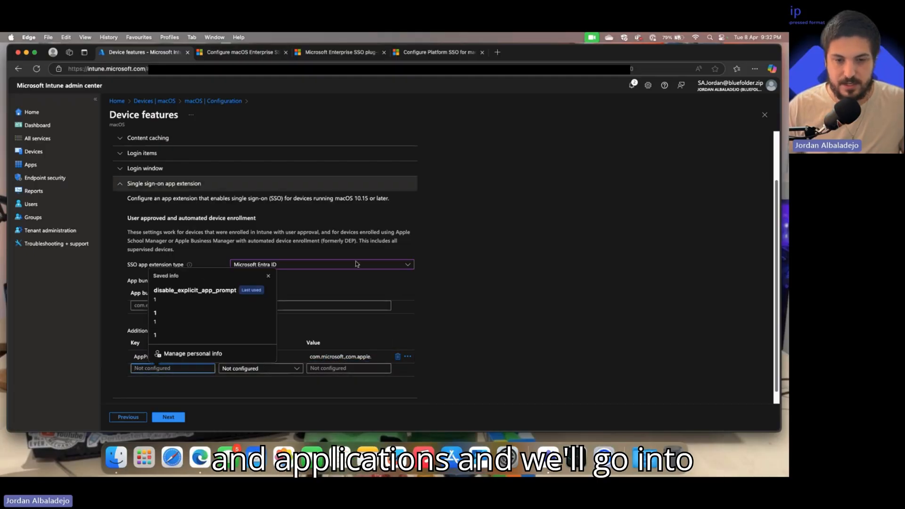
click(269, 275)
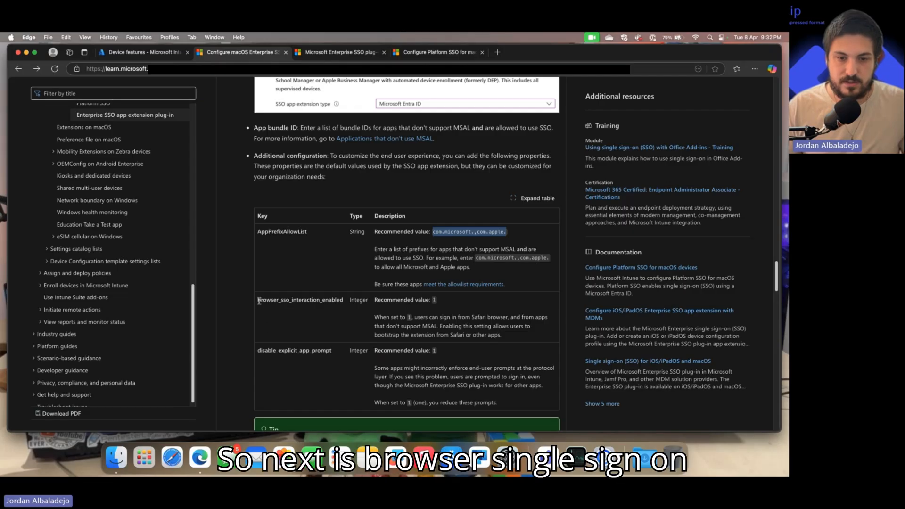
drag(258, 300, 342, 306)
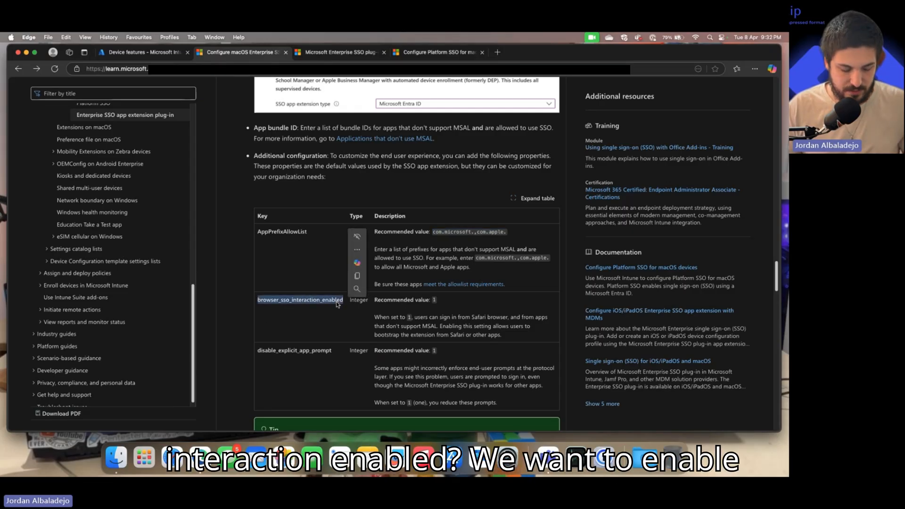
click(140, 53)
click(175, 369)
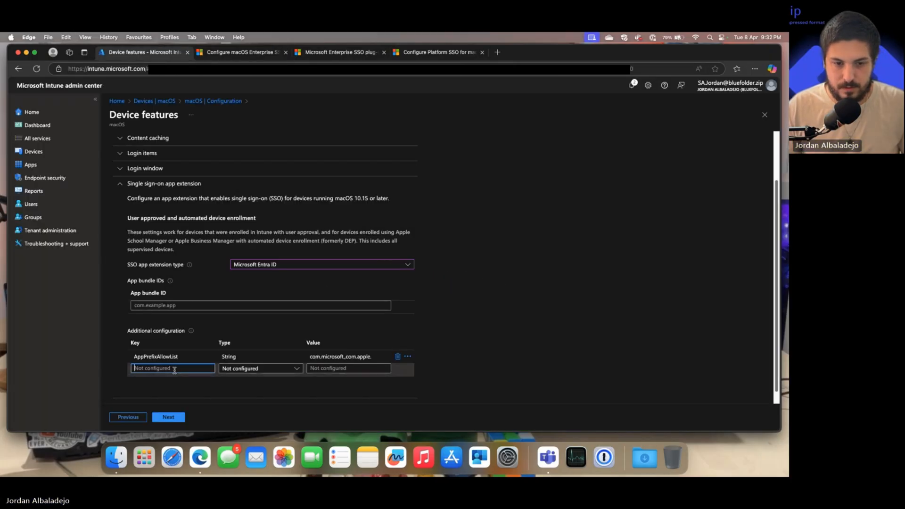
key(super+v)
click(259, 368)
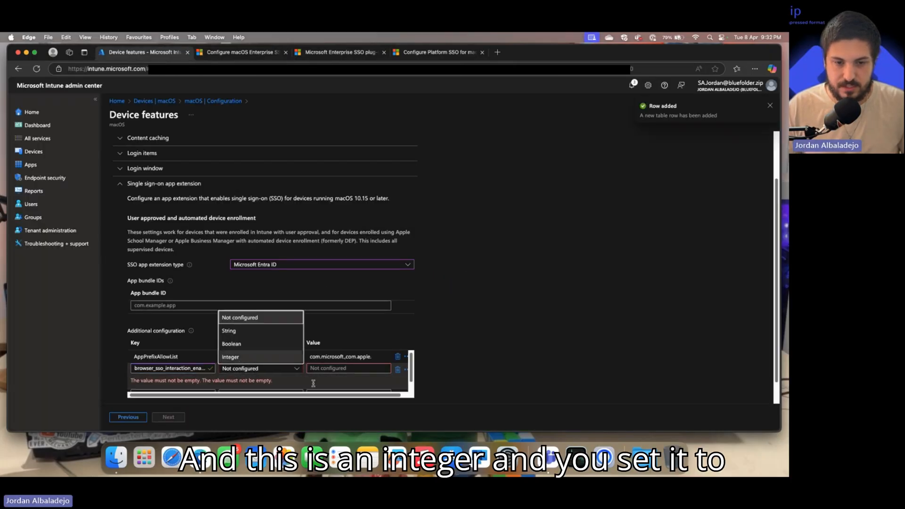
click(231, 357)
click(347, 368)
text(1)
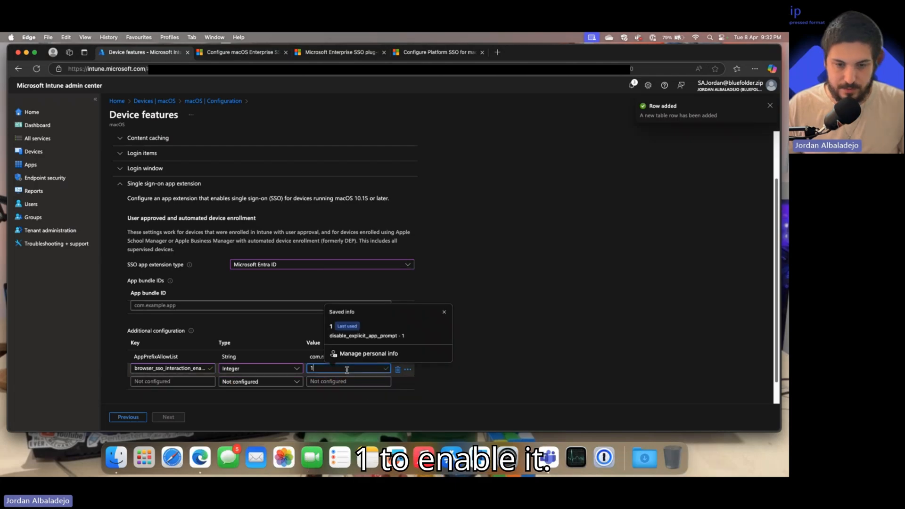
scroll(469, 377, down, 1)
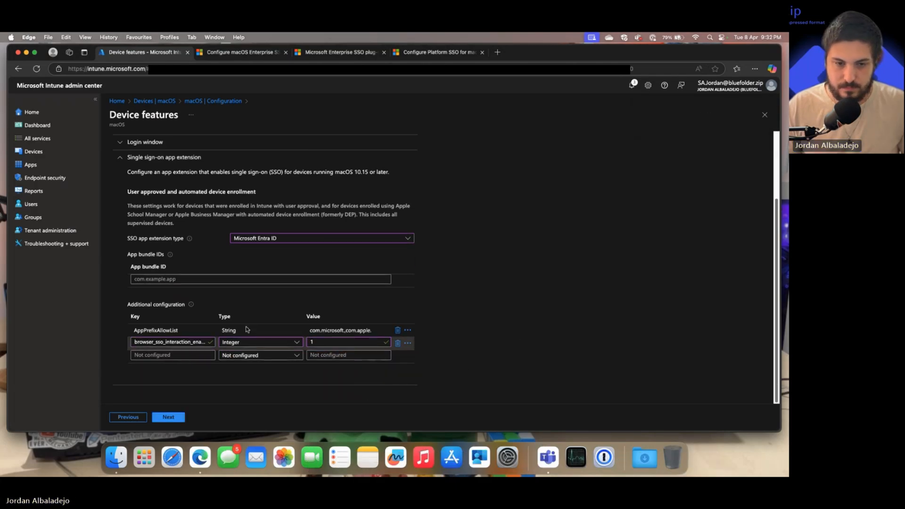
- Copy disable_explicit_app_prompt from the guide and add it as a third additional configuration key with type Integer and value 1
click(239, 53)
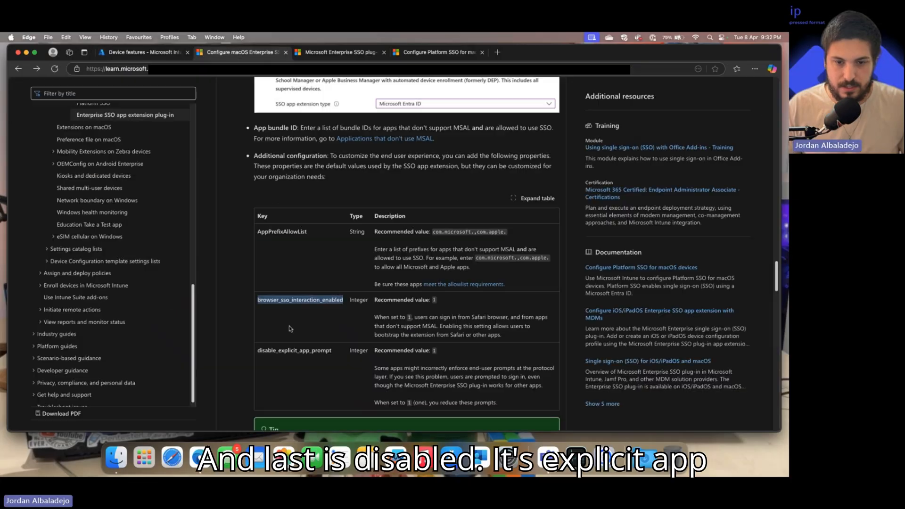
drag(258, 352, 331, 358)
key(super+c)
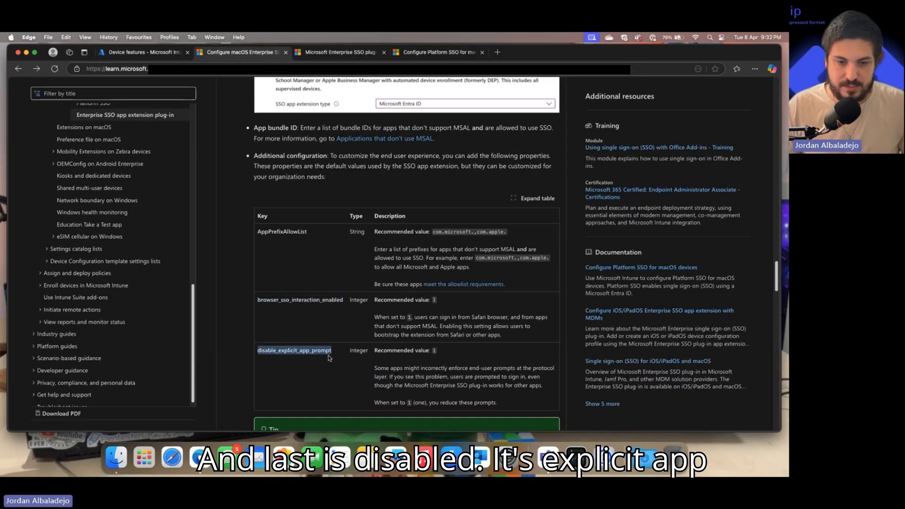
click(395, 362)
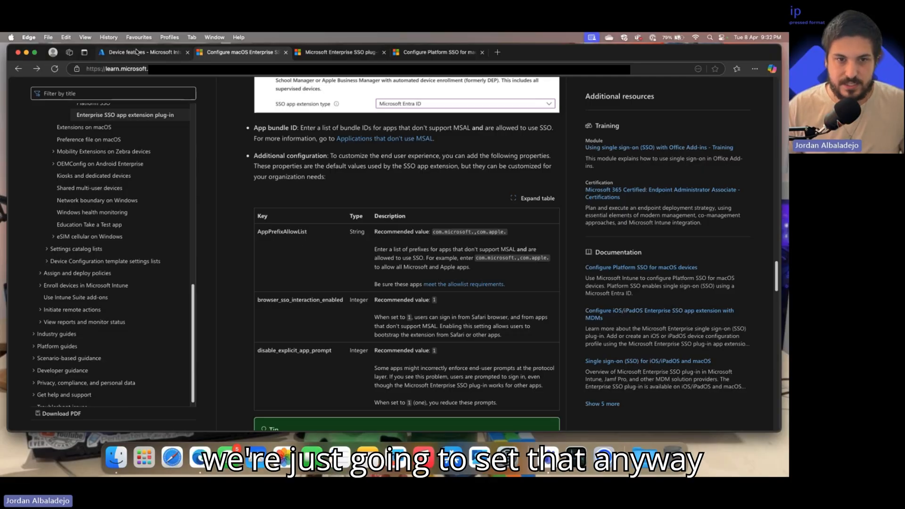
click(136, 53)
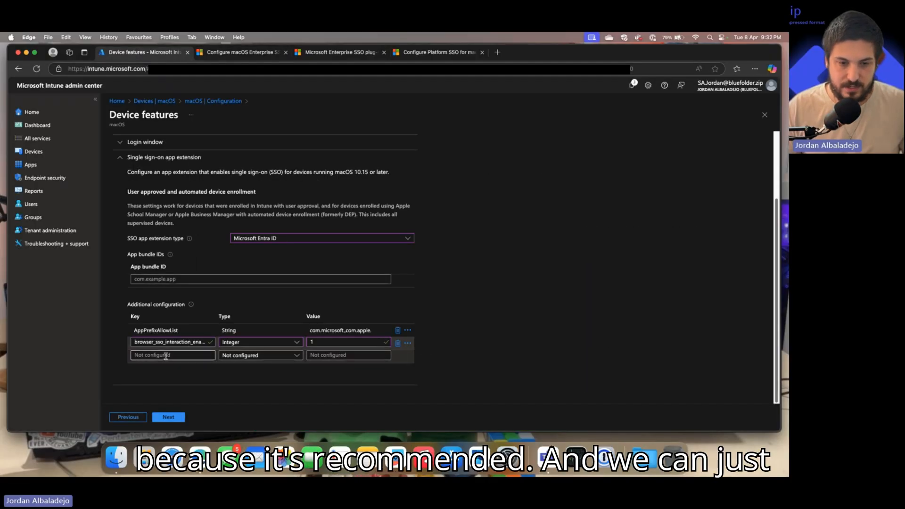
click(166, 355)
key(super+v)
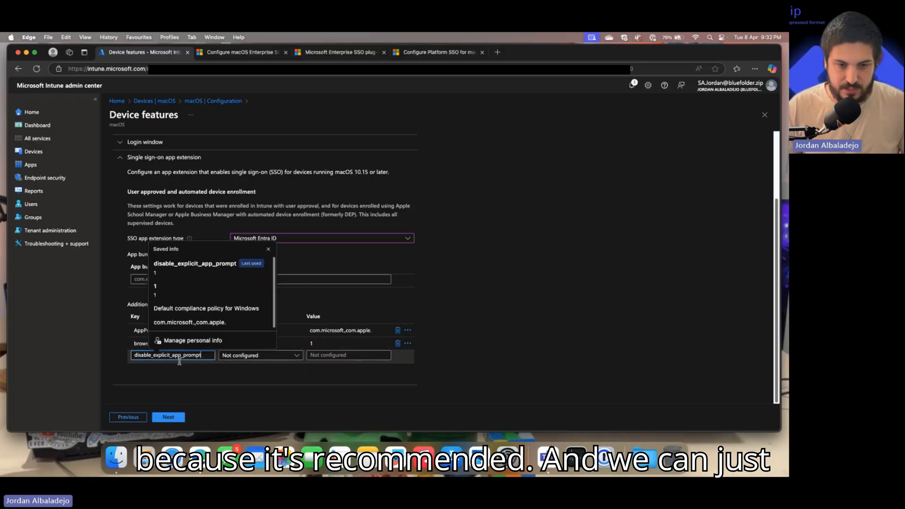
click(235, 359)
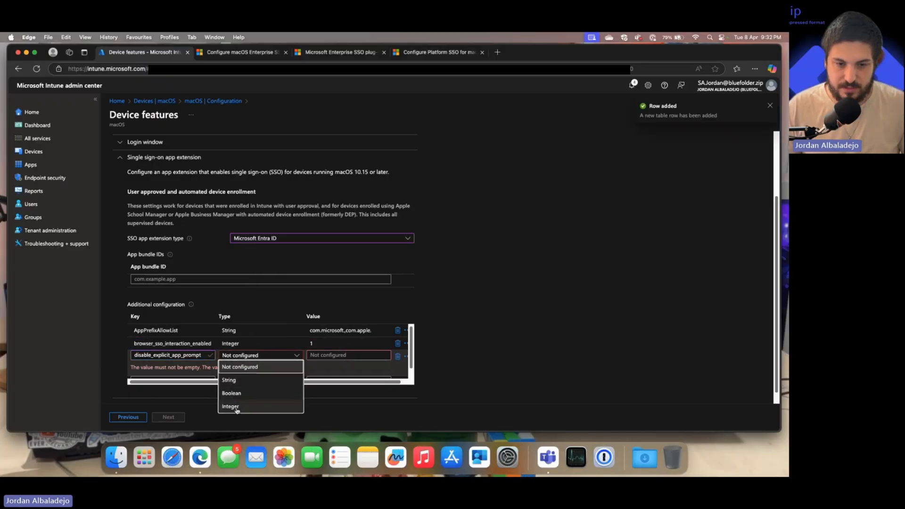
click(235, 405)
click(315, 356)
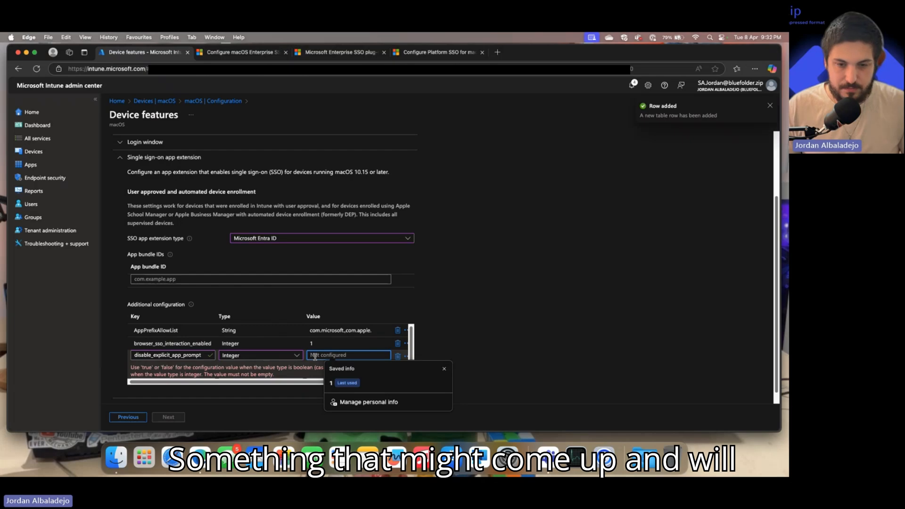
text(1)
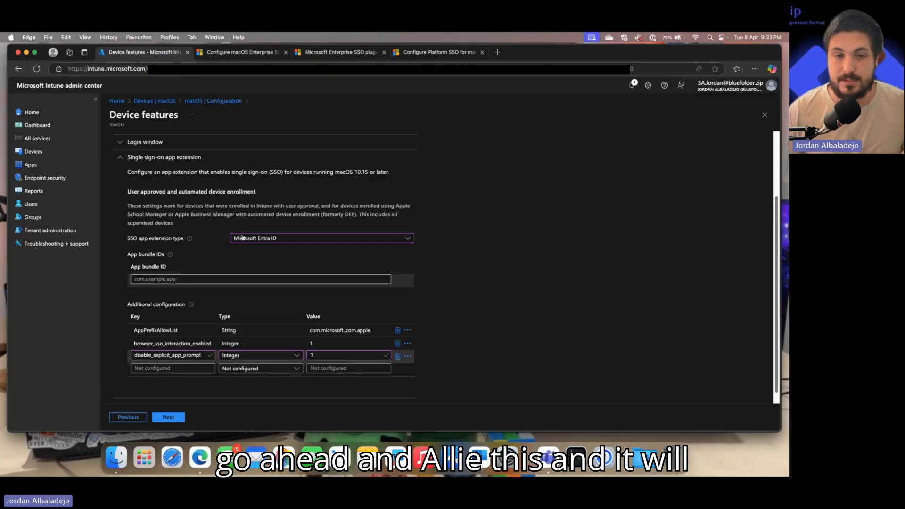
- Check the guide's tip and the Microsoft Enterprise SSO plug-in article for Apple devices for other configurable SSO properties
click(242, 54)
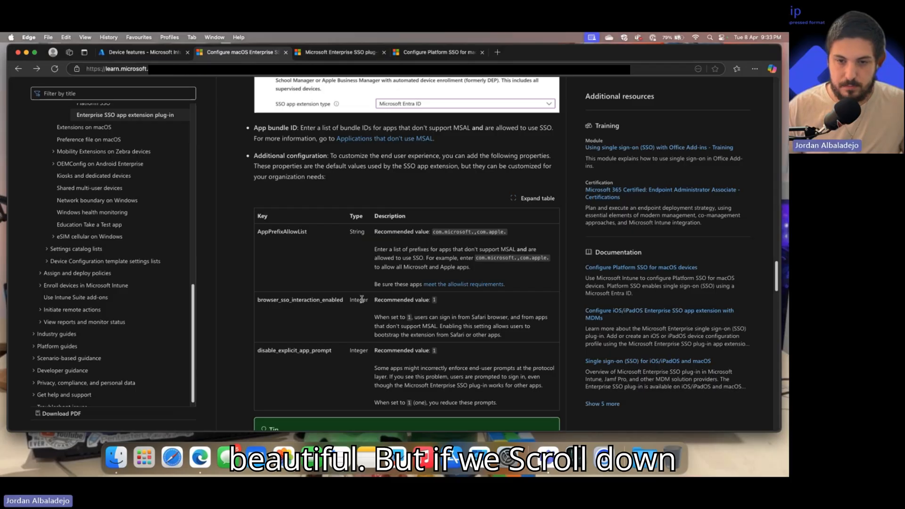
scroll(362, 298, down, 5)
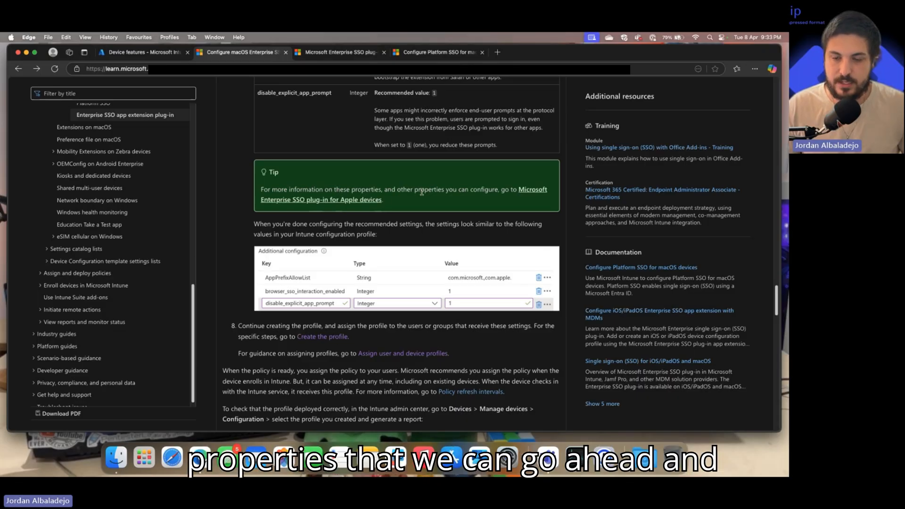
click(330, 56)
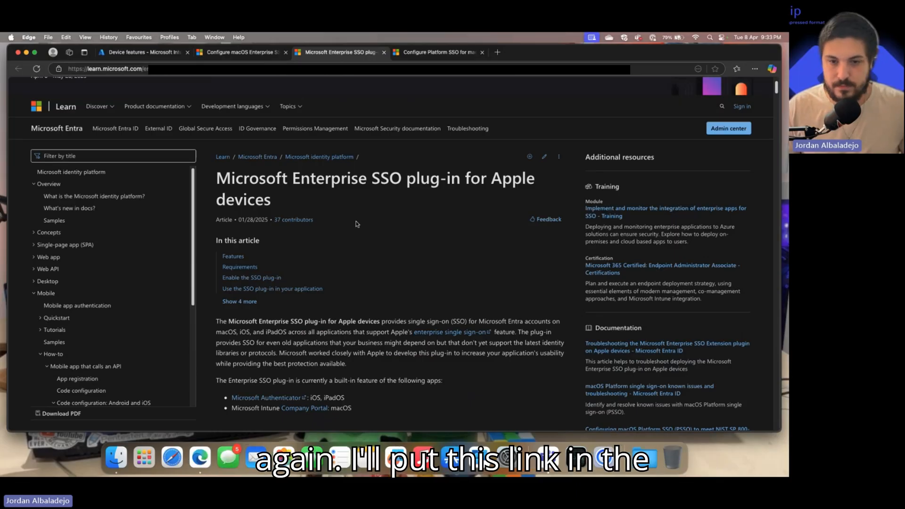
scroll(357, 224, down, 15)
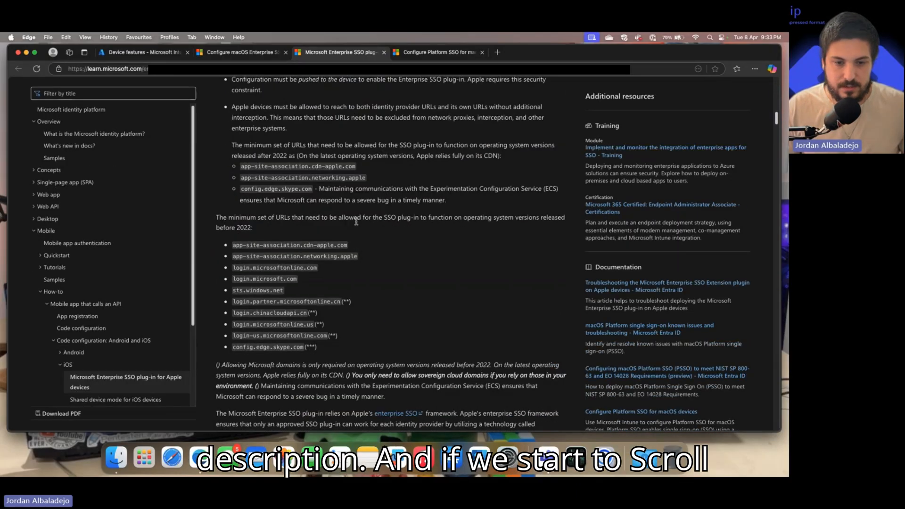
scroll(356, 221, down, 10)
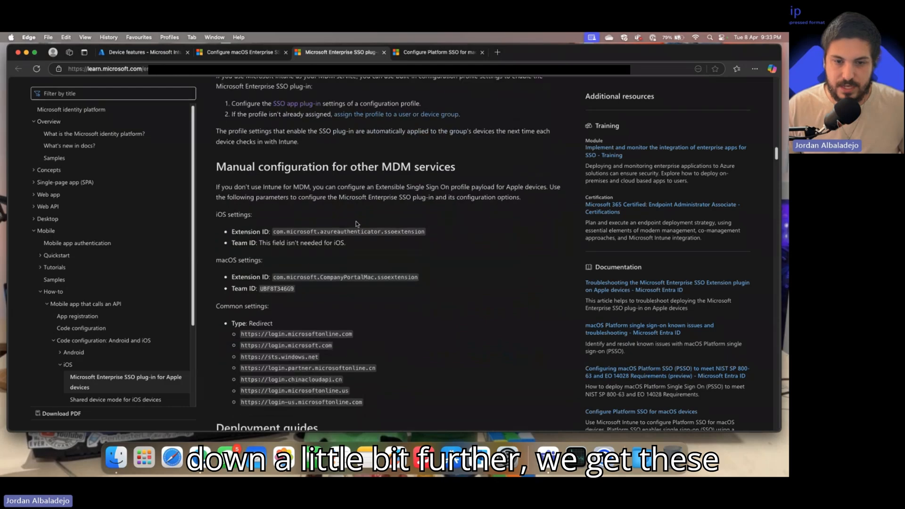
scroll(356, 223, down, 10)
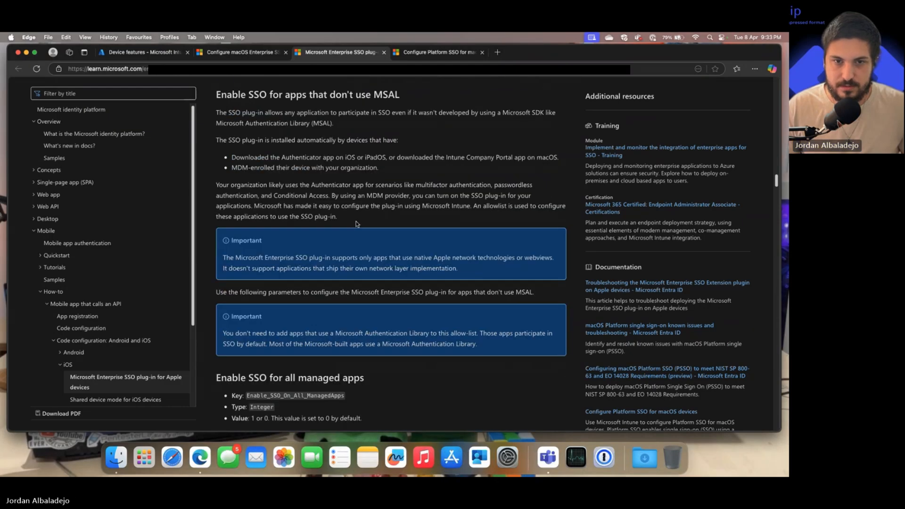
scroll(357, 224, down, 10)
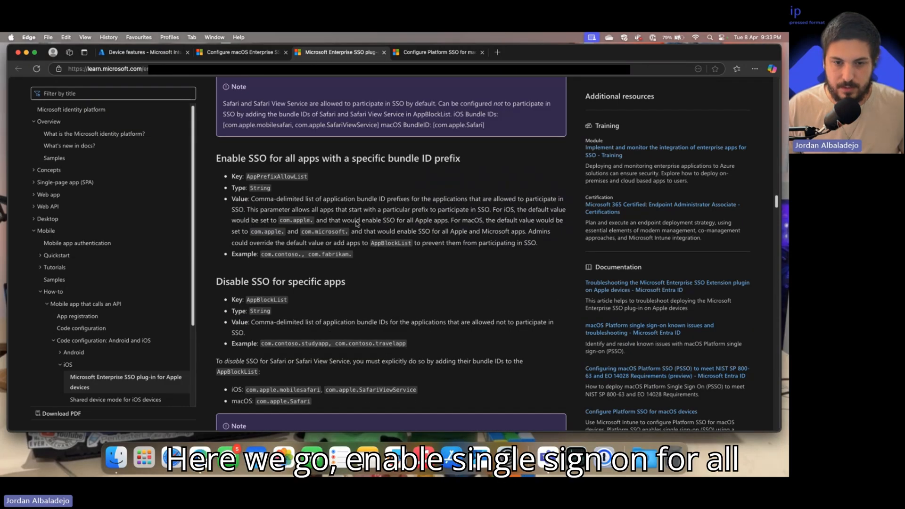
scroll(357, 224, down, 2)
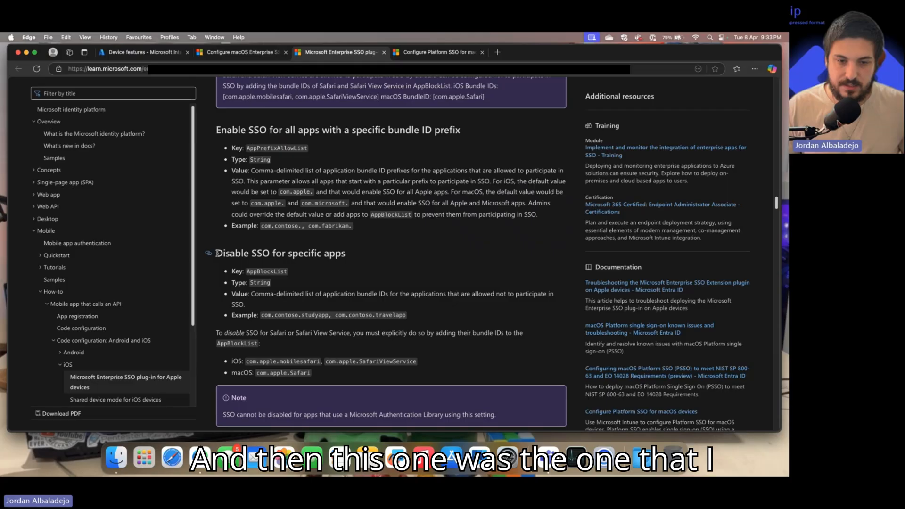
- Examine the AppBlockList key and the macOS Safari bundle ID in the article's section on disabling SSO for specific apps
drag(216, 253, 342, 260)
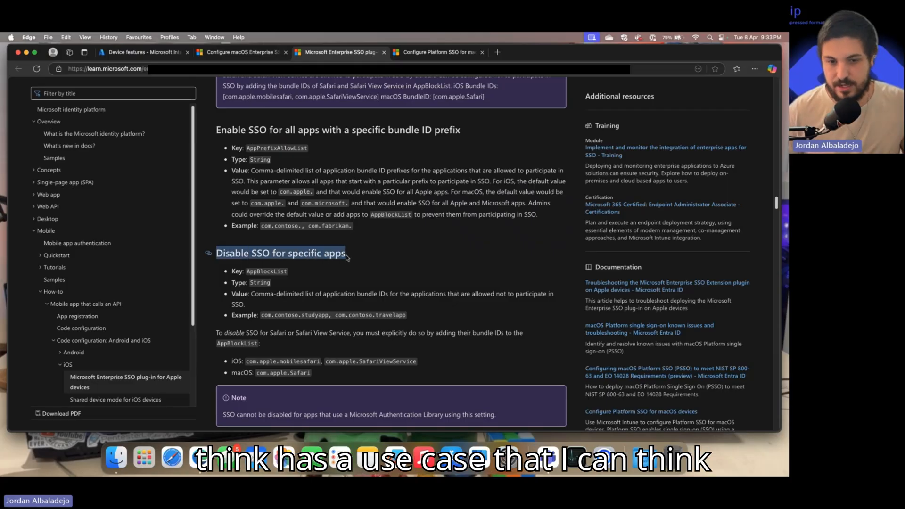
click(331, 256)
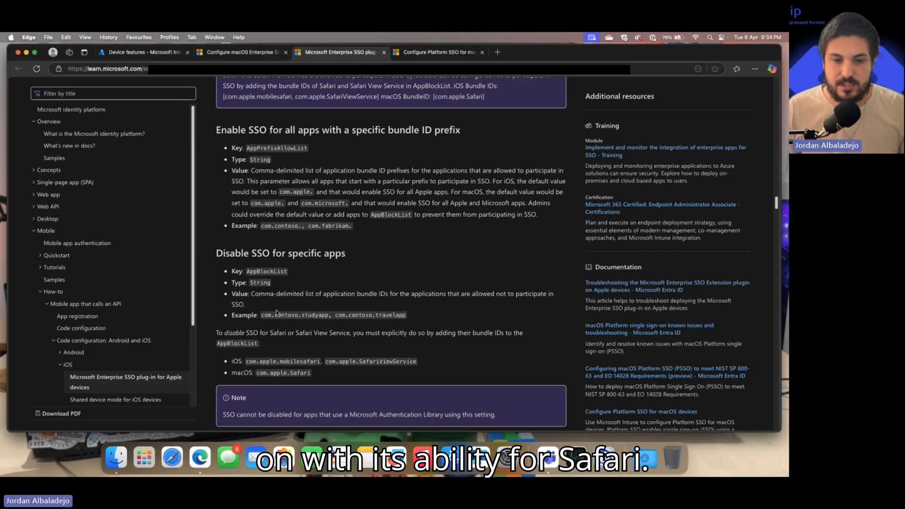
drag(312, 373, 258, 373)
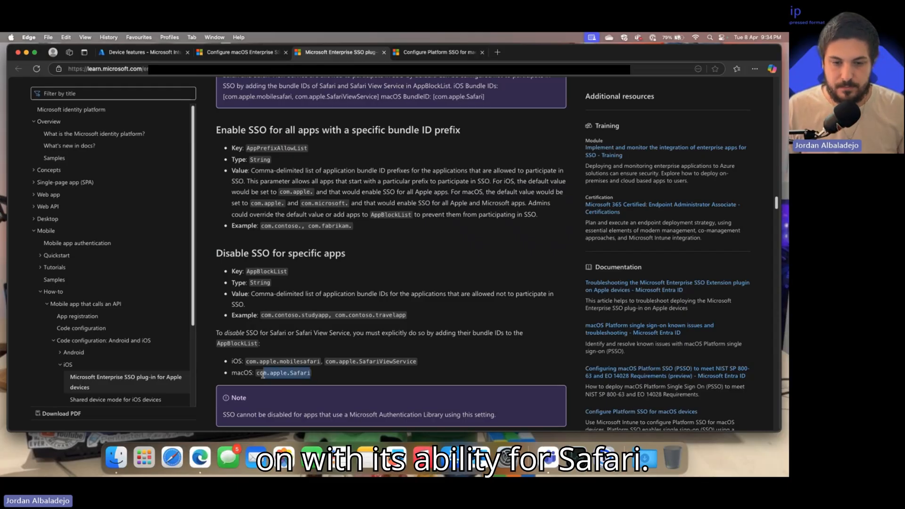
click(339, 270)
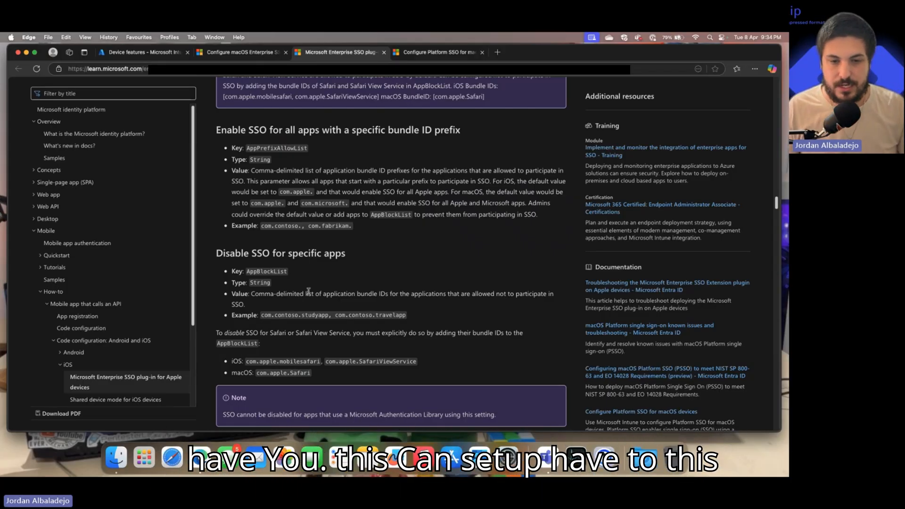
double_click(267, 273)
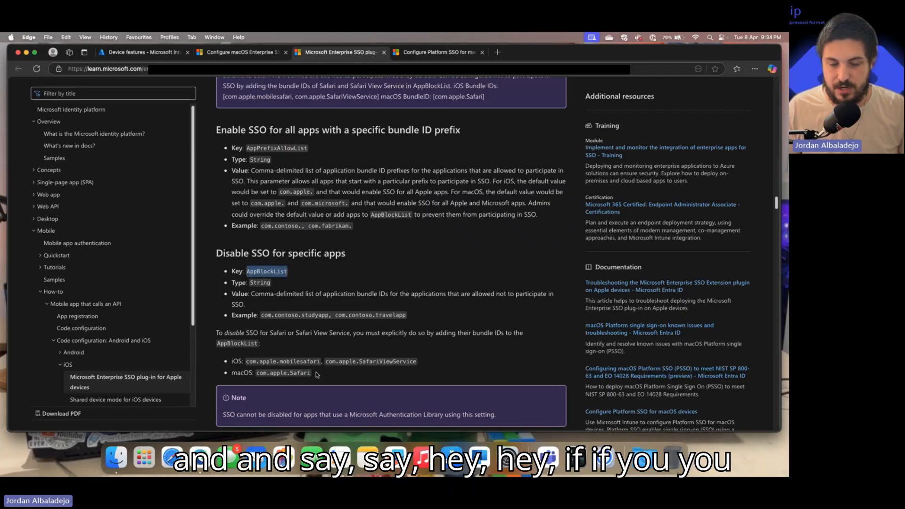
drag(315, 374, 259, 374)
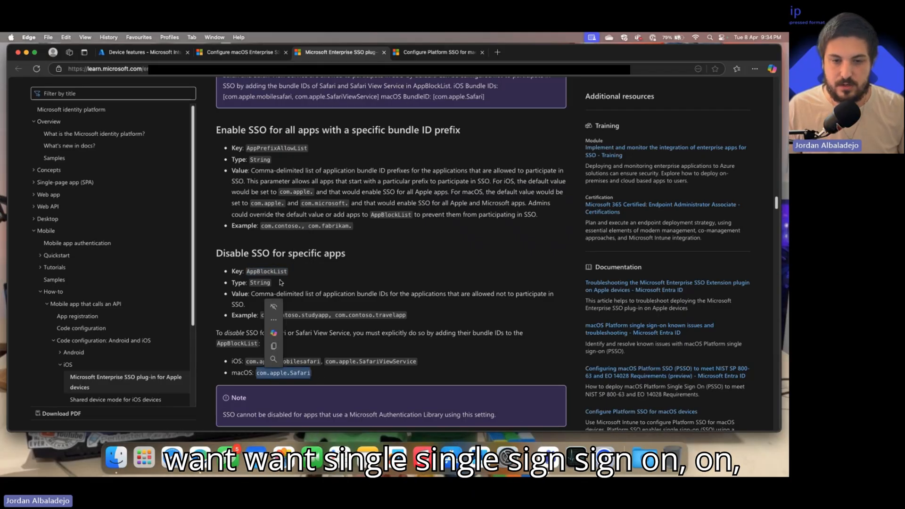
click(305, 264)
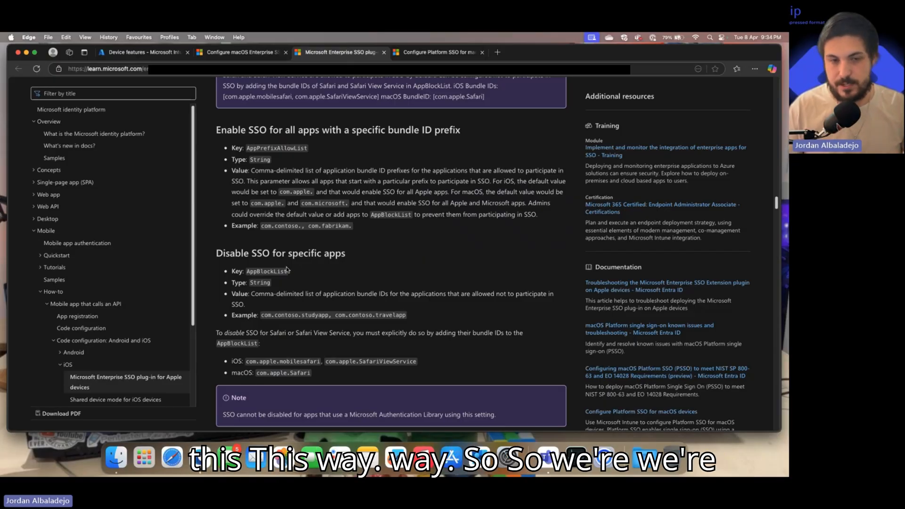
- Return to the Intune Device features profile, assign it to all users, and create the policy
click(244, 53)
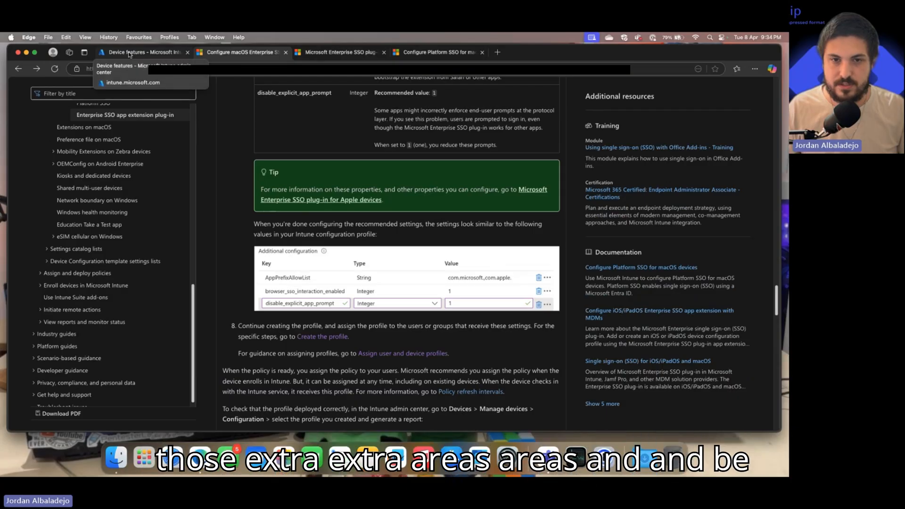
click(129, 53)
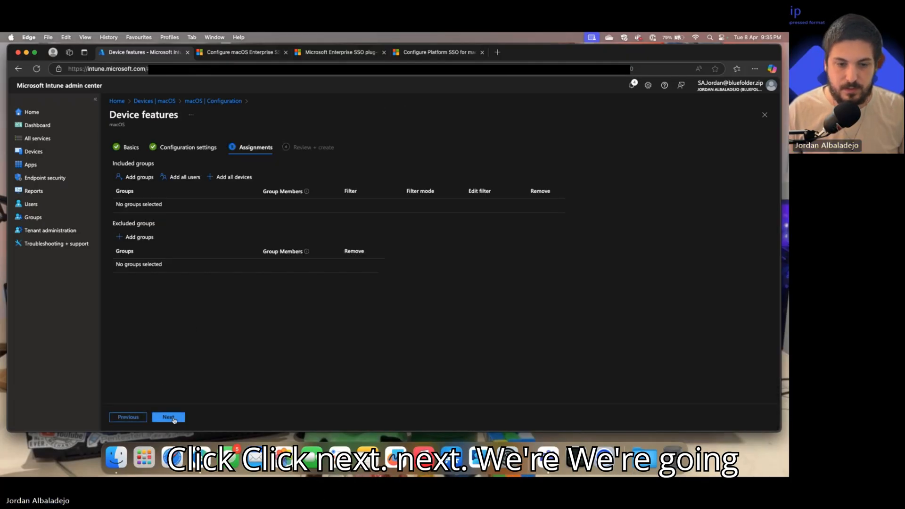
click(186, 177)
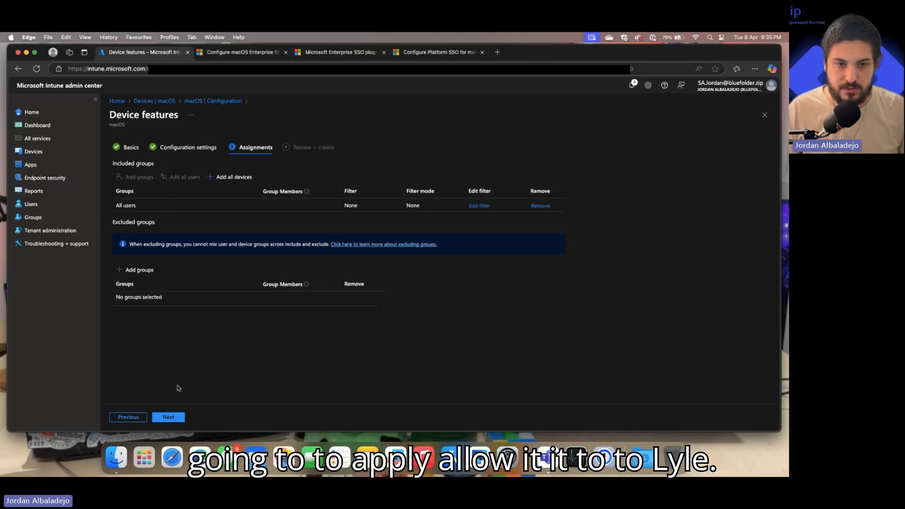
click(179, 419)
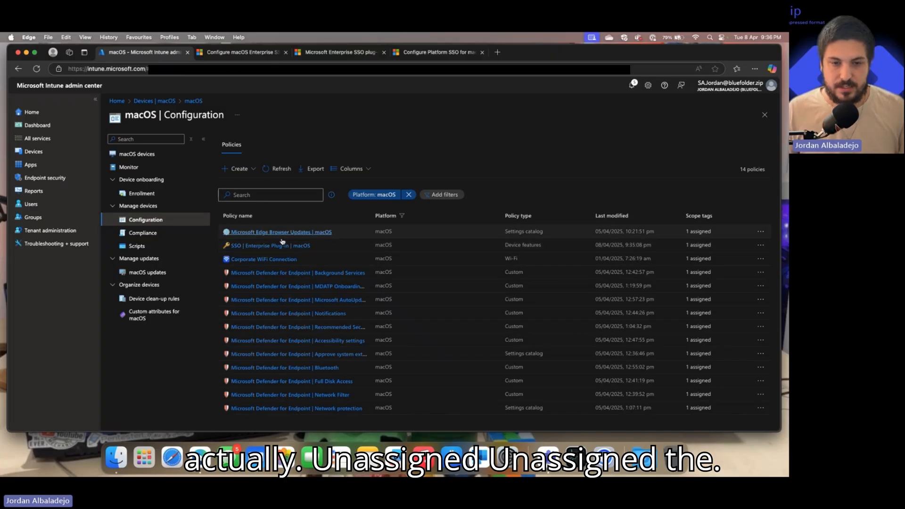
click(279, 246)
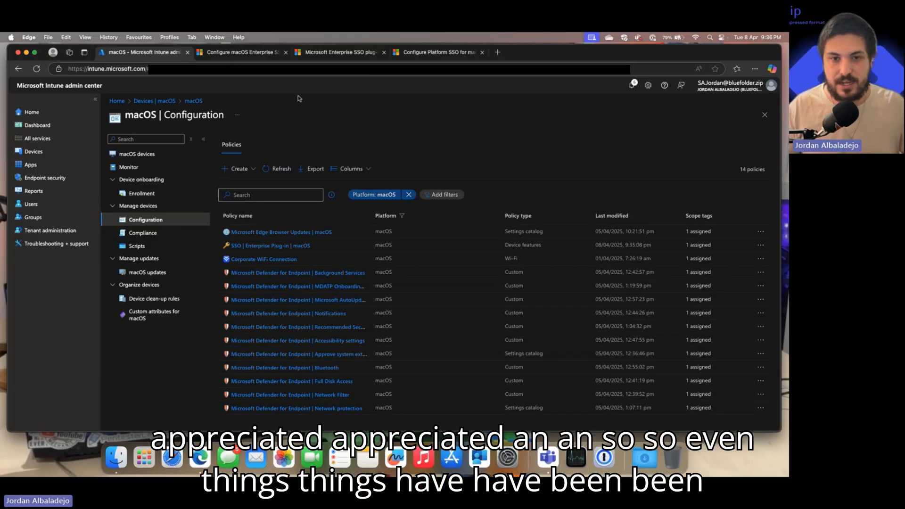
- Close the two Enterprise SSO article tabs and review the Platform SSO guide for macOS through its prerequisites
click(266, 52)
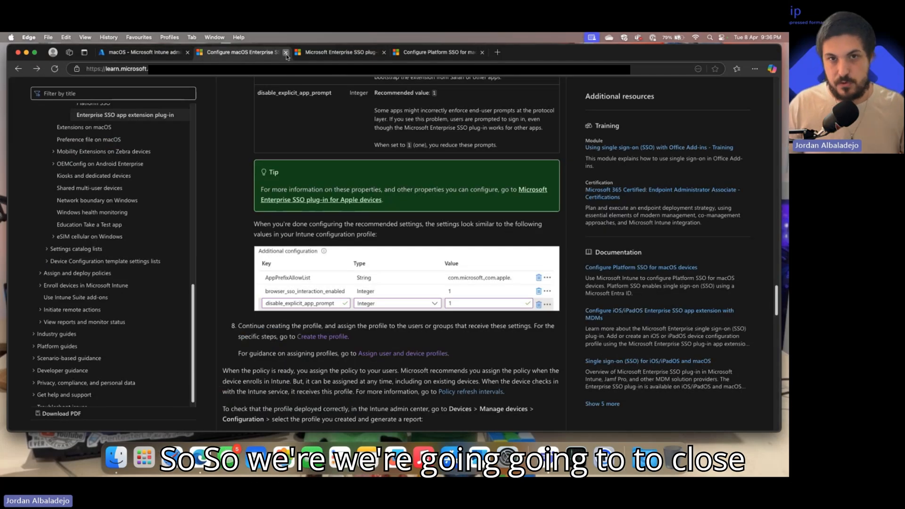
click(286, 52)
click(285, 52)
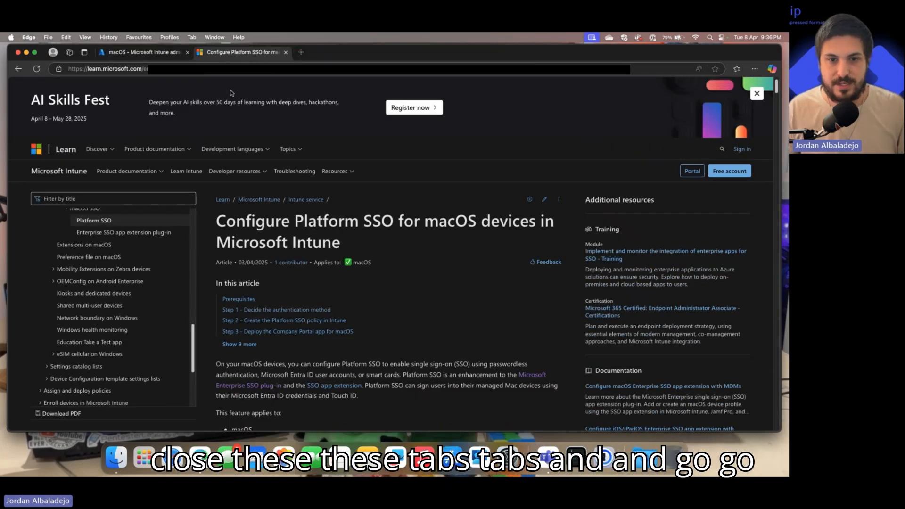
scroll(275, 225, down, 2)
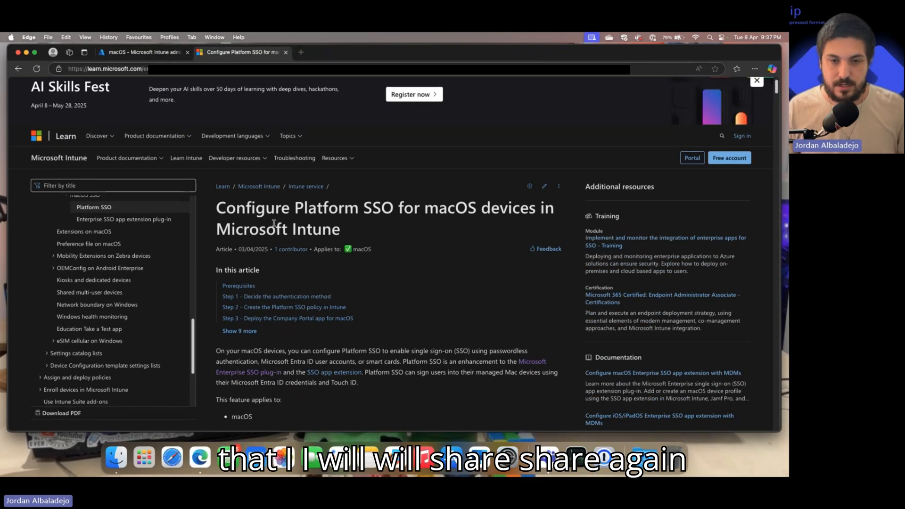
scroll(275, 226, down, 1)
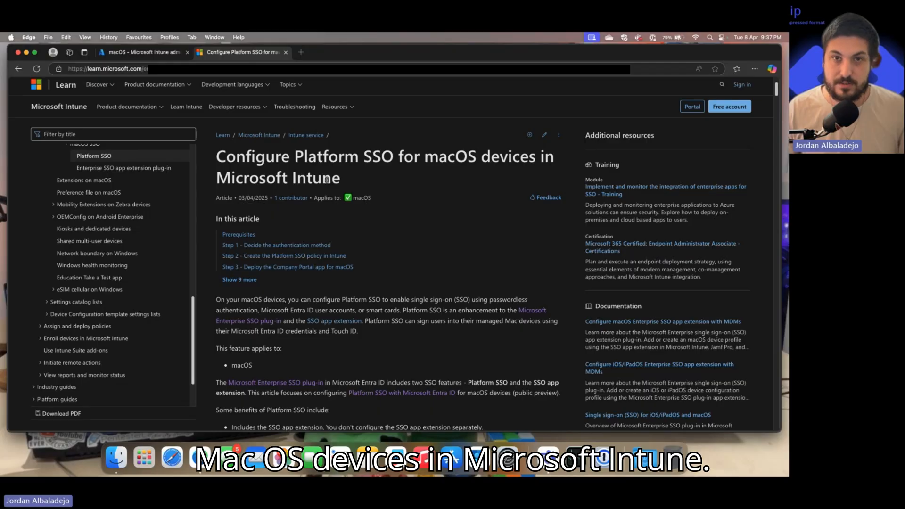
scroll(367, 212, down, 5)
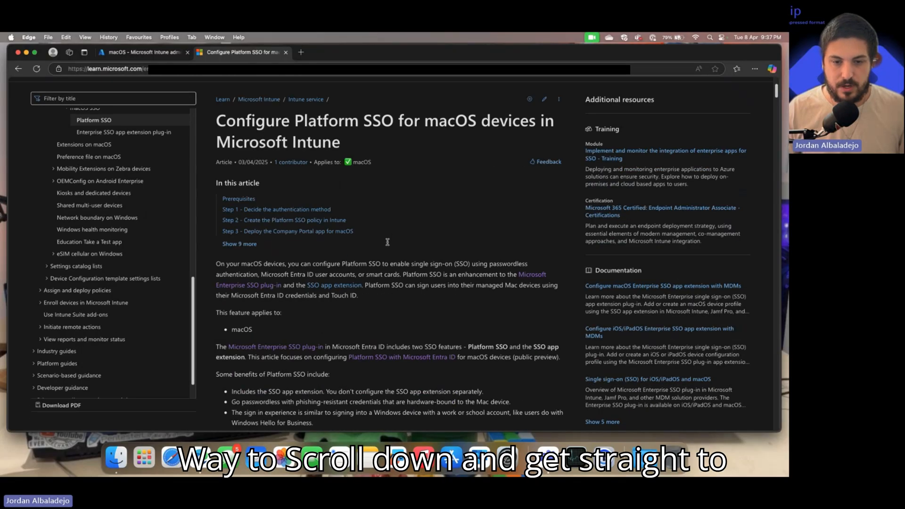
scroll(388, 241, down, 15)
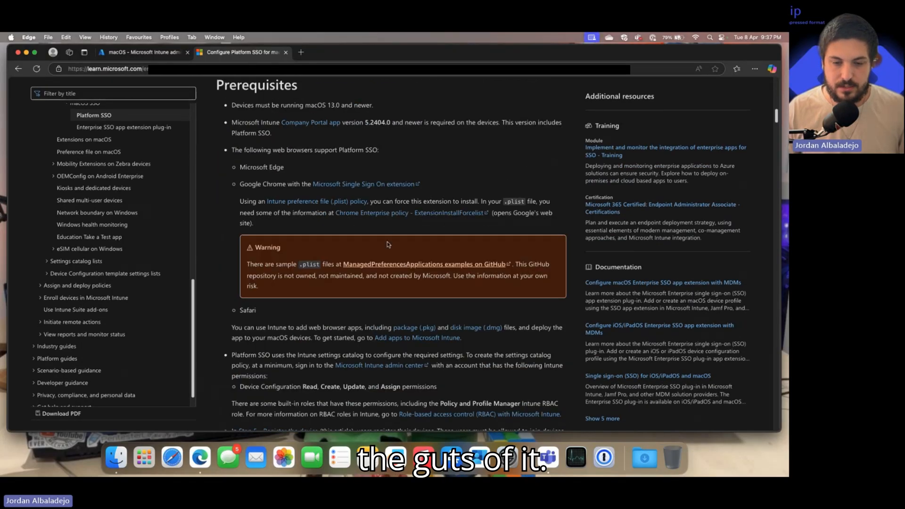
scroll(387, 244, down, 2)
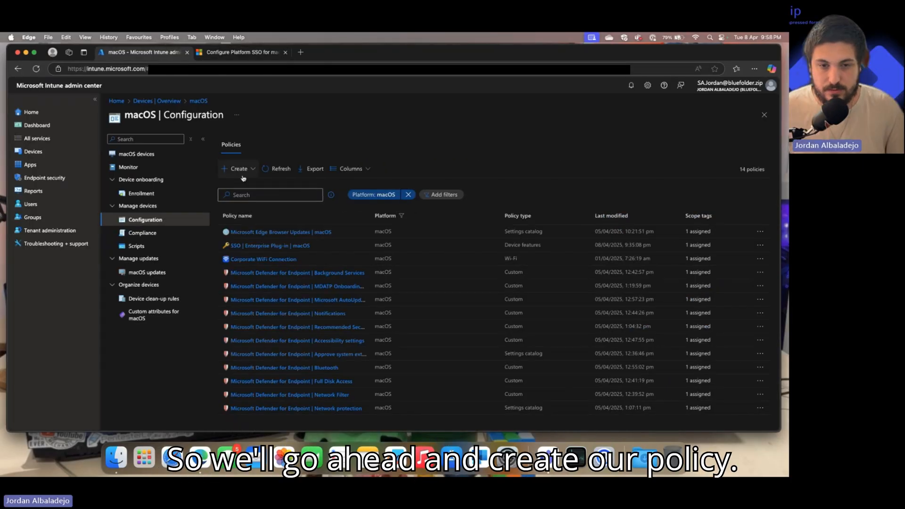
- Create a new macOS configuration policy in Intune with the Settings catalog profile type
click(248, 171)
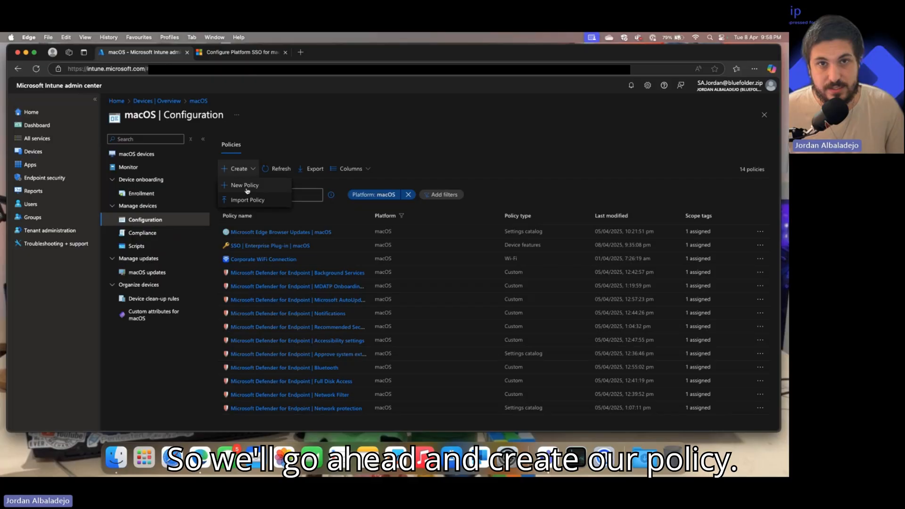
click(247, 184)
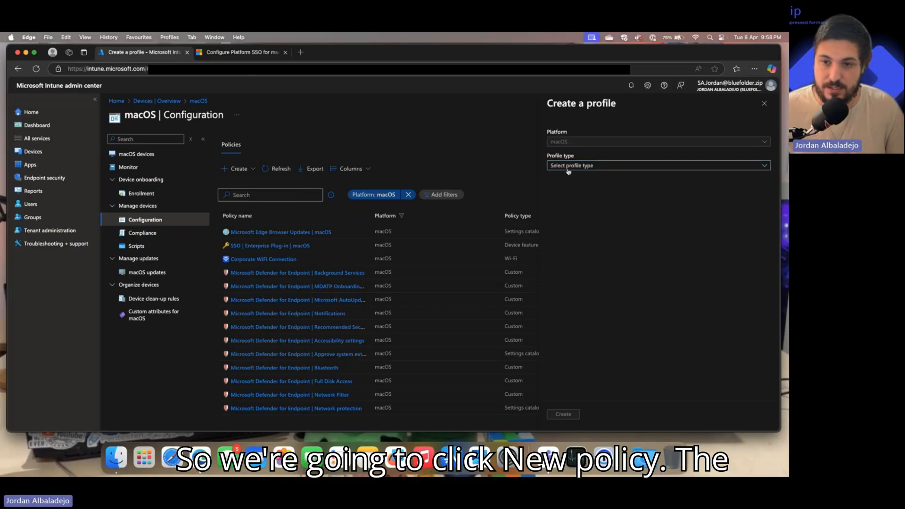
click(569, 169)
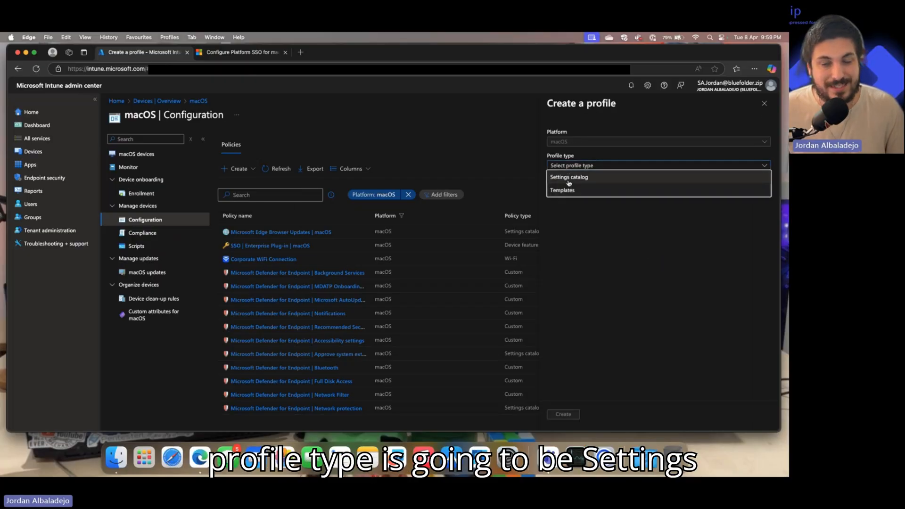
click(568, 180)
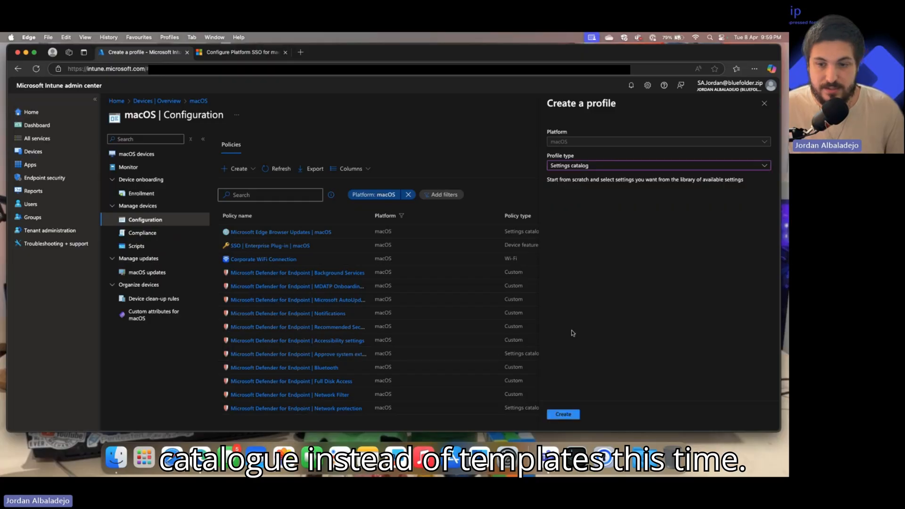
click(563, 415)
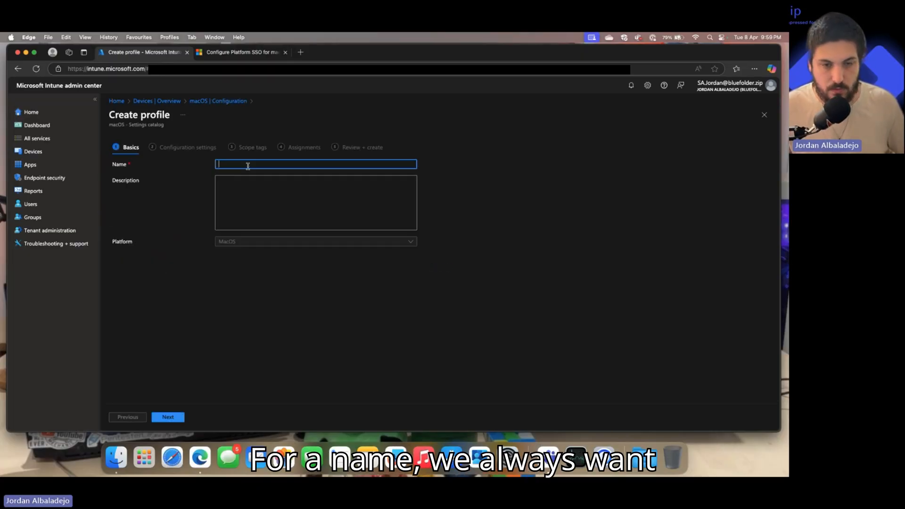
- Name the profile "🔑 SSO | Platform SSO | macOS" and continue to its configuration settings
key(ctrl+super+space)
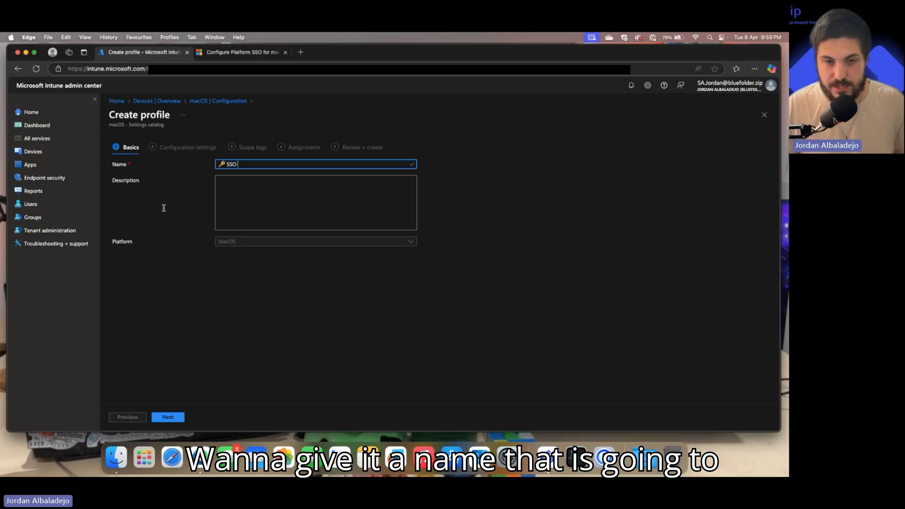
text(| Pla)
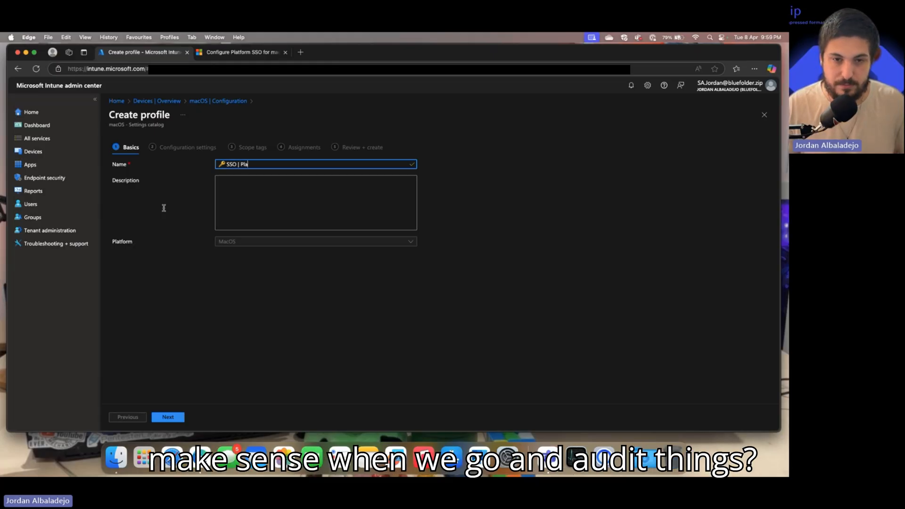
text(tf)
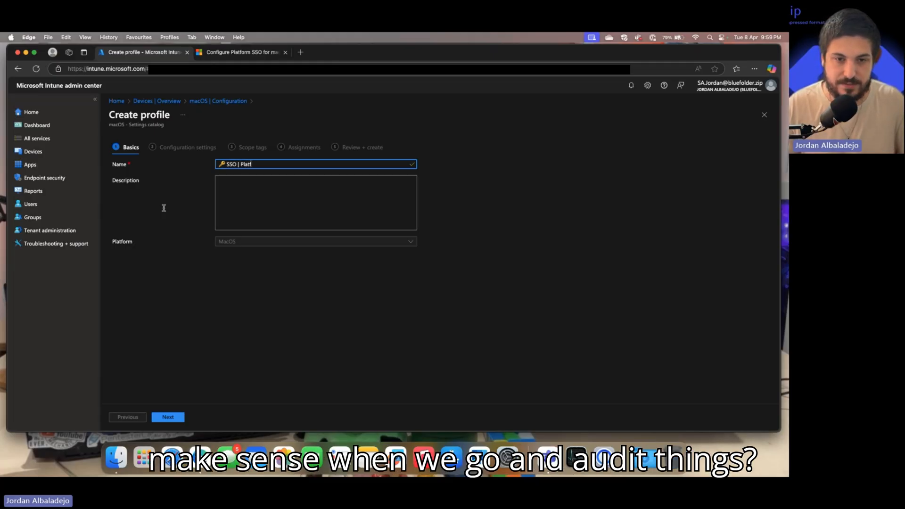
text(orm S)
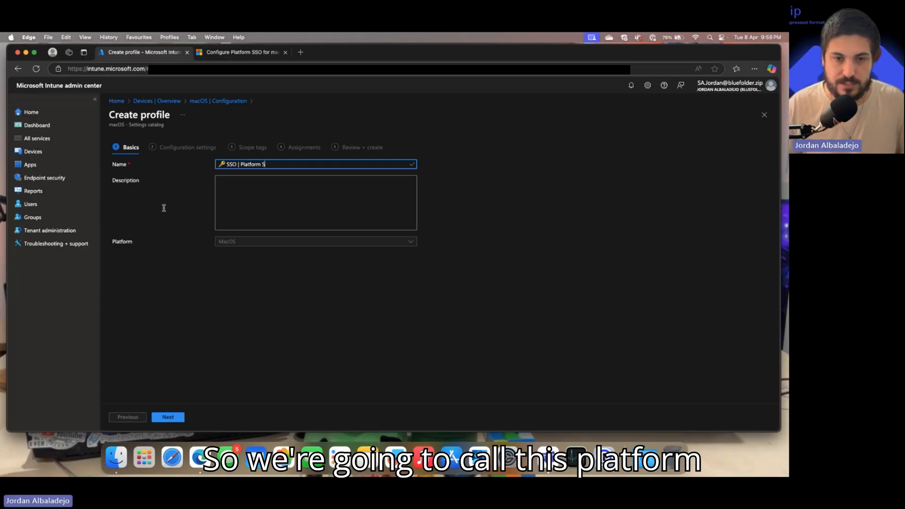
text(SO |)
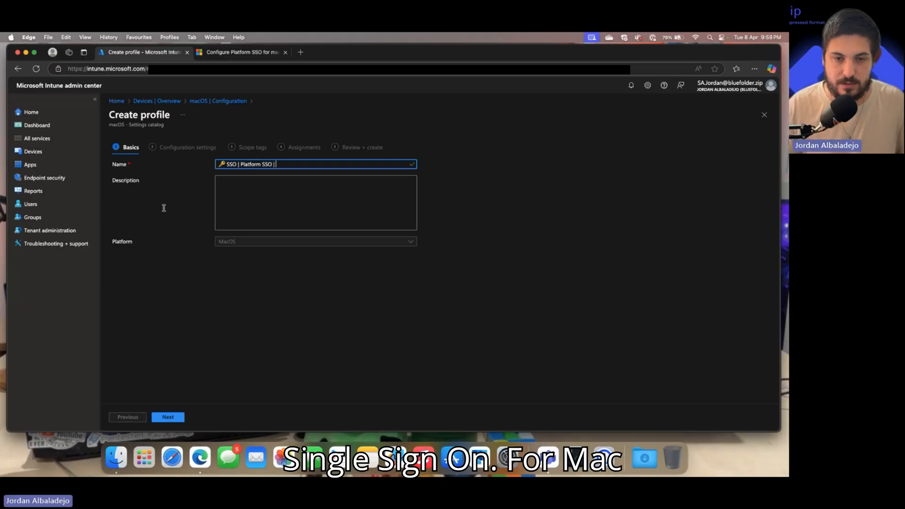
text( macP)
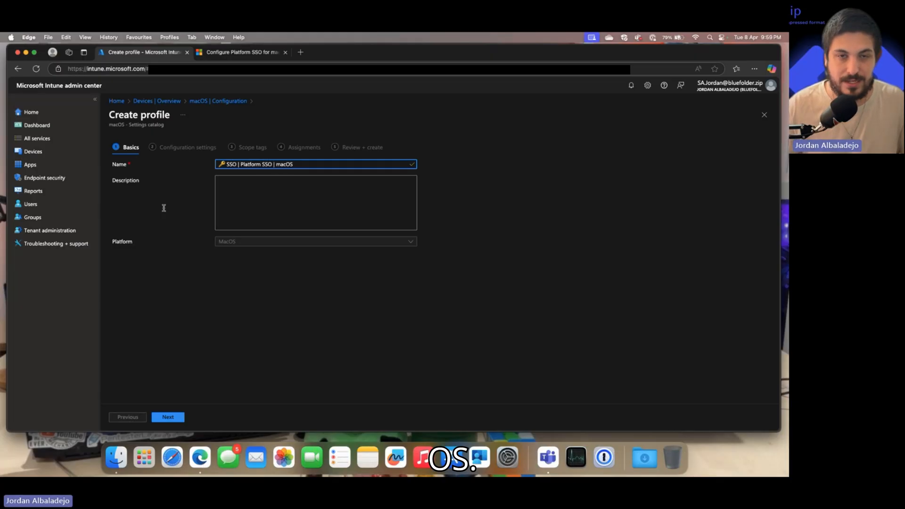
click(176, 418)
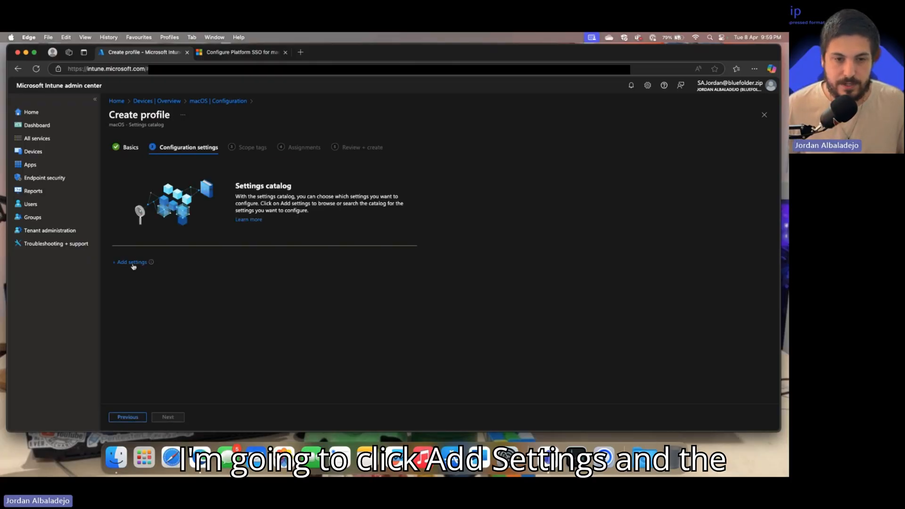
- Start adding settings and, following the Platform SSO guide's policy instructions, show the Extensible Single Sign On (SSO) settings under Authentication
click(132, 264)
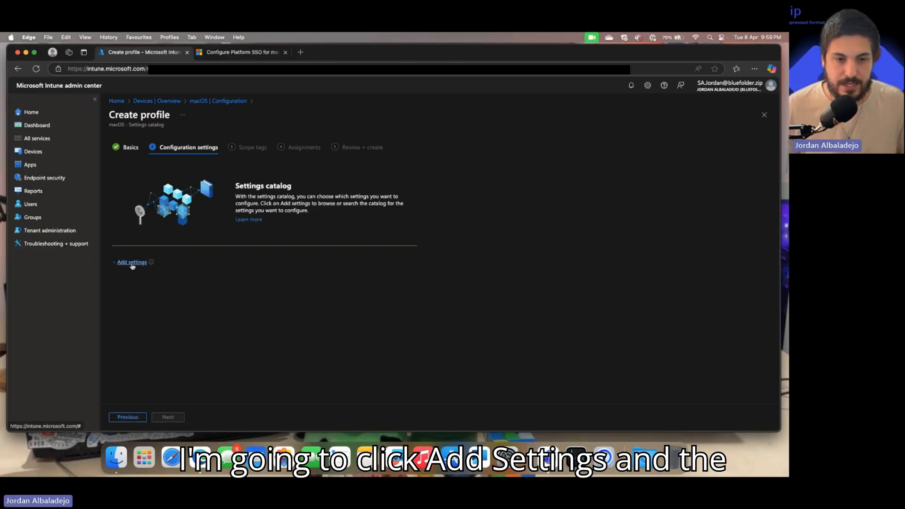
click(245, 52)
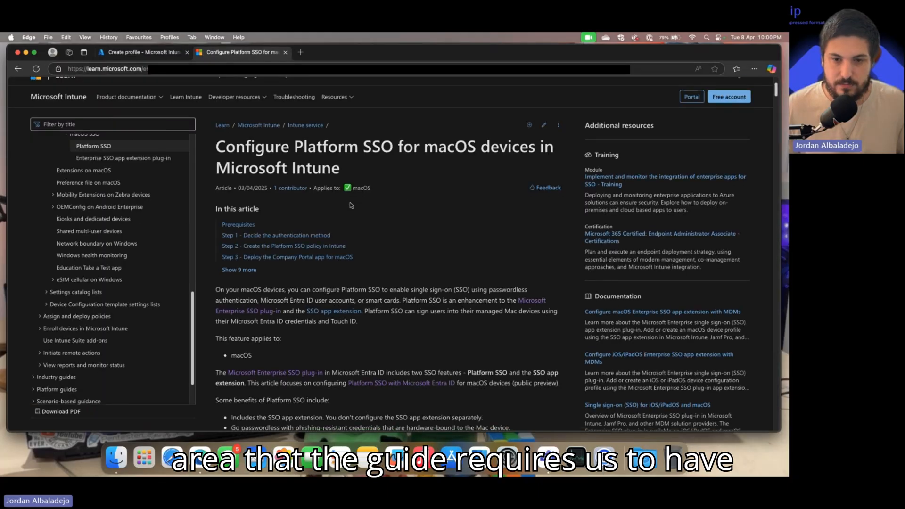
scroll(350, 202, down, 20)
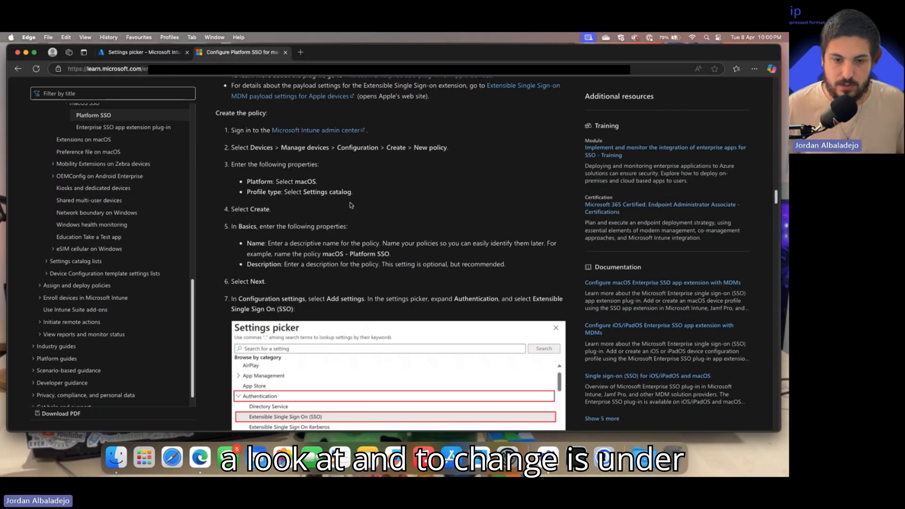
scroll(350, 202, up, 2)
scroll(350, 202, down, 5)
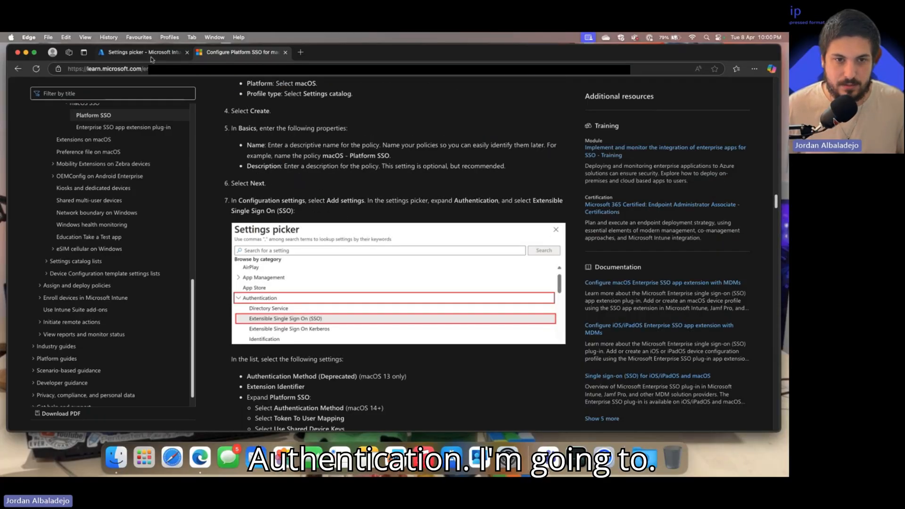
click(151, 56)
click(441, 187)
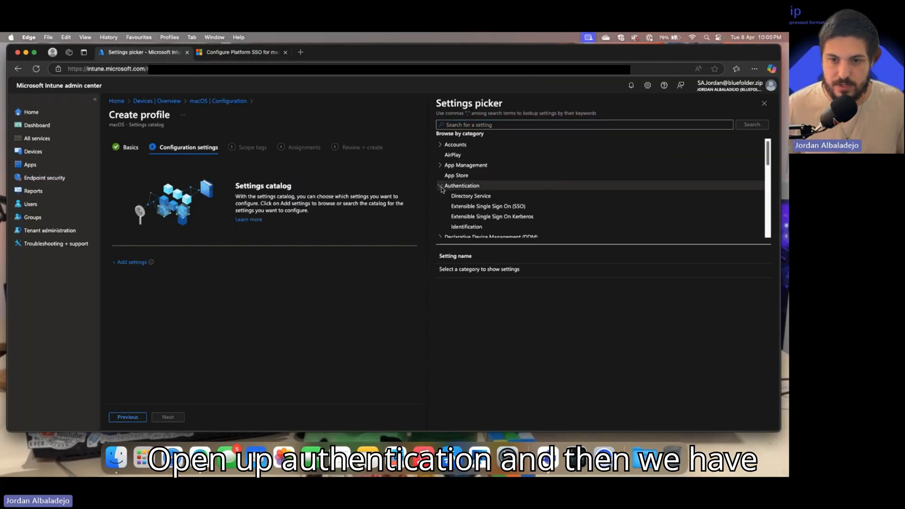
click(470, 208)
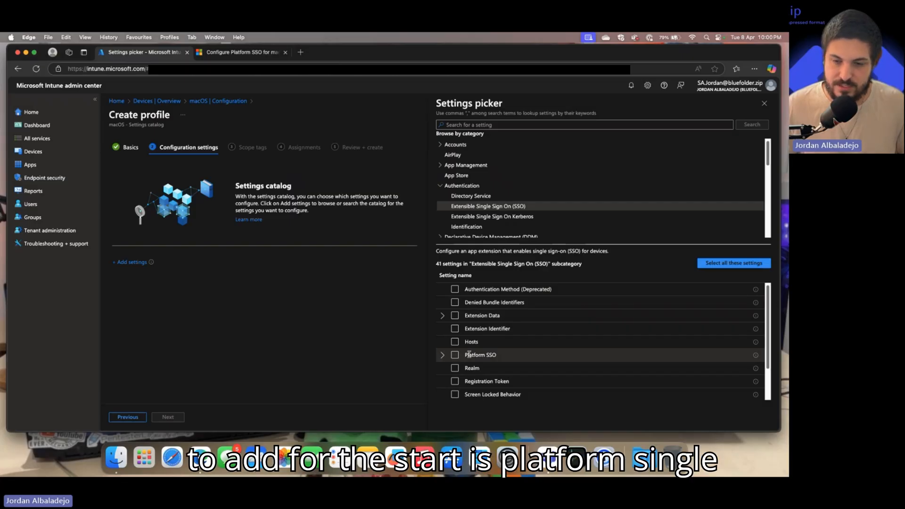
- Add the Platform SSO, Registration Token, Screen Locked Behavior, Team Identifier and URLs settings to the profile and close the settings picker
click(455, 357)
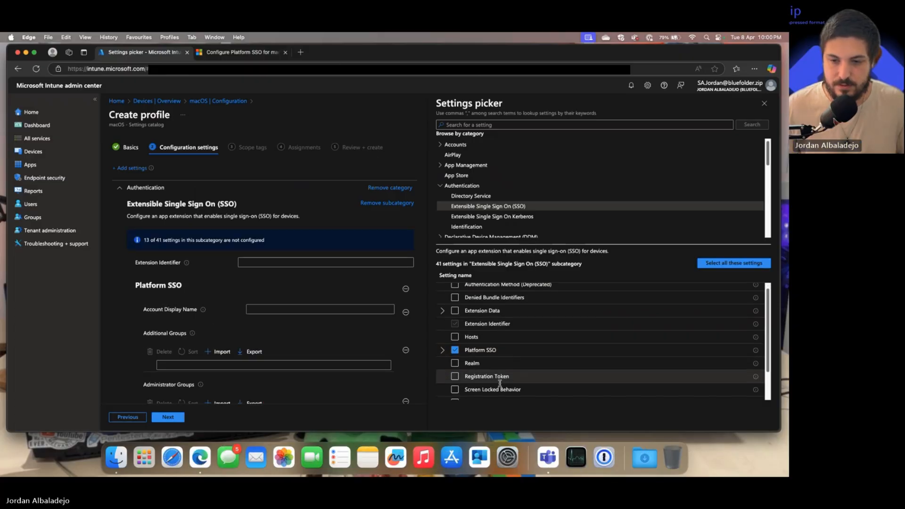
scroll(501, 384, down, 3)
click(455, 341)
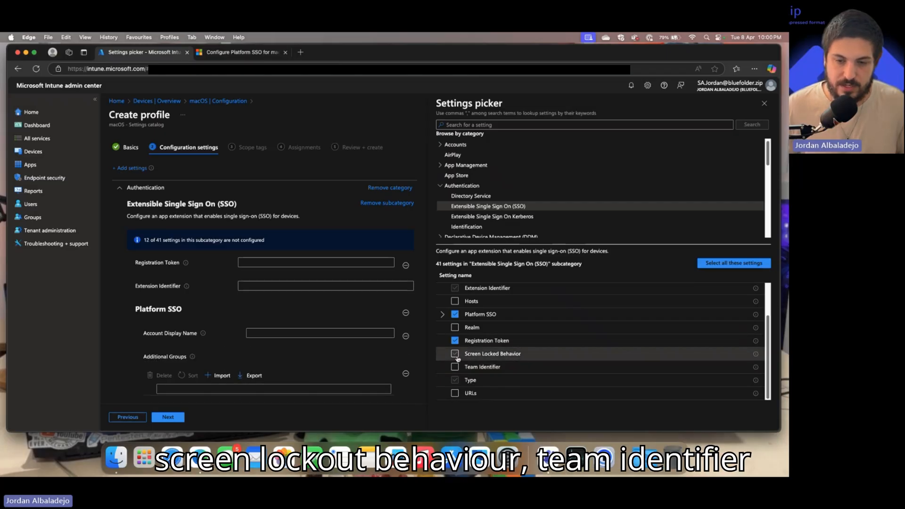
click(455, 354)
click(456, 368)
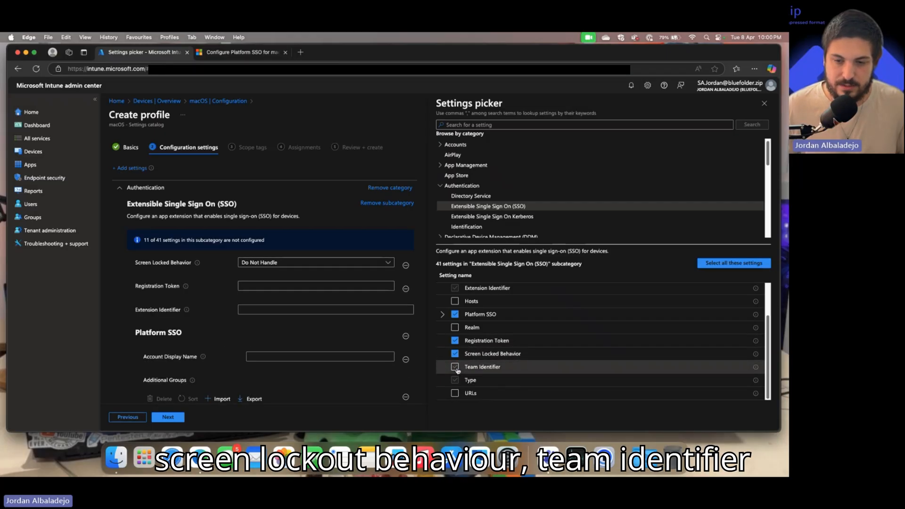
click(503, 387)
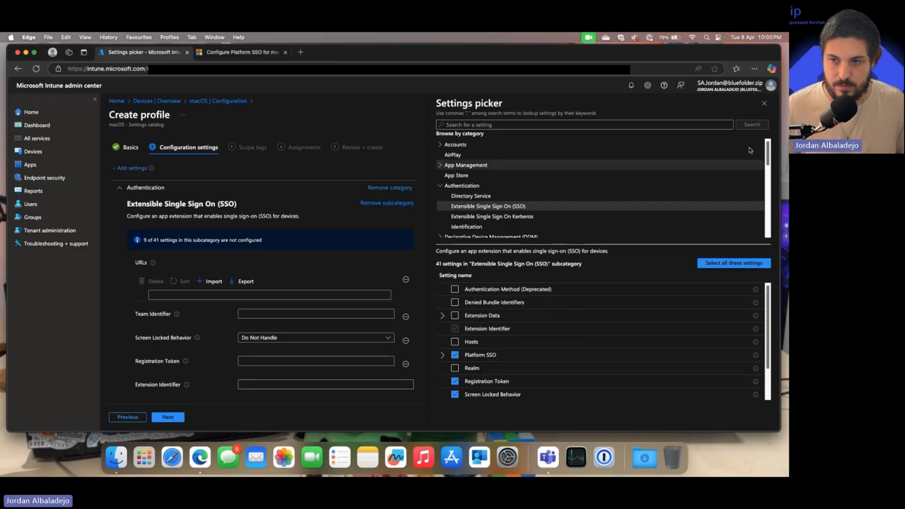
click(764, 103)
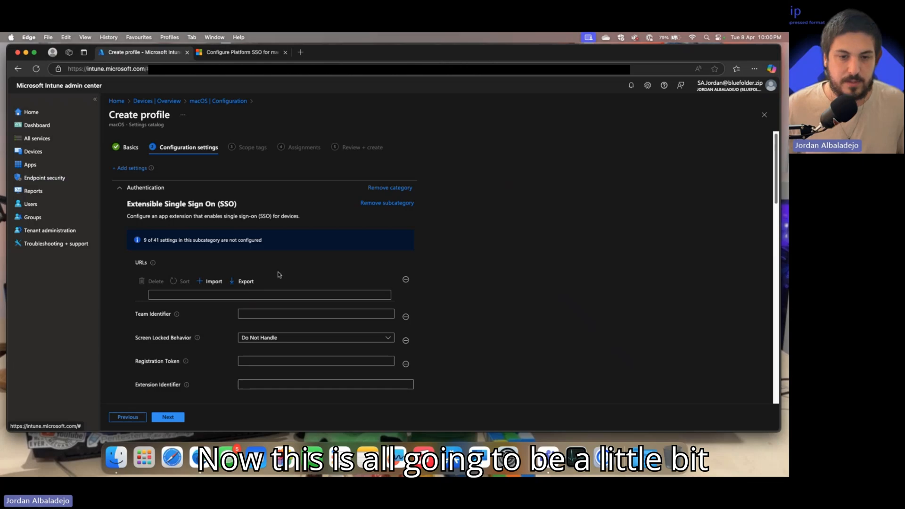
click(240, 51)
scroll(349, 217, down, 10)
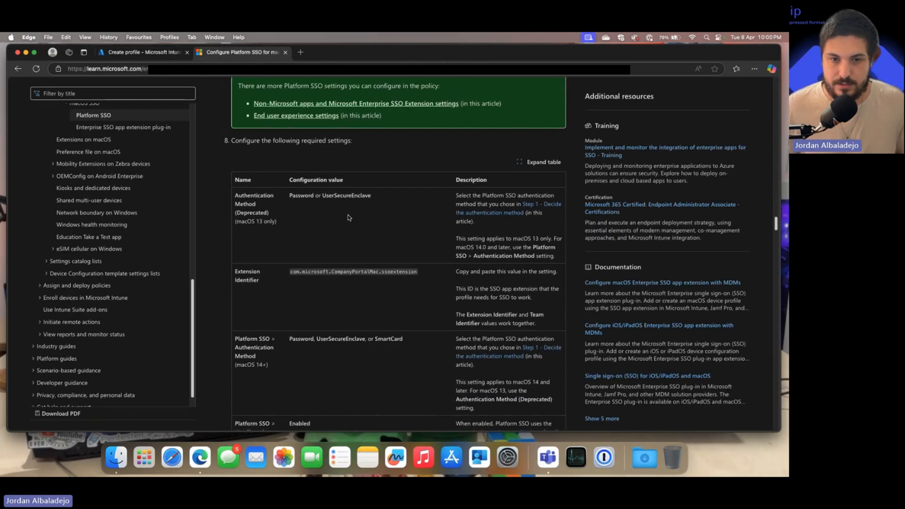
scroll(289, 186, down, 3)
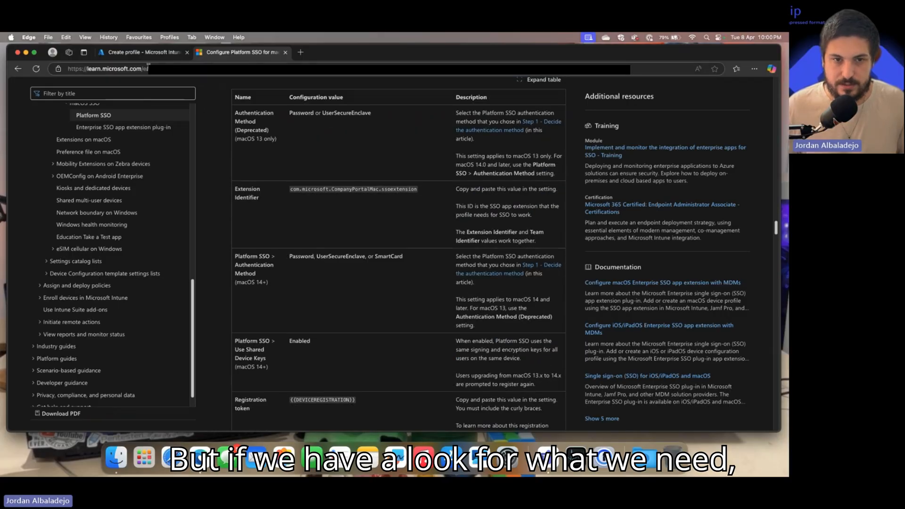
click(148, 55)
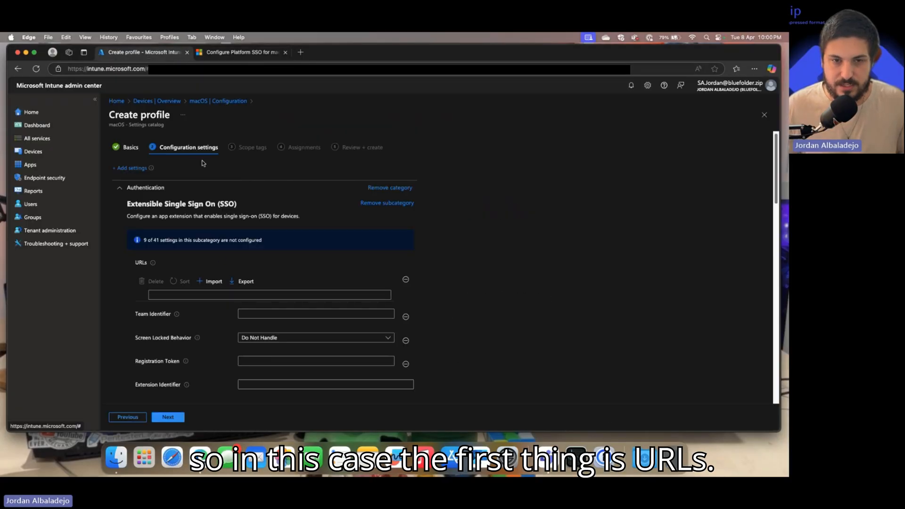
click(219, 55)
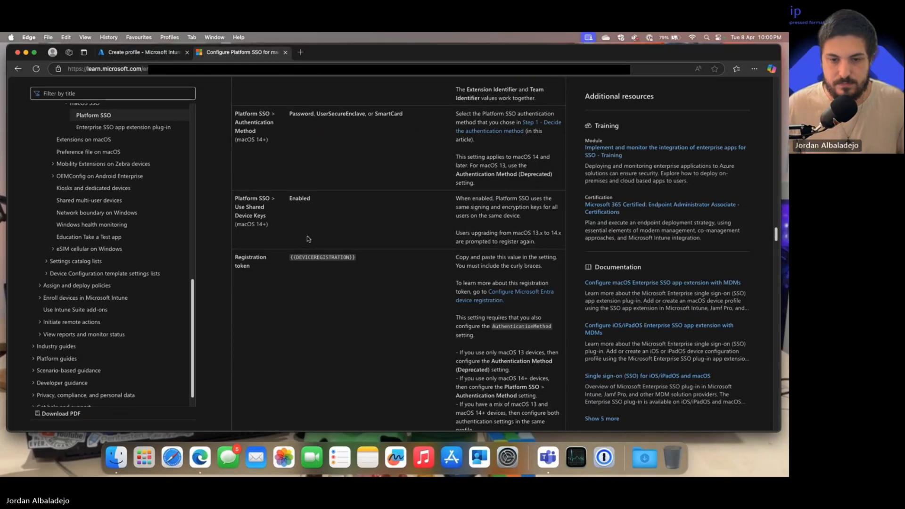
scroll(309, 239, down, 11)
scroll(308, 237, up, 1)
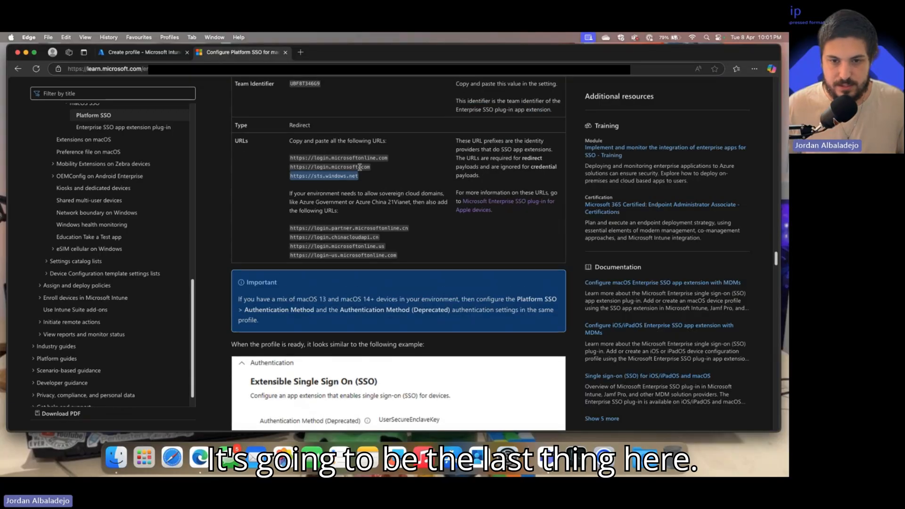
drag(389, 160, 291, 160)
key(super+c)
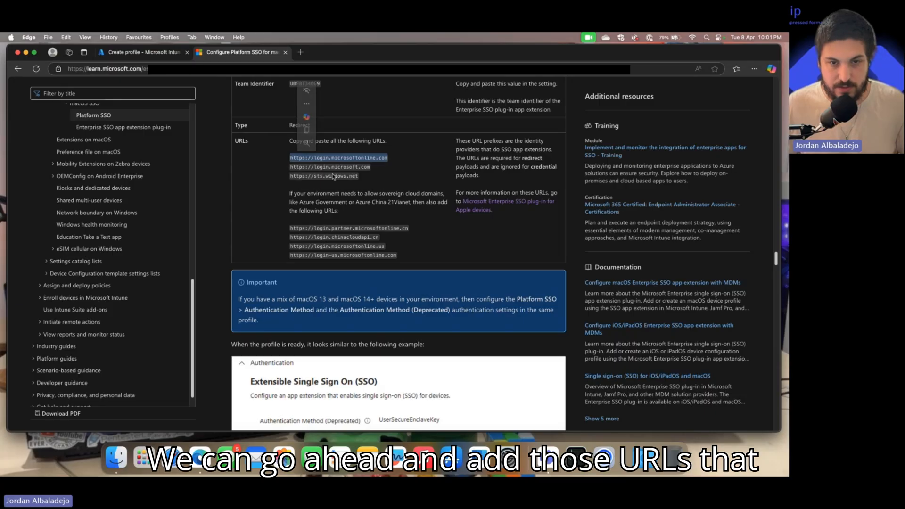
click(149, 53)
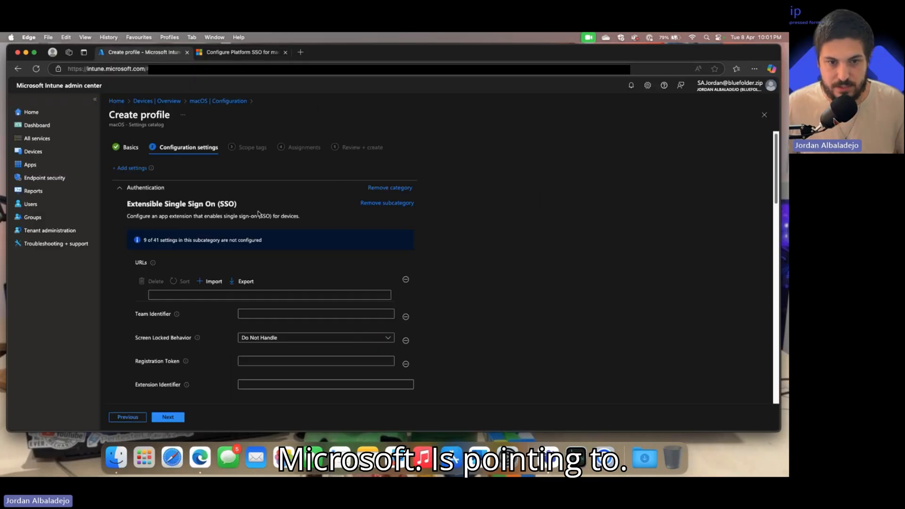
click(226, 294)
key(super+v)
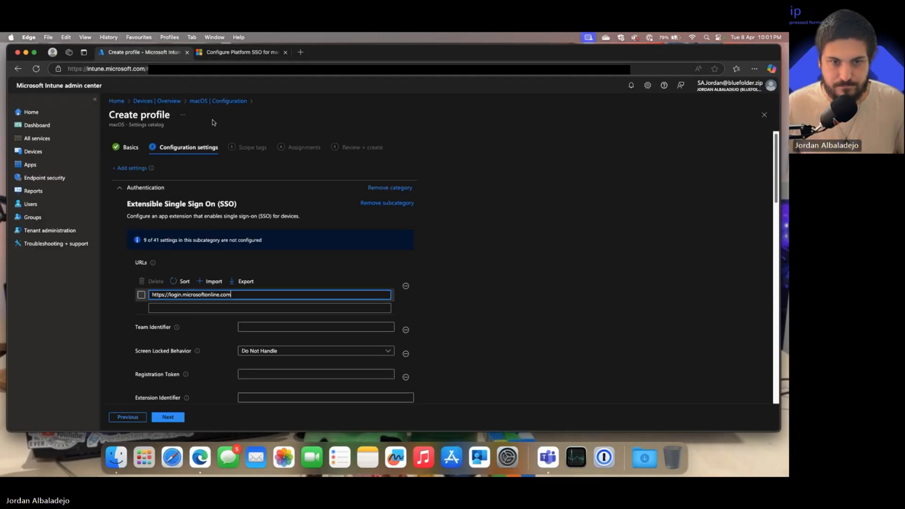
click(221, 52)
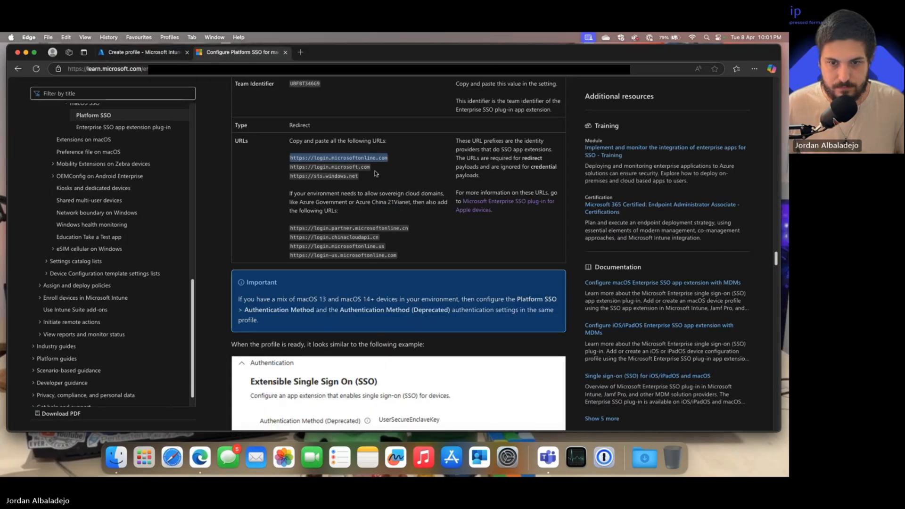
drag(375, 168, 290, 163)
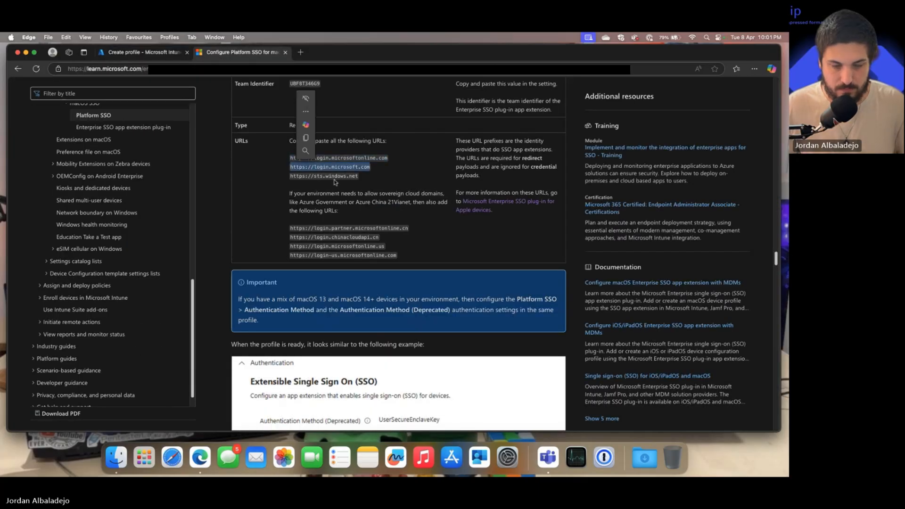
key(super+c)
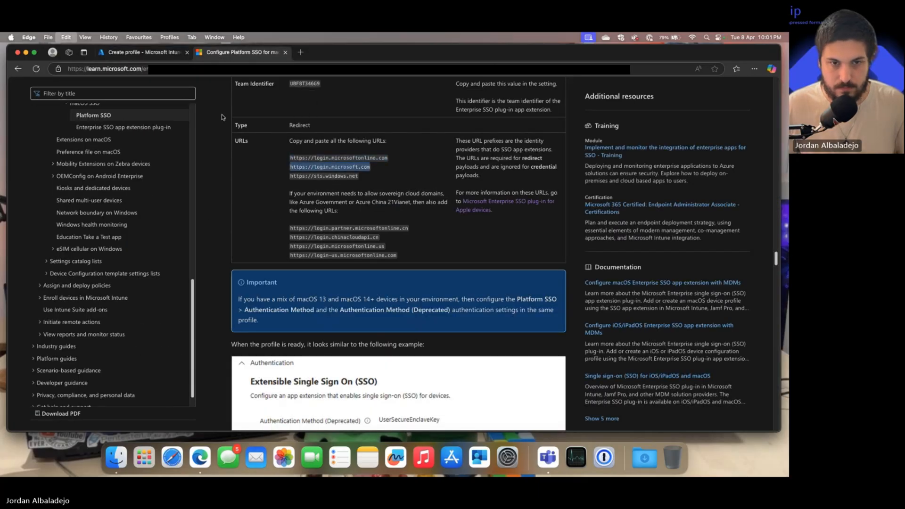
click(139, 52)
click(208, 308)
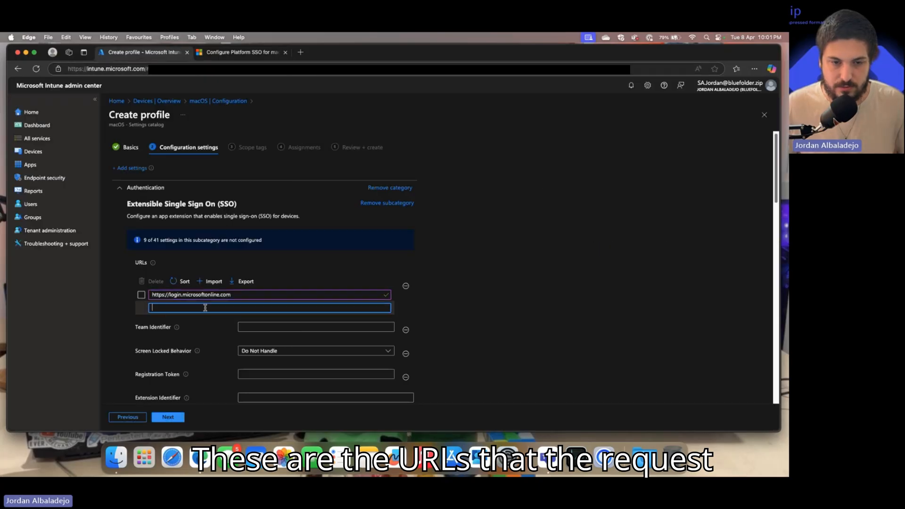
key(super+v)
click(225, 53)
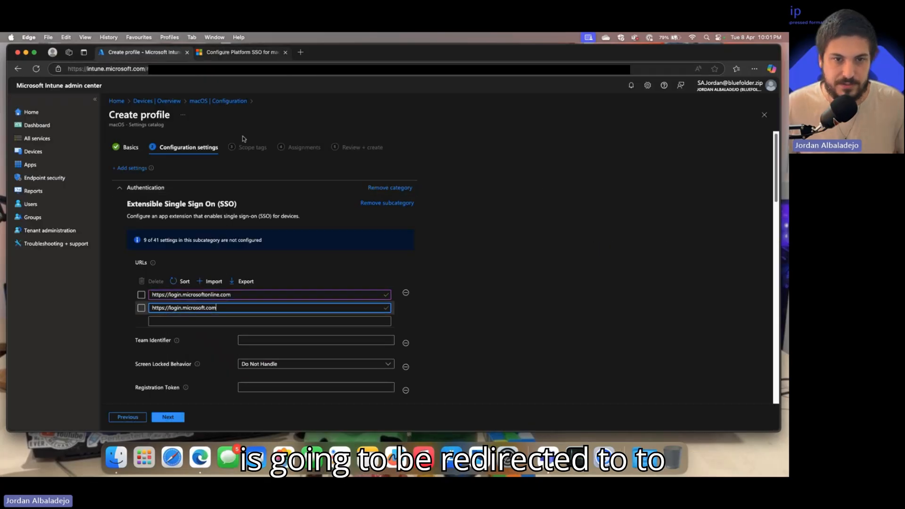
drag(359, 176, 290, 179)
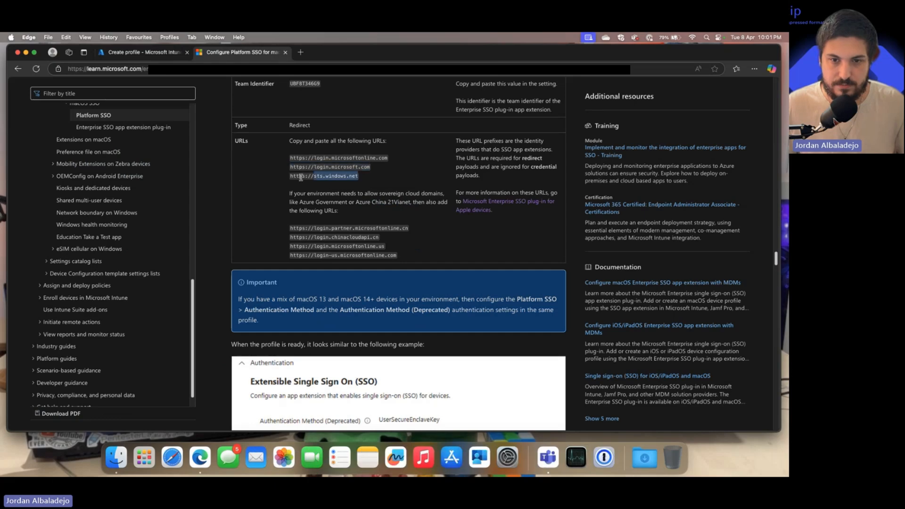
key(super+c)
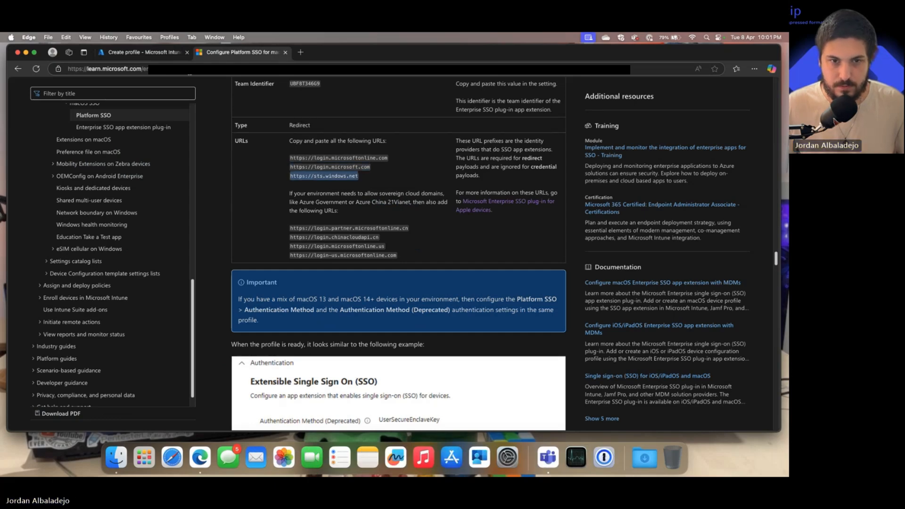
click(156, 54)
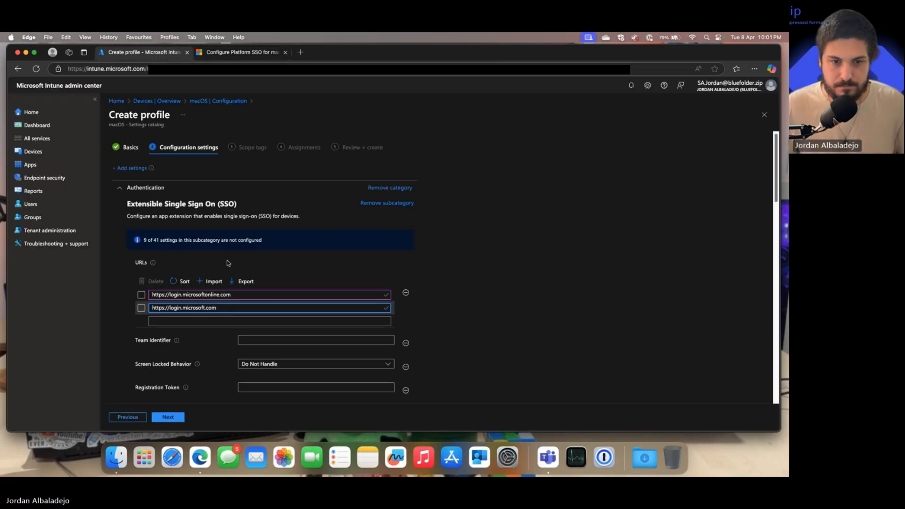
click(202, 321)
key(super+v)
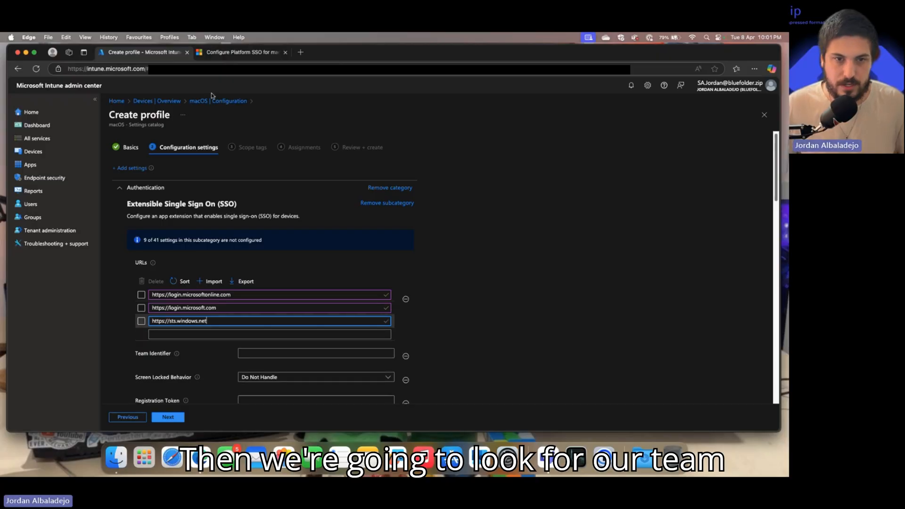
- Copy the Team Identifier UBF8T346G9 from the Platform SSO guide into the profile's Team Identifier setting
click(241, 53)
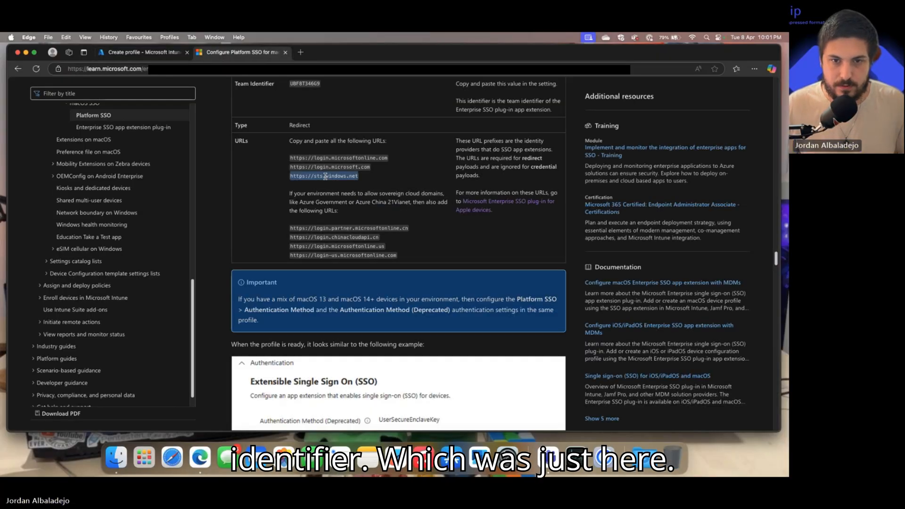
scroll(325, 178, up, 3)
double_click(306, 186)
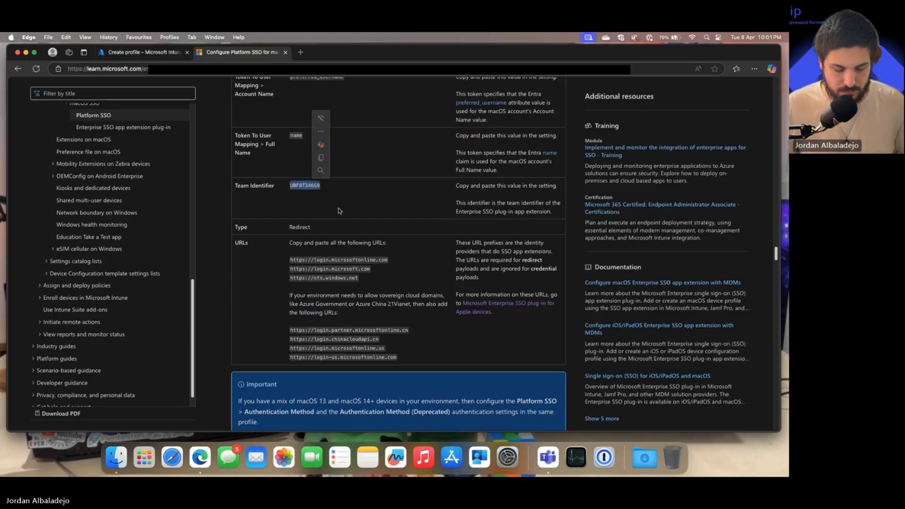
key(super+c)
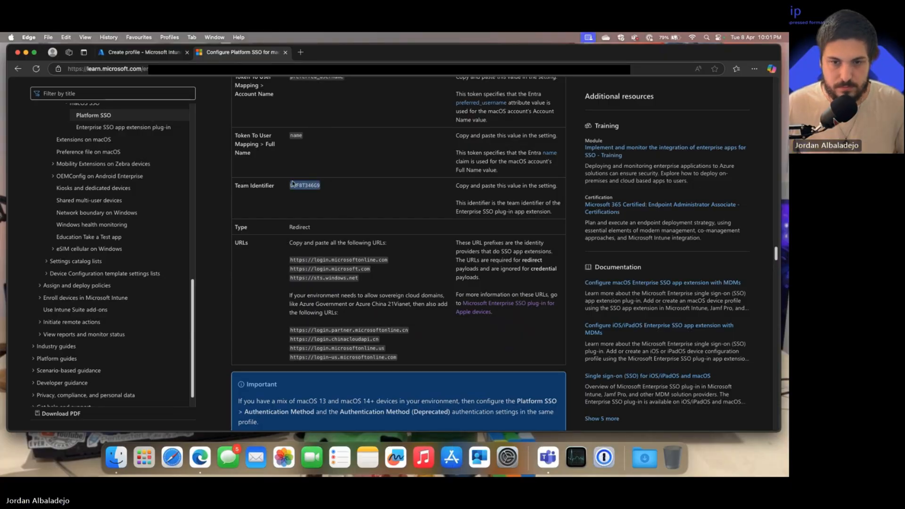
click(165, 56)
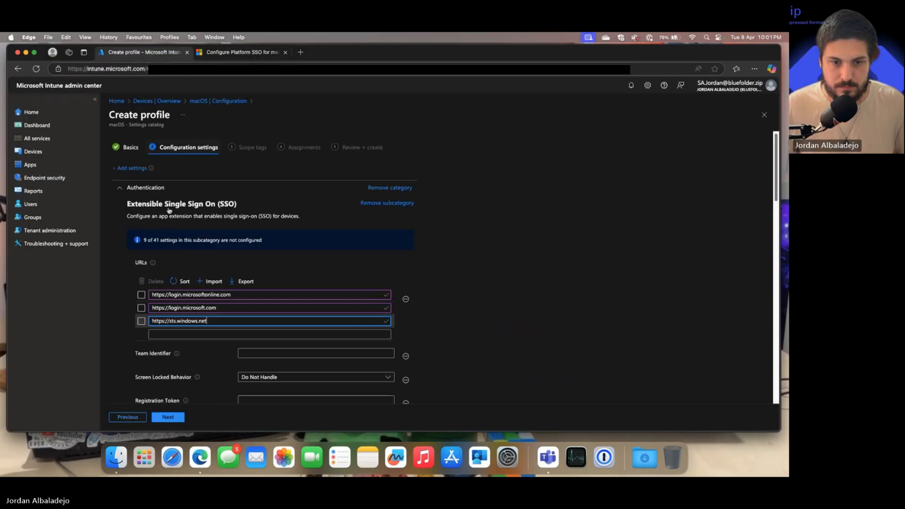
click(254, 354)
key(super+v)
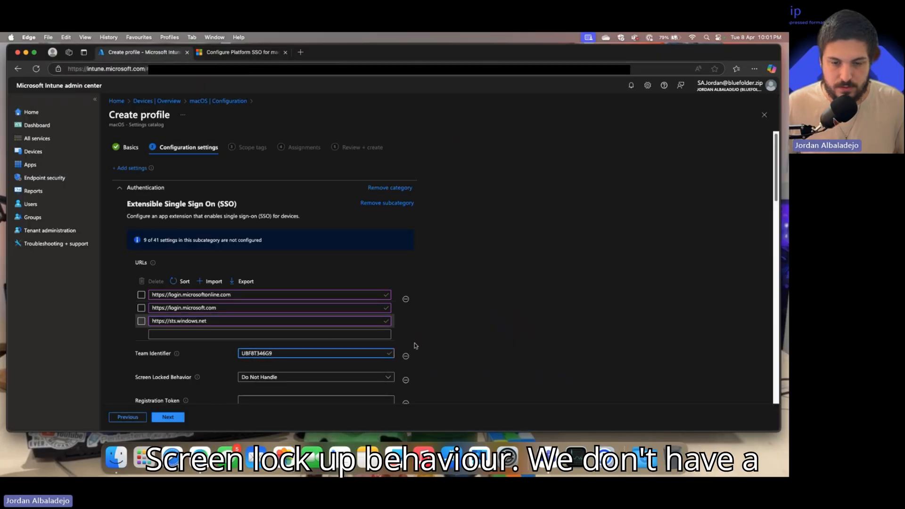
- Set the profile's Screen Locked Behavior to Do Not Handle
scroll(425, 349, down, 3)
click(327, 292)
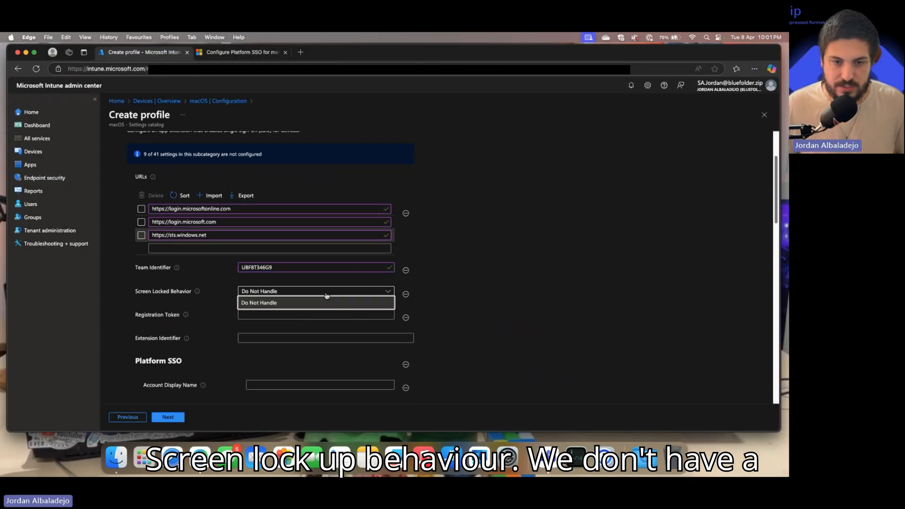
click(280, 303)
- Find the registration token value in the guide and copy {{DEVICEREGISTRATION}}, including the curly braces, into the profile's Registration Token setting
scroll(257, 283, down, 3)
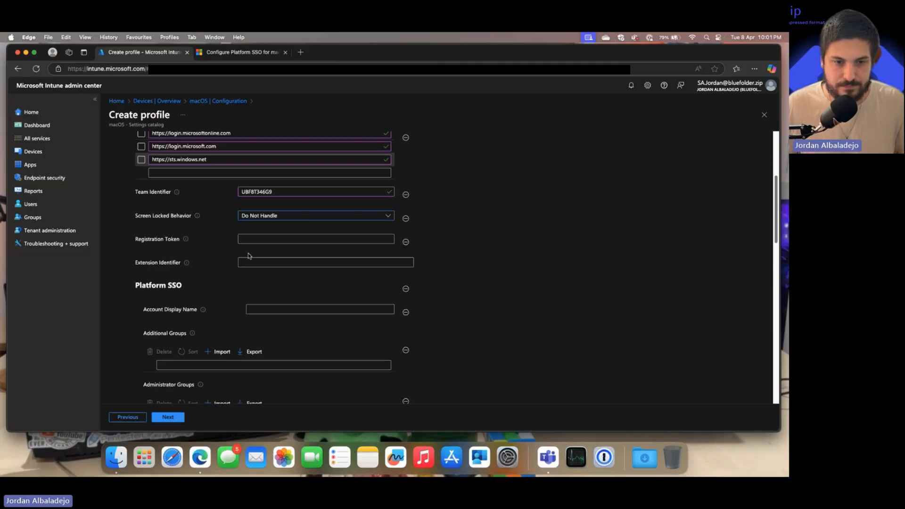
click(244, 238)
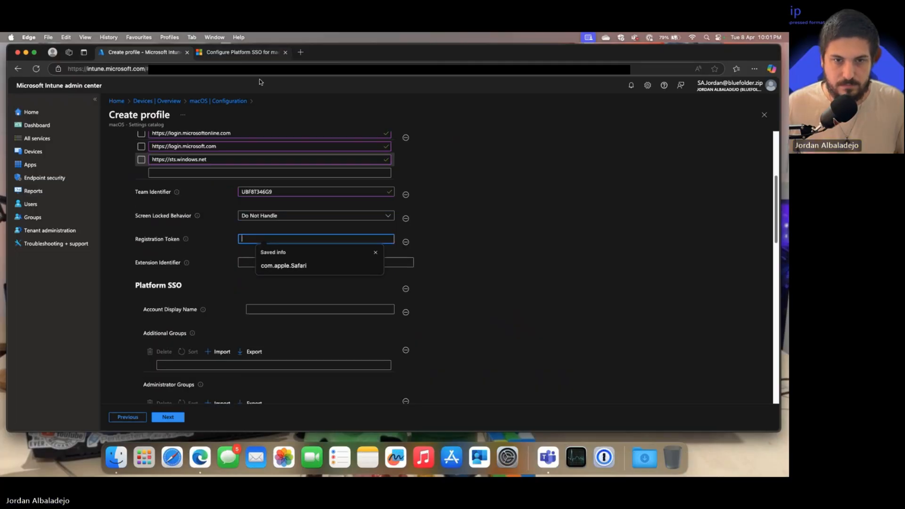
click(242, 52)
scroll(349, 202, up, 5)
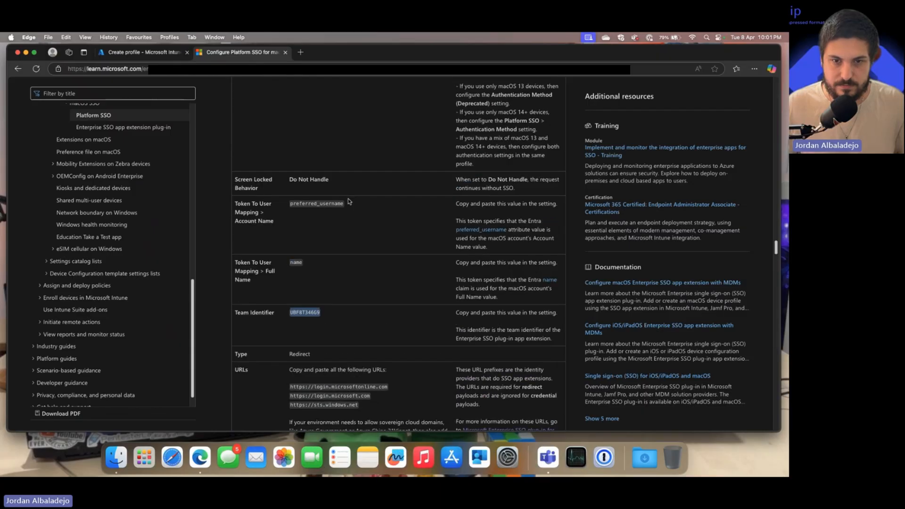
scroll(349, 202, up, 6)
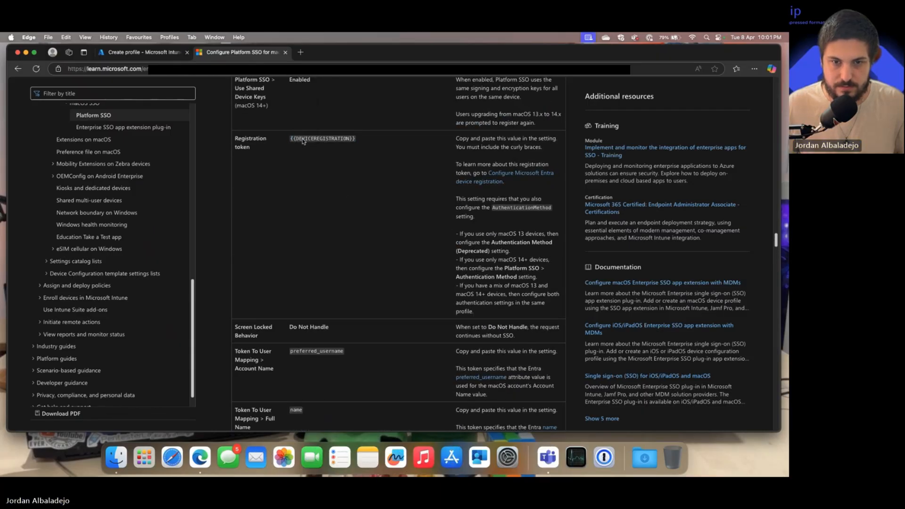
drag(357, 139, 290, 138)
key(super+c)
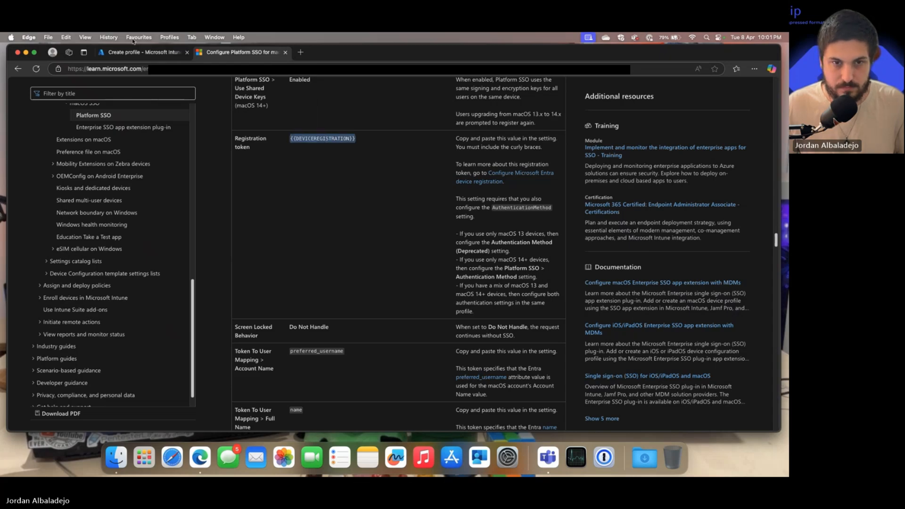
click(139, 53)
key(super+v)
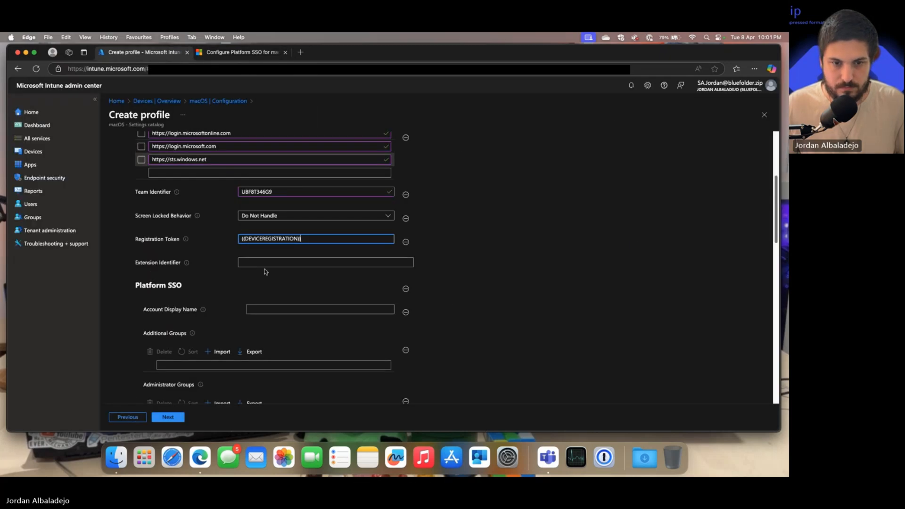
- Find the extension identifier in the guide and copy com.microsoft.CompanyPortalMac.ssoextension into the profile's Extension Identifier setting
click(259, 262)
key(ctrl+Tab)
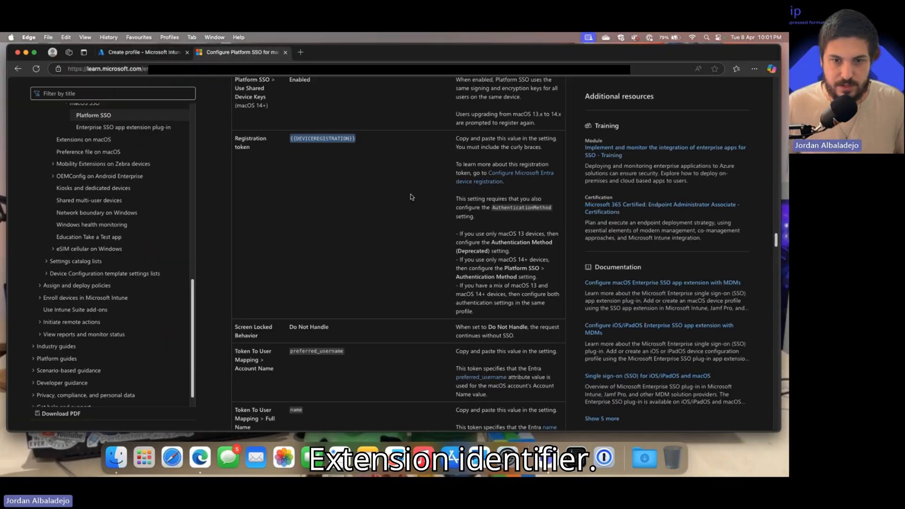
scroll(411, 198, down, 5)
scroll(411, 197, up, 12)
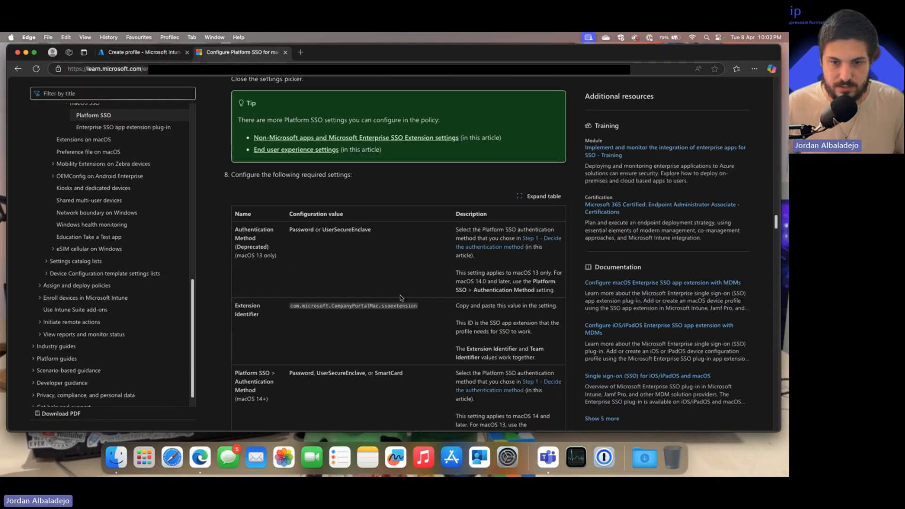
drag(419, 308, 290, 307)
key(super+c)
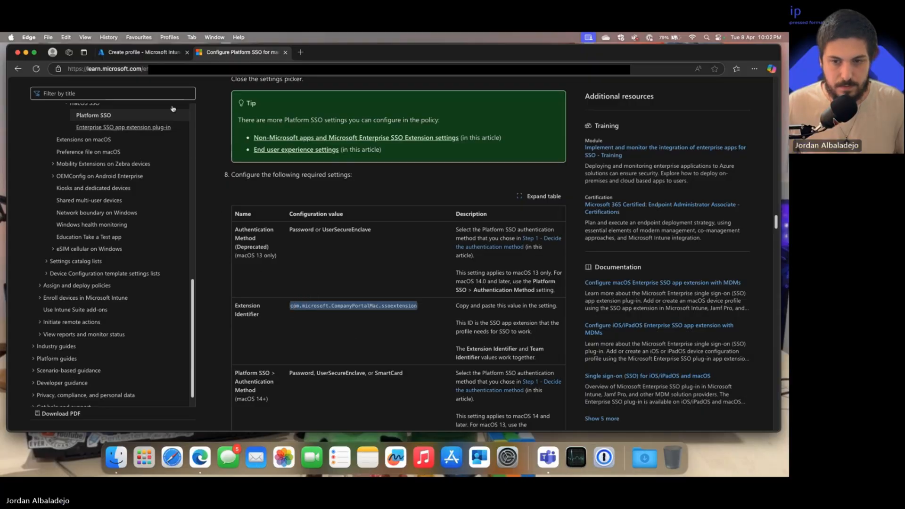
click(147, 53)
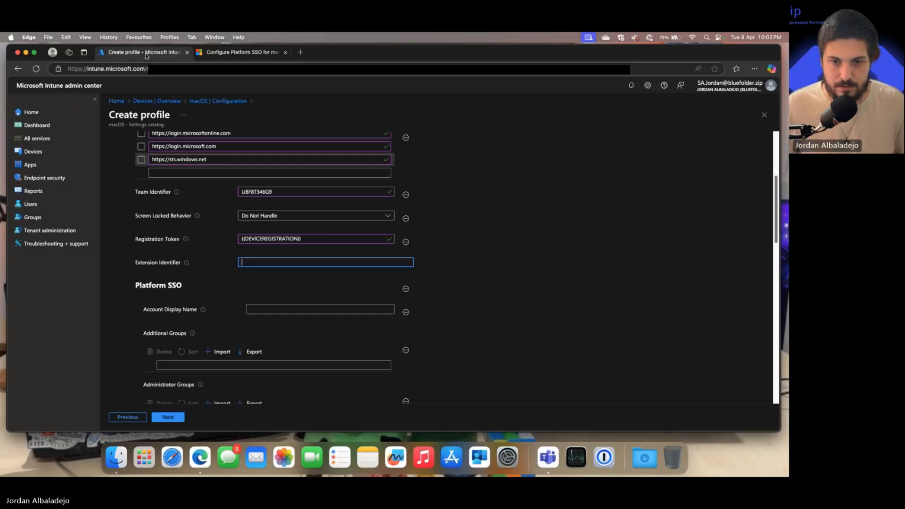
click(337, 260)
key(super+v)
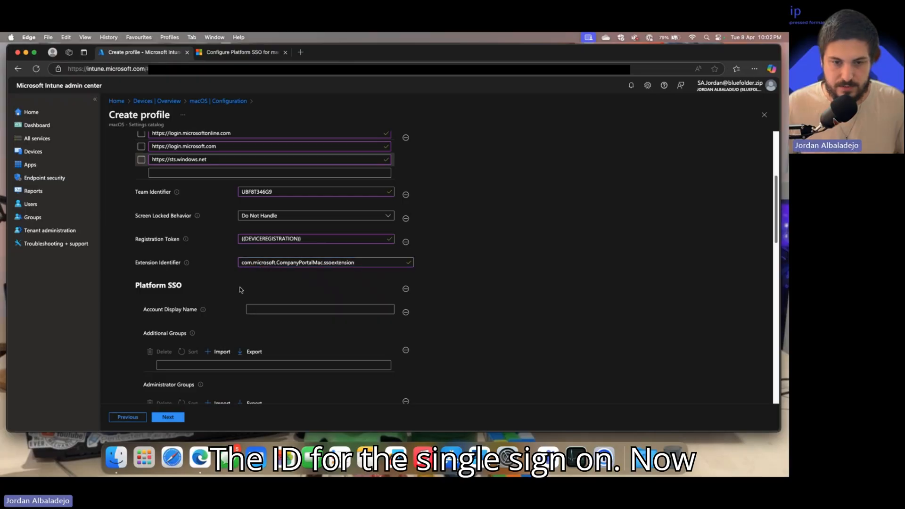
- Set the Platform SSO Account Display Name to PSSO macOS
click(257, 311)
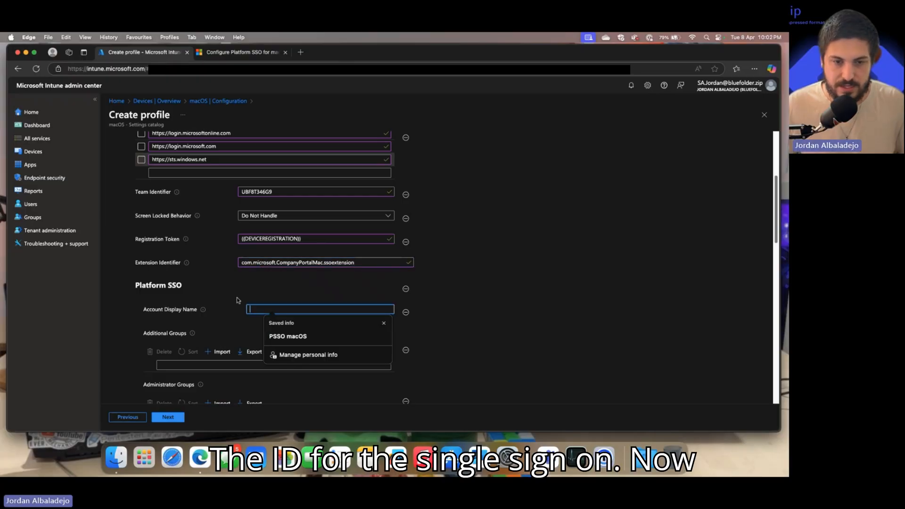
click(229, 313)
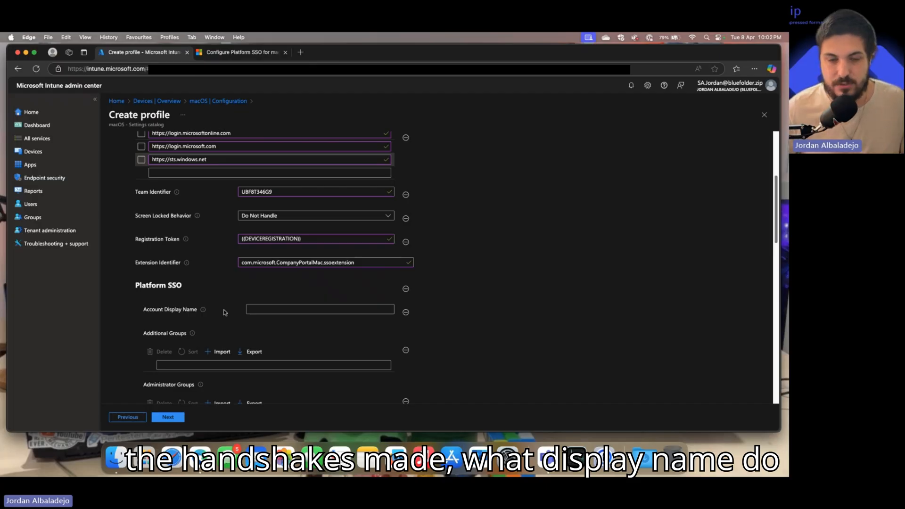
click(250, 309)
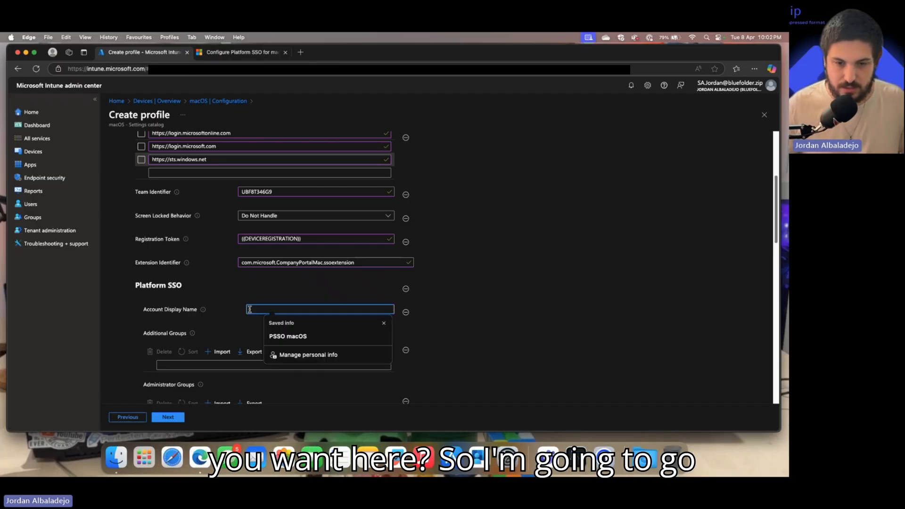
text(P)
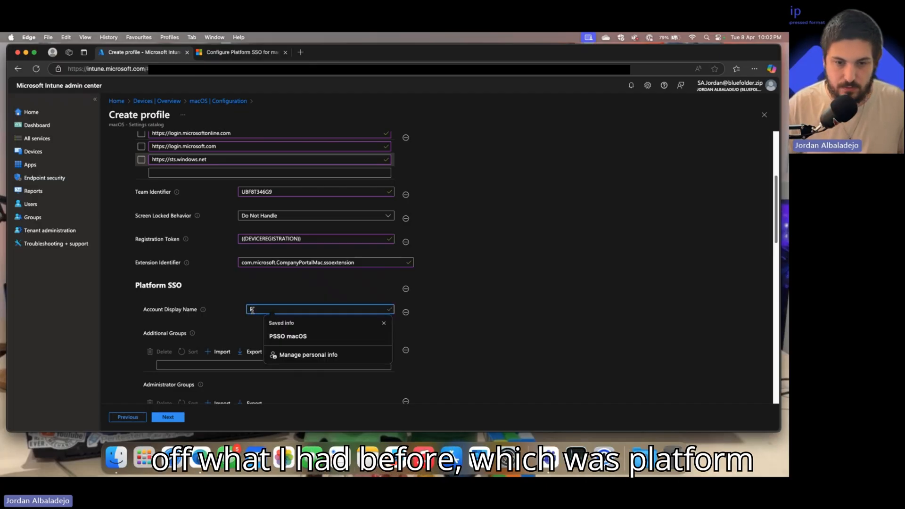
text(SSO )
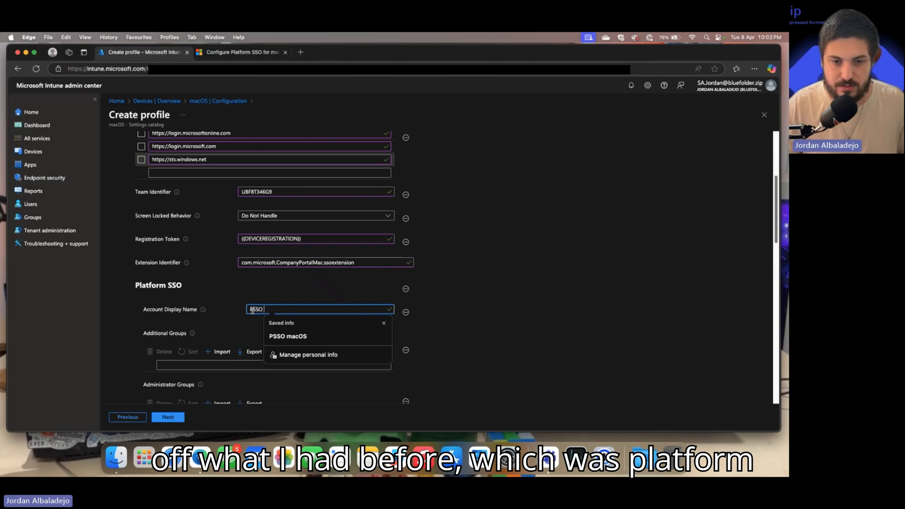
text(mac)
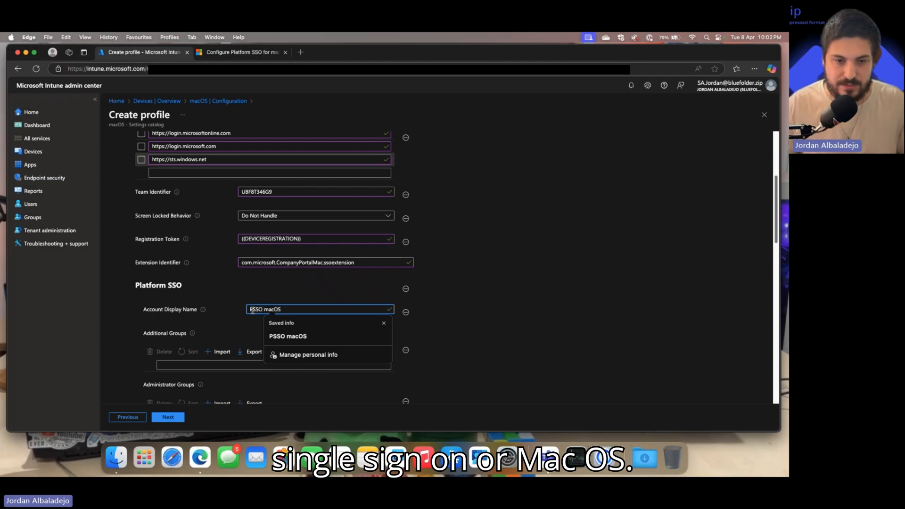
text(OS)
click(262, 293)
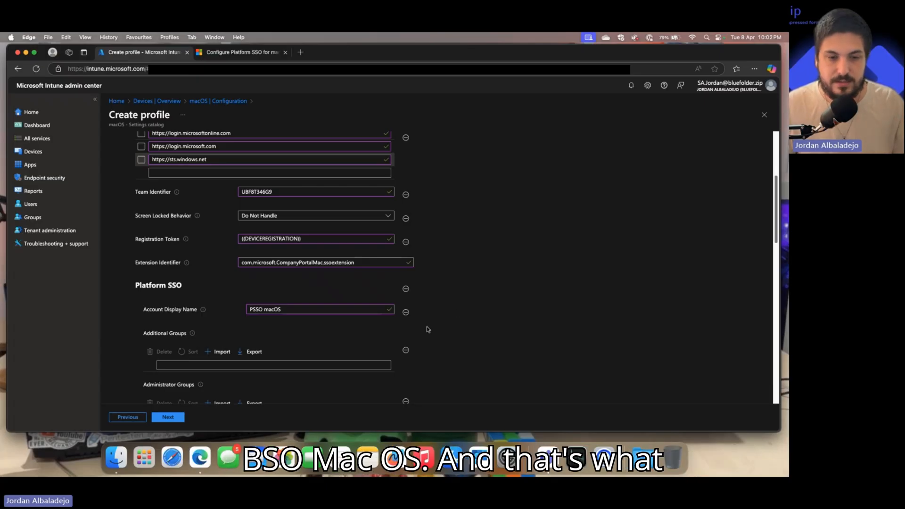
- Add User Accounts as an entry under Additional Groups in the Platform SSO settings
scroll(428, 329, down, 6)
scroll(428, 329, up, 3)
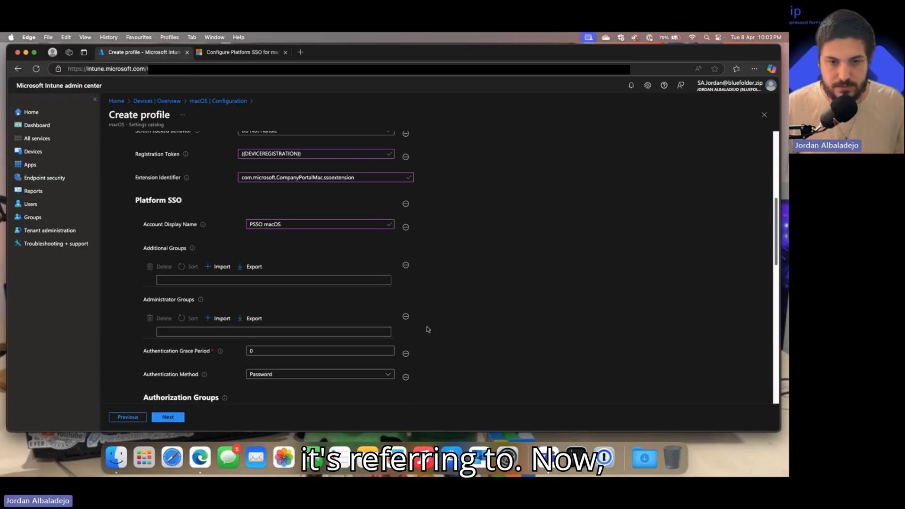
scroll(426, 327, down, 4)
scroll(315, 272, up, 2)
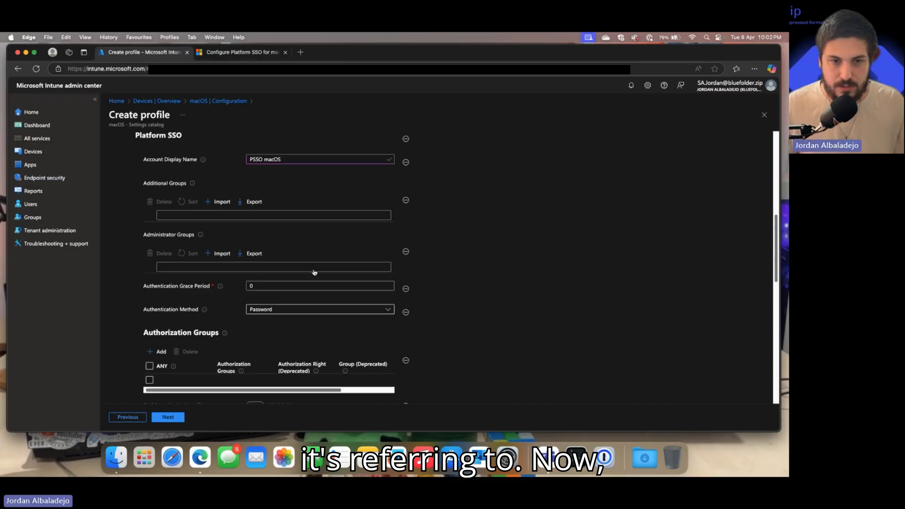
scroll(315, 273, up, 1)
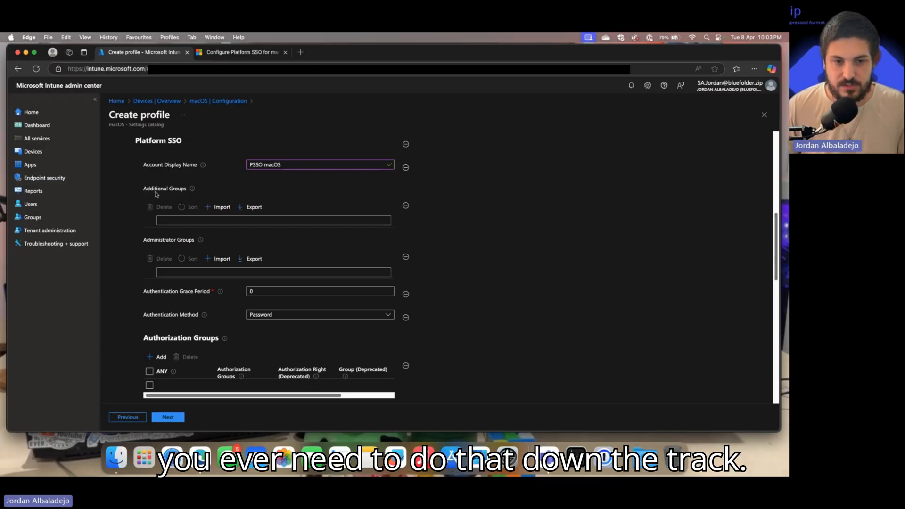
click(173, 220)
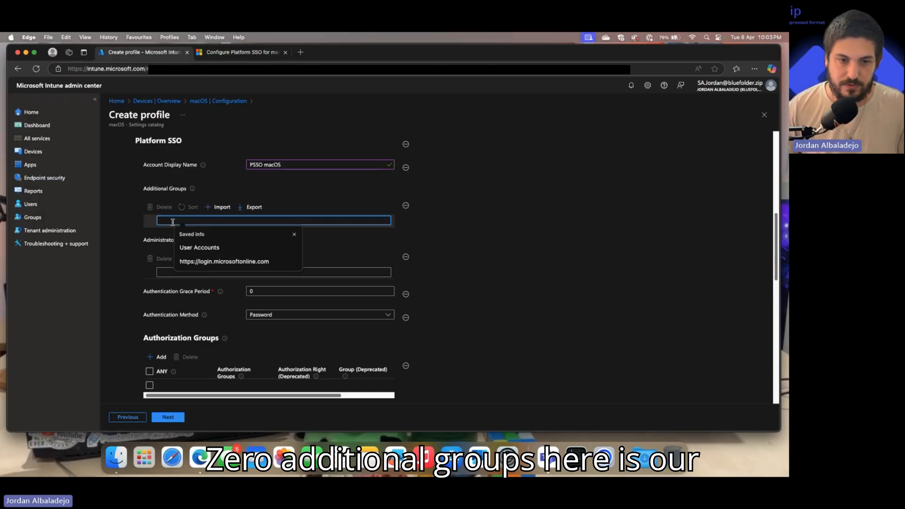
text(User)
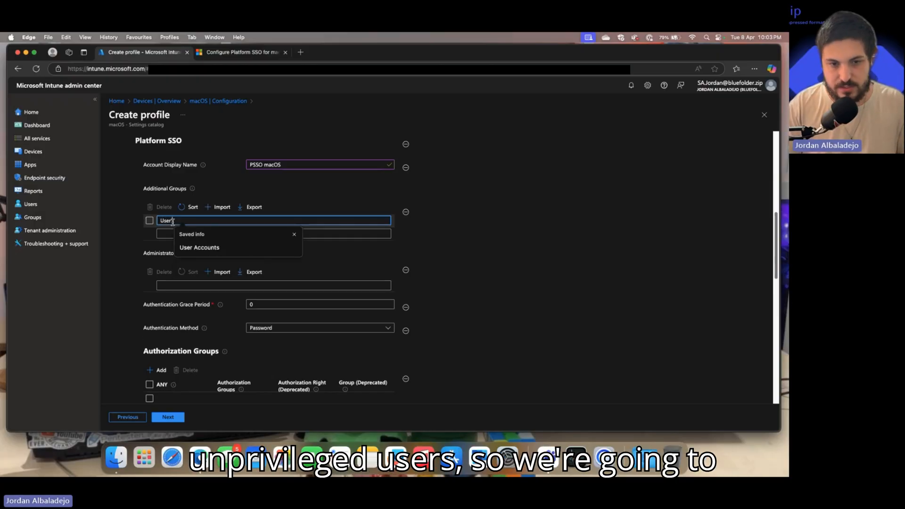
text( Acco)
key(Return)
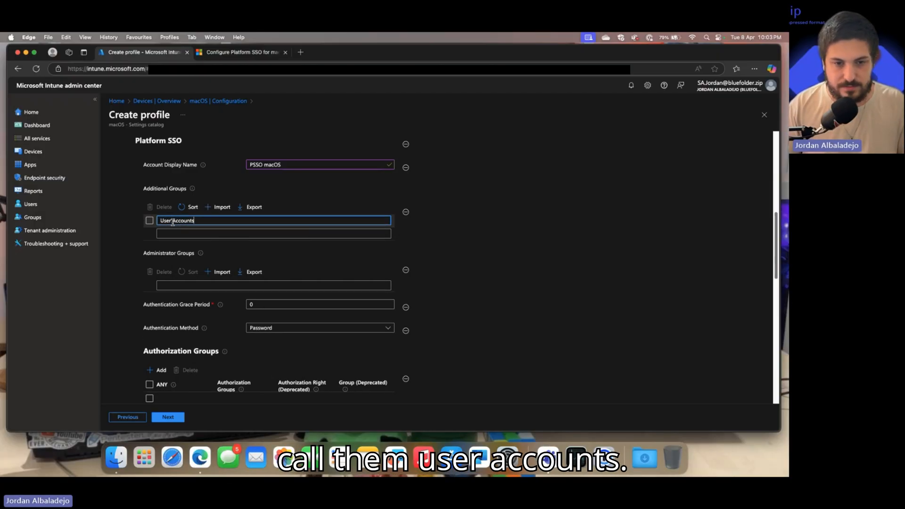
- Add Admin Accounts as an entry under Administrator Groups in the Platform SSO settings
click(184, 288)
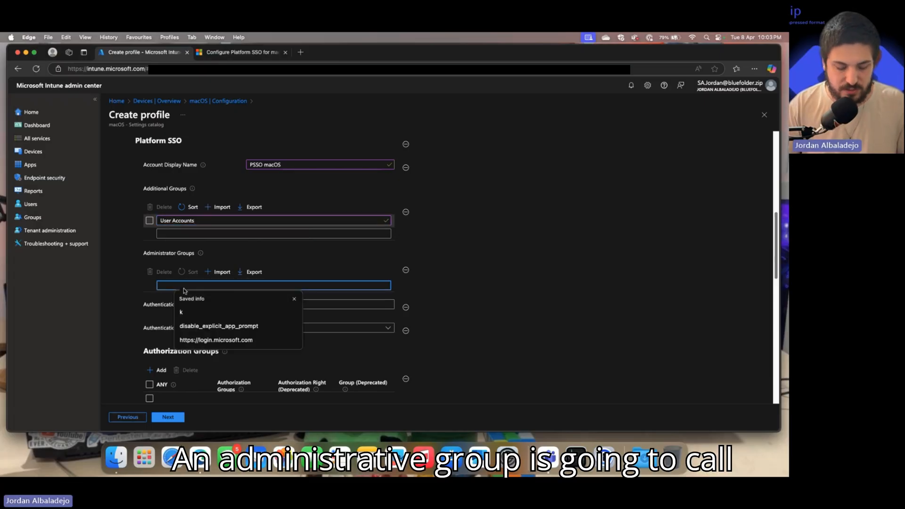
text(Admin)
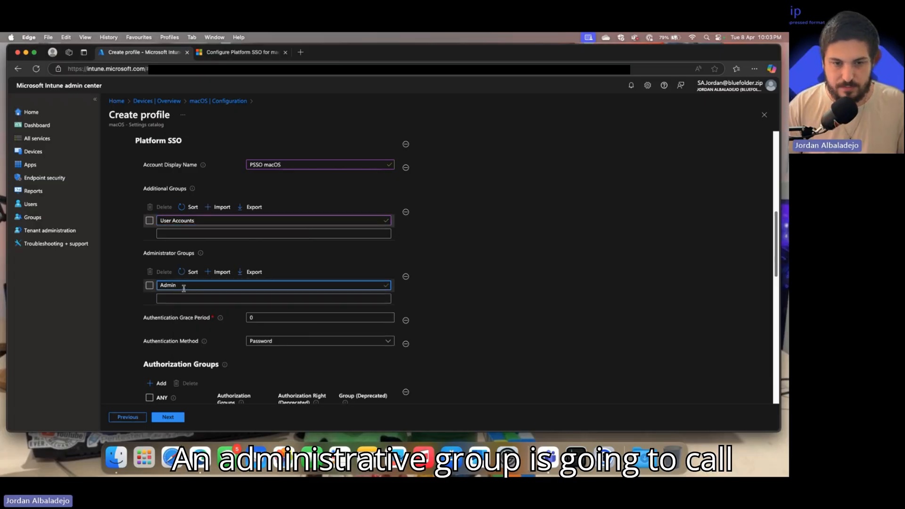
text( Adcounts)
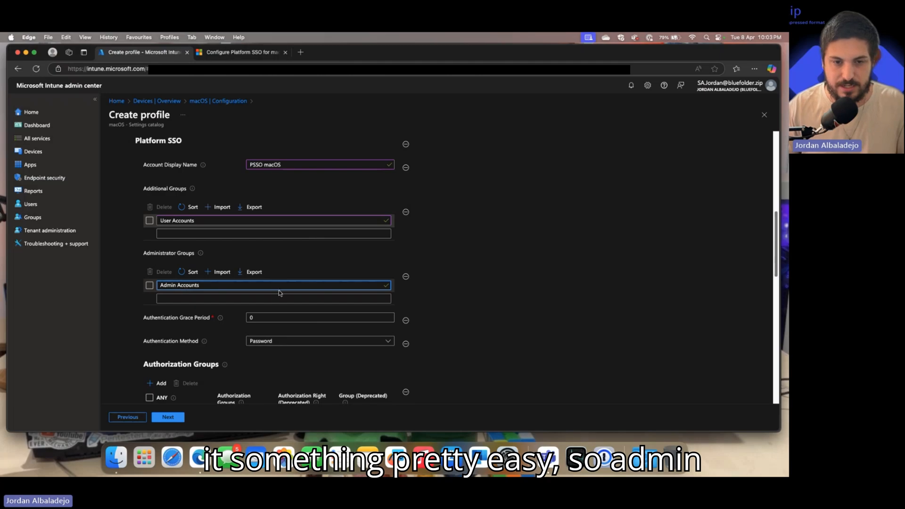
click(449, 296)
- Set the Platform SSO Authentication Method to UserSecureEnclaveKey
scroll(386, 332, down, 5)
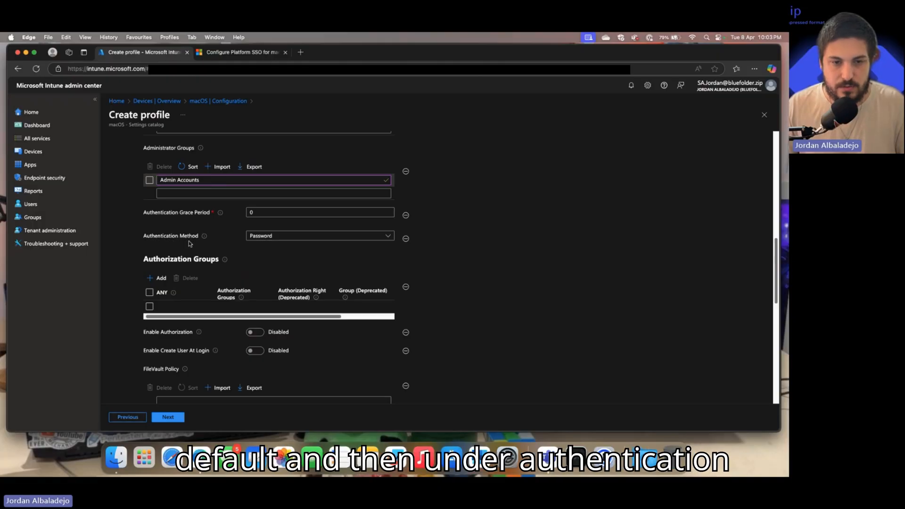
click(277, 237)
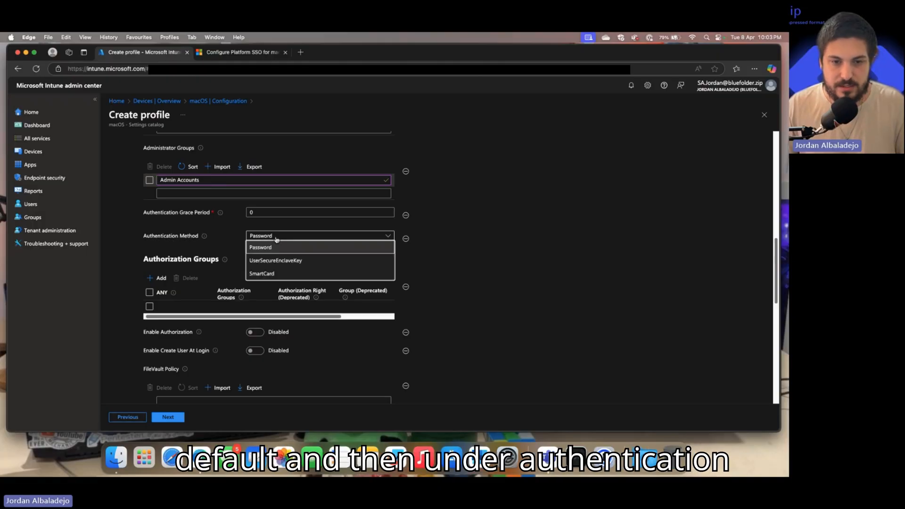
click(276, 266)
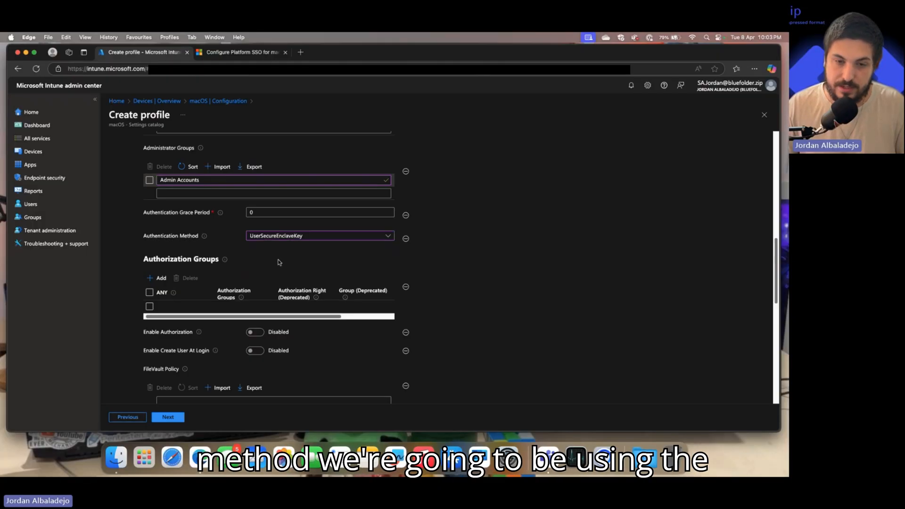
click(264, 237)
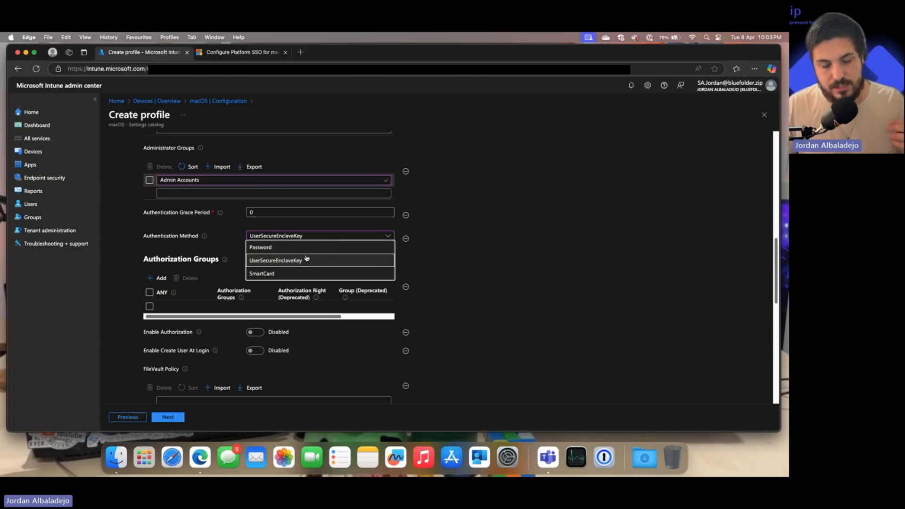
click(270, 236)
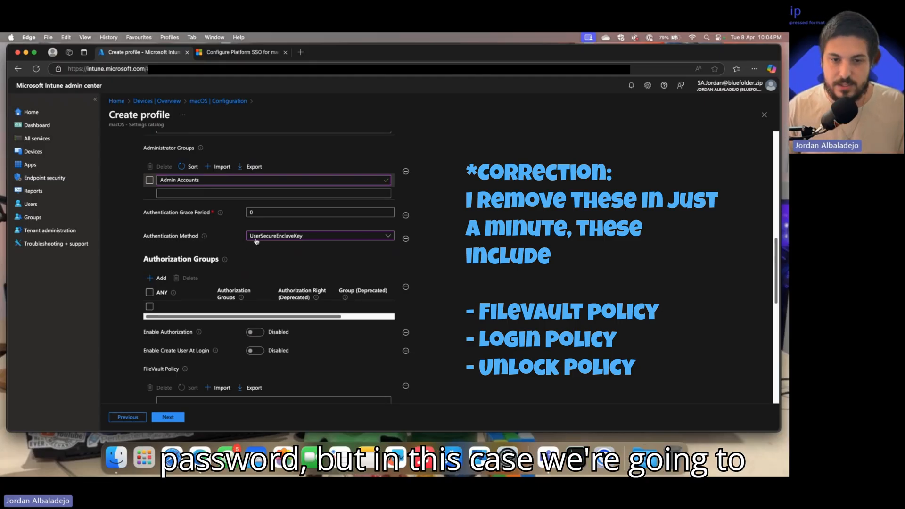
click(299, 238)
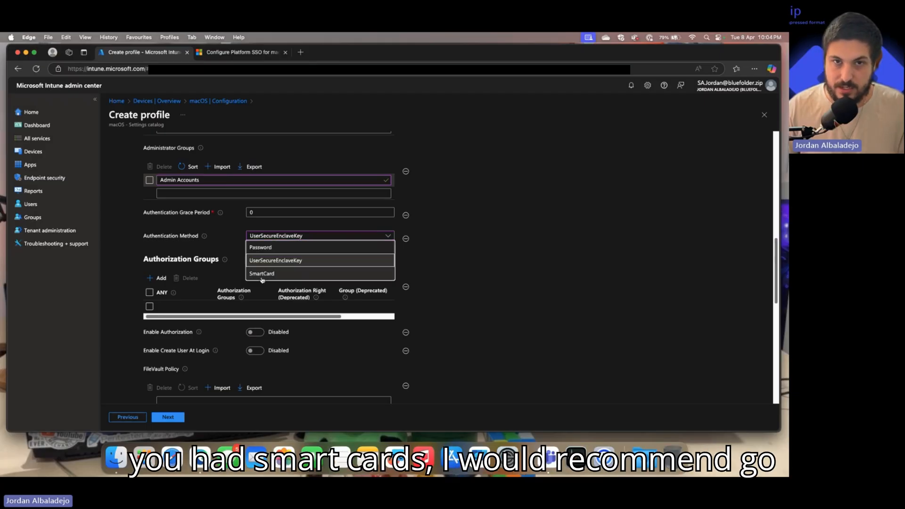
click(277, 239)
- Remove the Authorization Groups setting from the profile and enable both Enable Authorization and Enable Create User At Login
scroll(476, 259, down, 1)
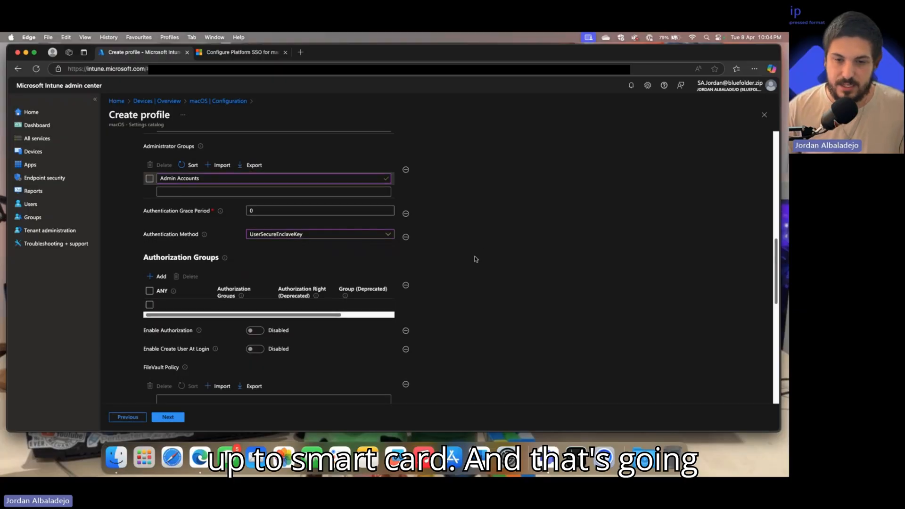
scroll(476, 259, down, 3)
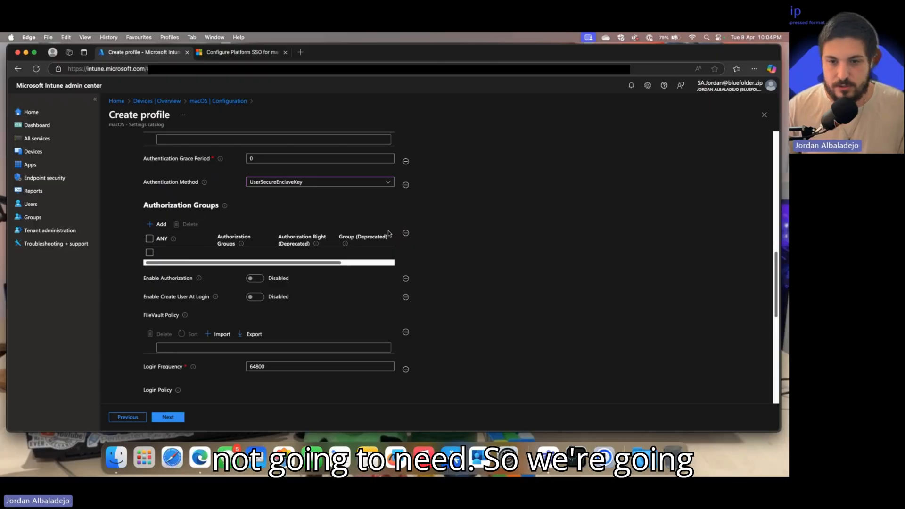
click(406, 234)
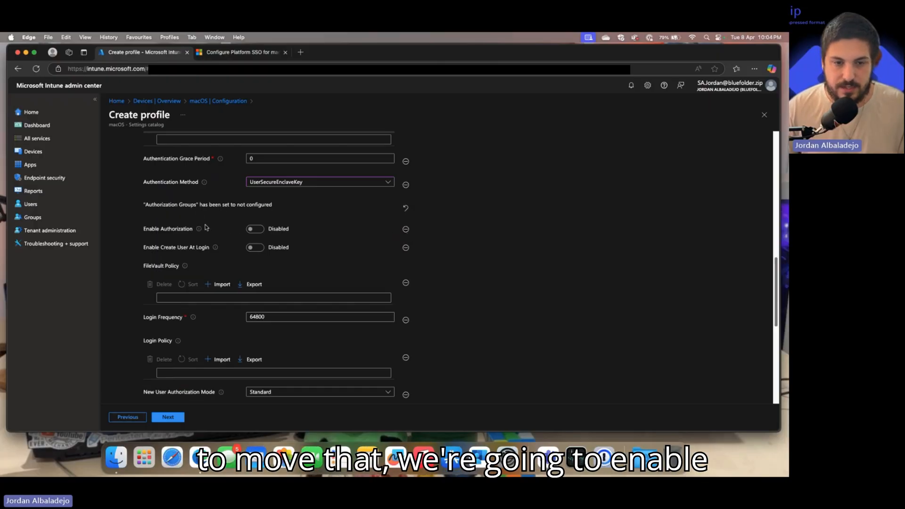
click(255, 229)
click(255, 248)
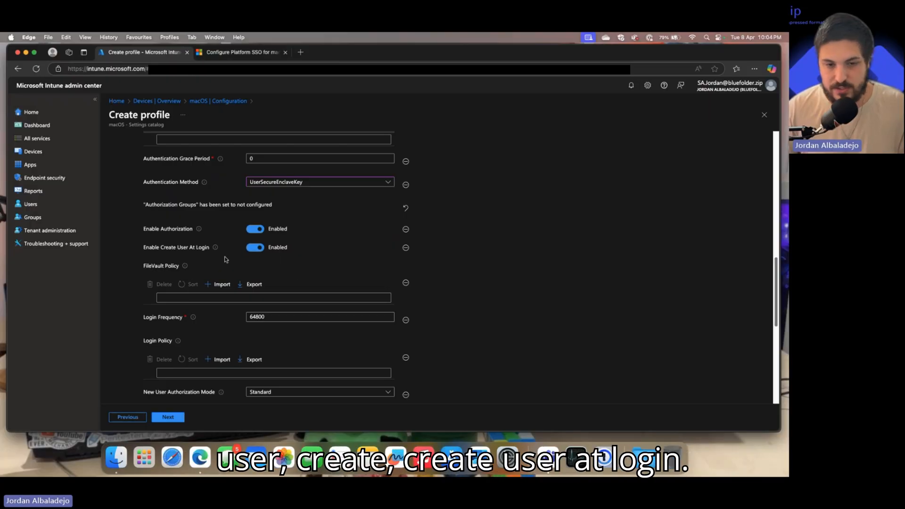
- Remove the FileVault Policy and Login Policy settings from the Platform SSO profile
scroll(225, 258, down, 1)
scroll(226, 259, down, 2)
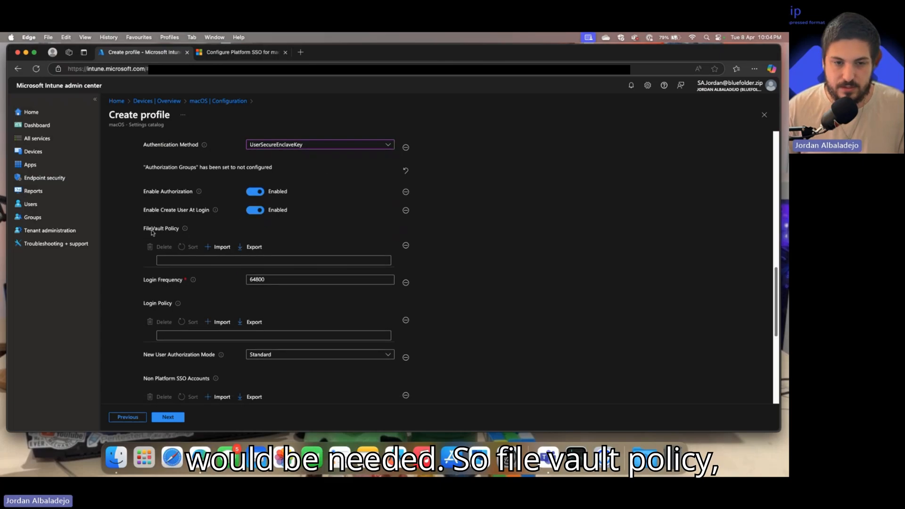
click(405, 245)
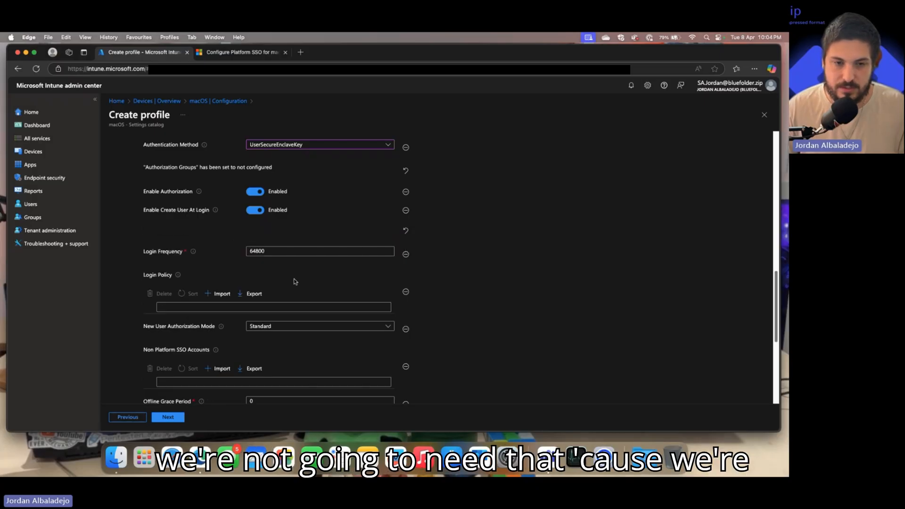
scroll(294, 281, down, 2)
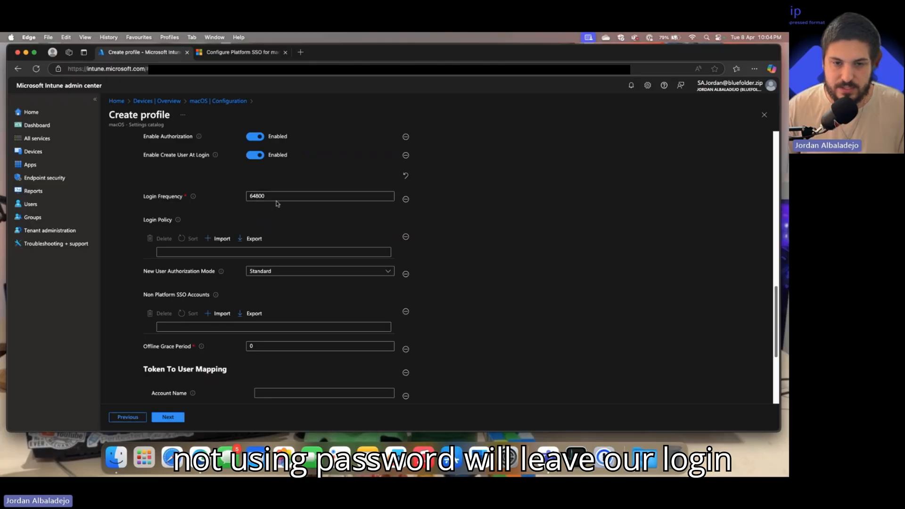
click(406, 238)
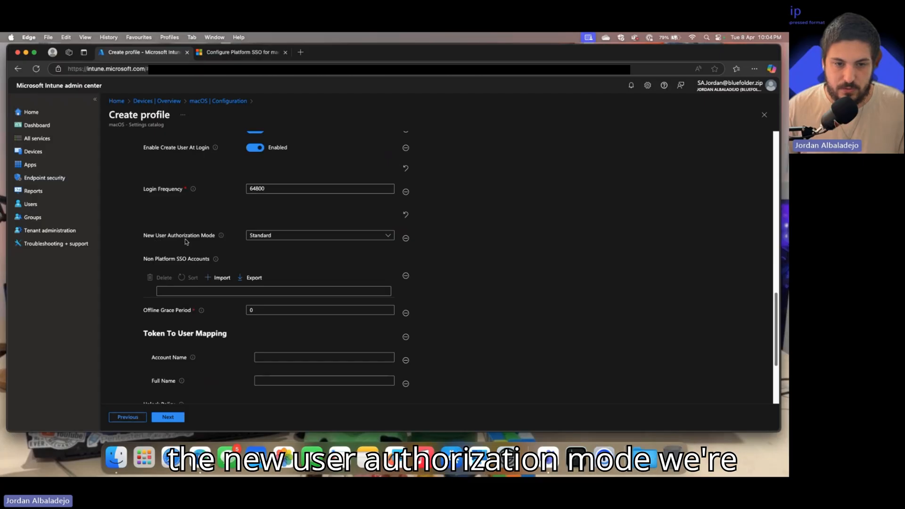
- Set New User Authorization Mode to Groups and remove the Non Platform SSO Accounts setting
click(261, 236)
click(257, 272)
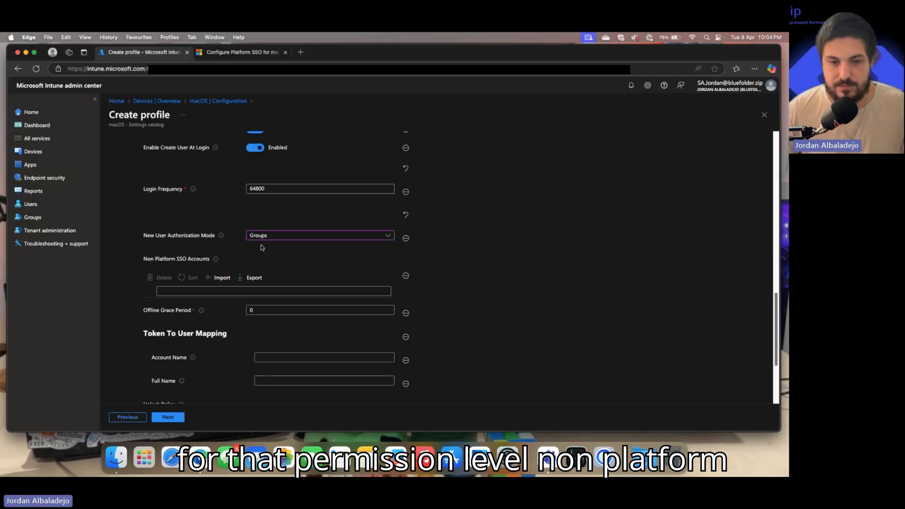
scroll(259, 245, down, 1)
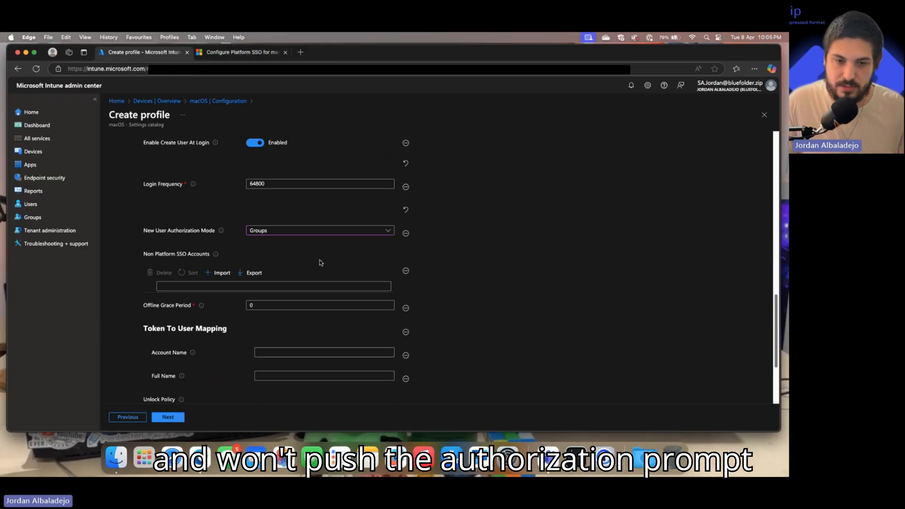
click(406, 273)
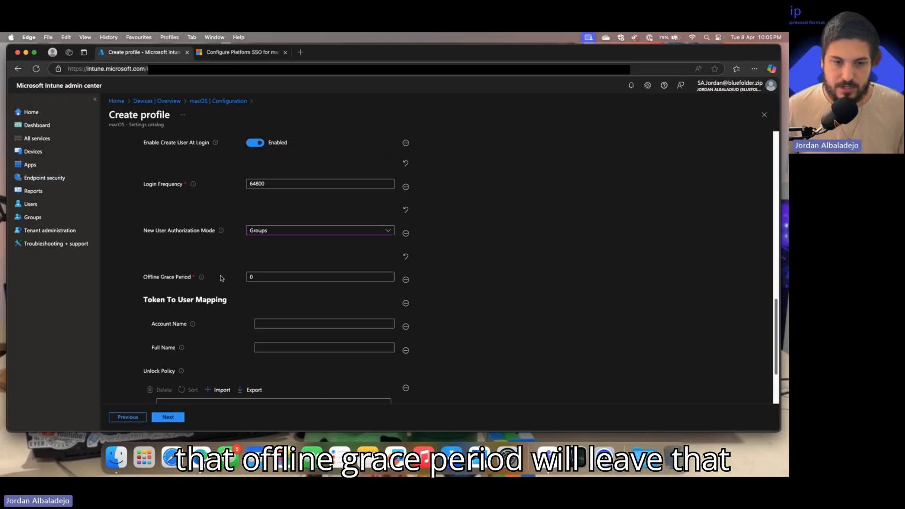
- Remove the Unlock Policy setting from the Platform SSO profile
scroll(221, 278, down, 3)
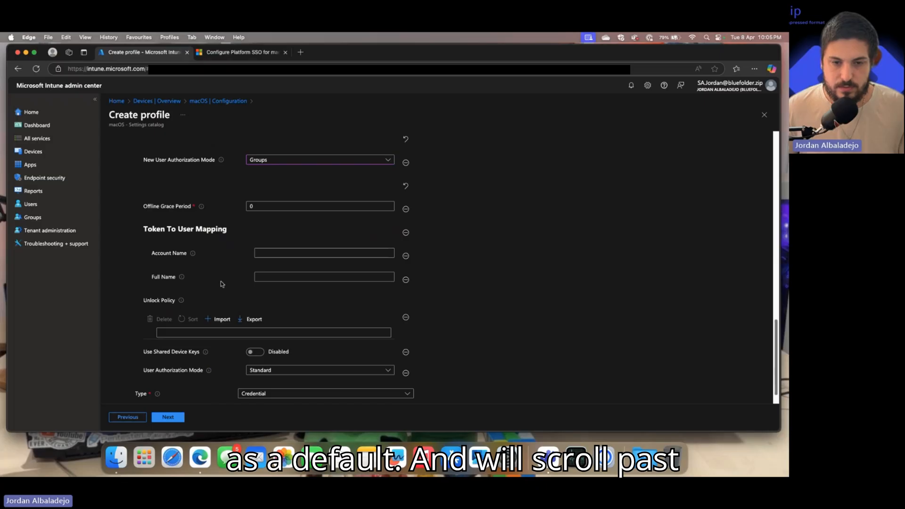
scroll(218, 289, up, 1)
scroll(188, 285, down, 2)
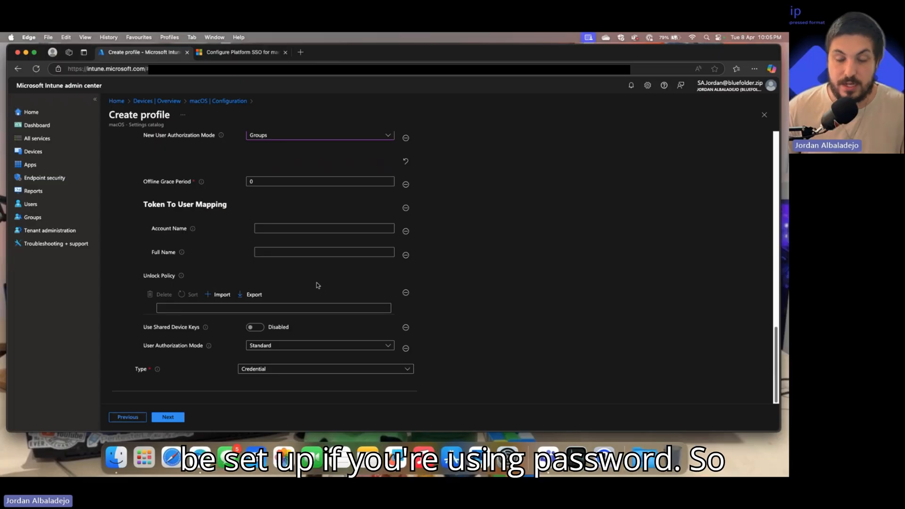
click(405, 292)
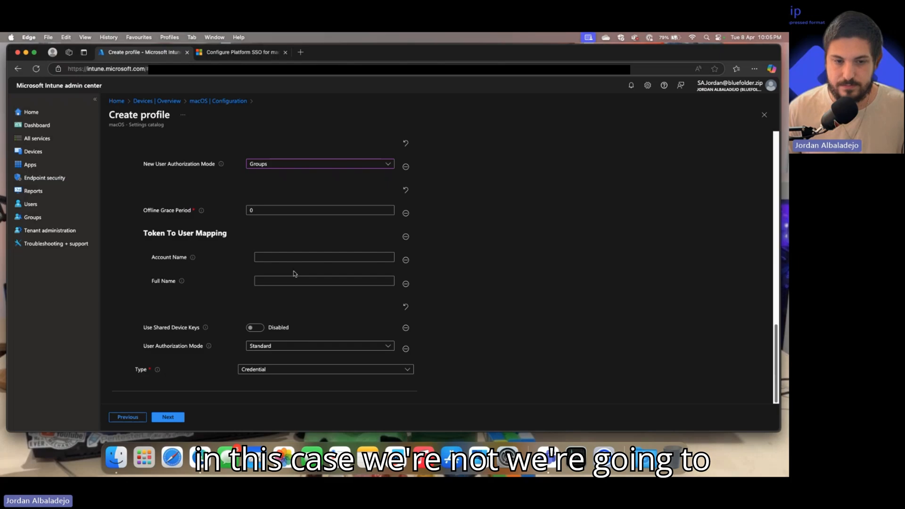
- Find the Token To User Mapping account name value in Microsoft's guide and copy preferred_username into the profile's Account Name setting
click(166, 261)
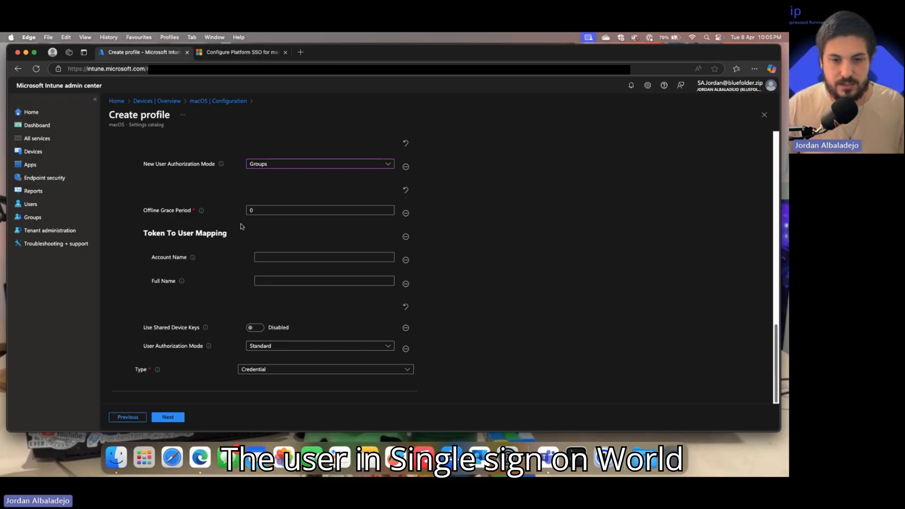
click(232, 53)
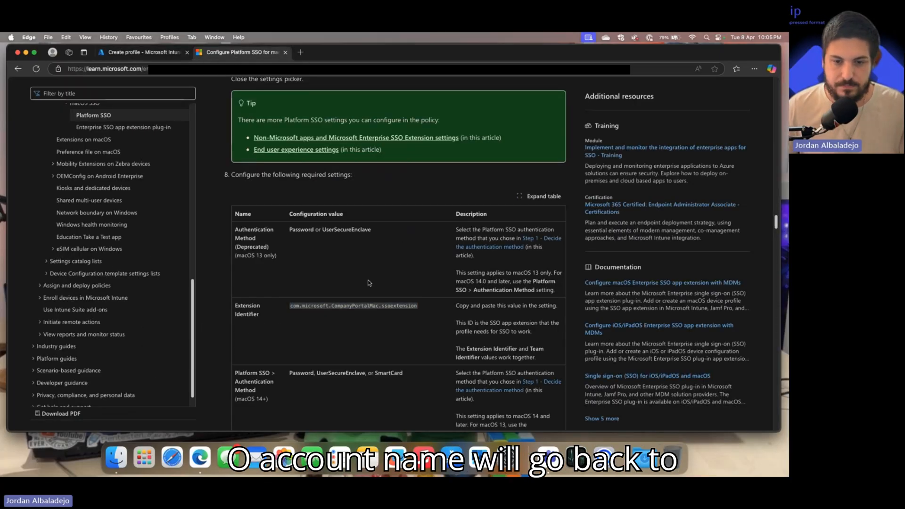
scroll(369, 283, down, 5)
scroll(370, 283, down, 3)
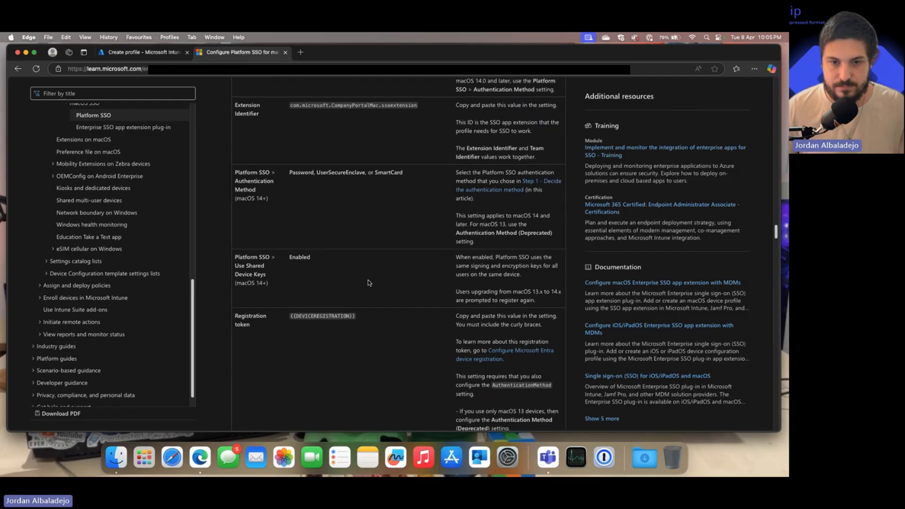
scroll(351, 271, down, 5)
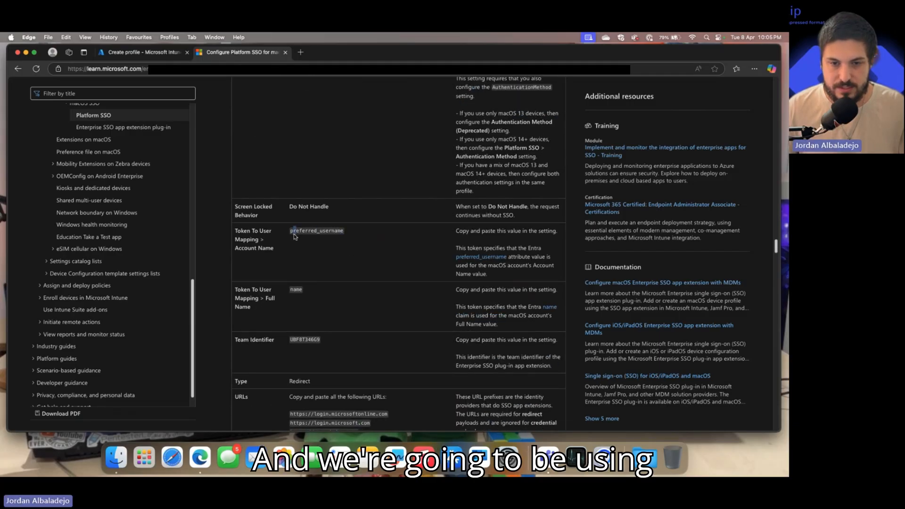
drag(291, 231, 353, 231)
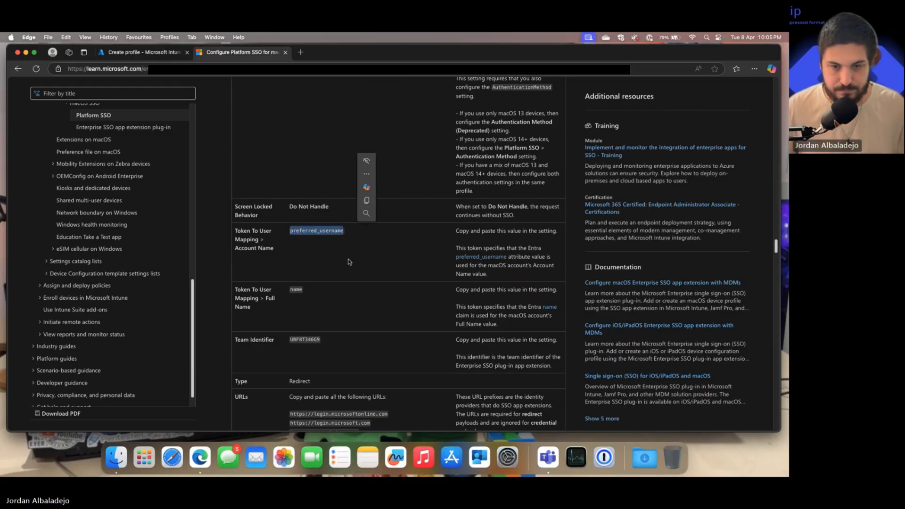
key(super+c)
click(144, 52)
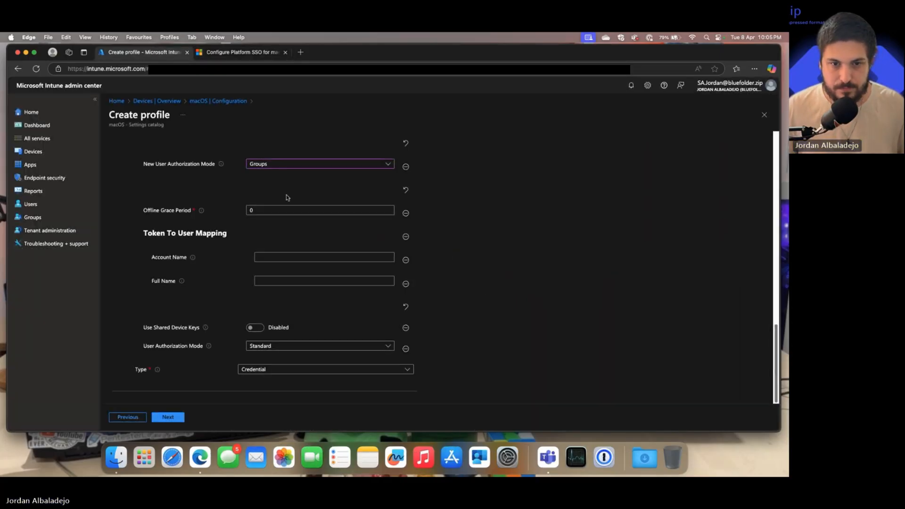
click(271, 257)
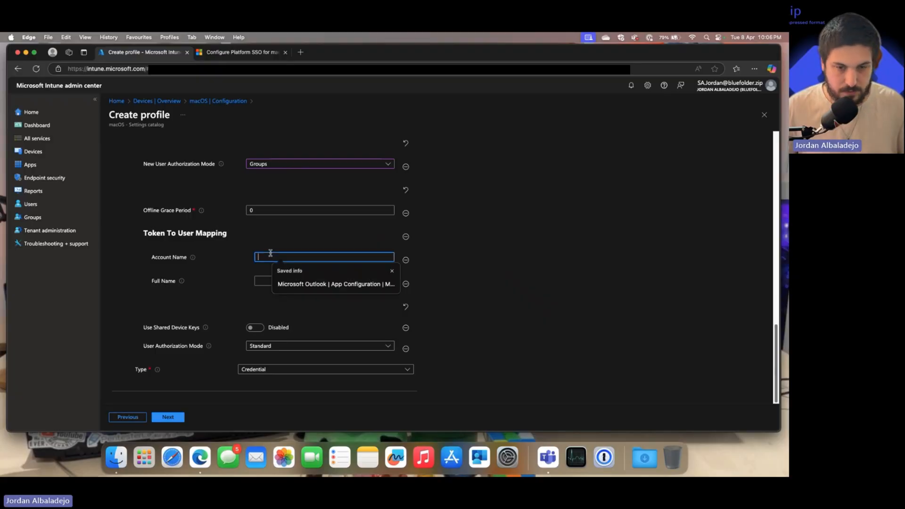
key(super+v)
- Copy the value name from the guide's Token To User Mapping row into the profile's Full Name setting
click(274, 281)
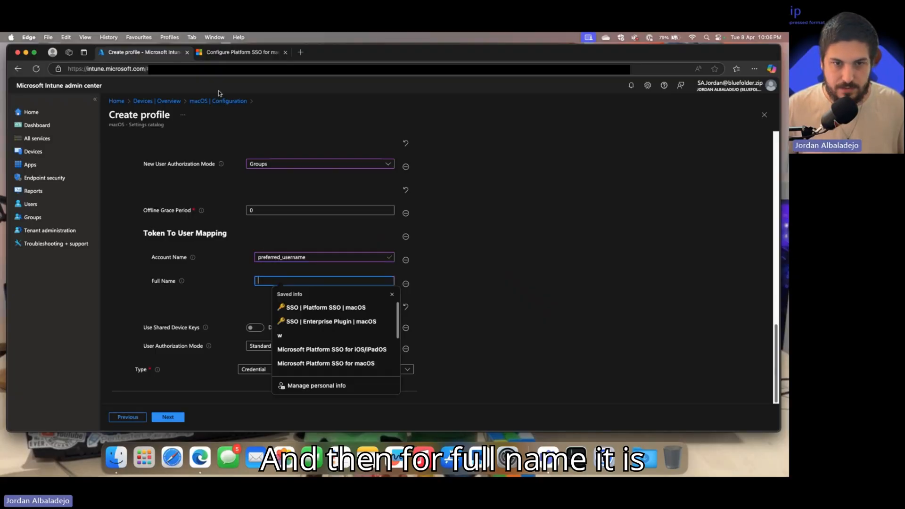
click(220, 53)
double_click(297, 290)
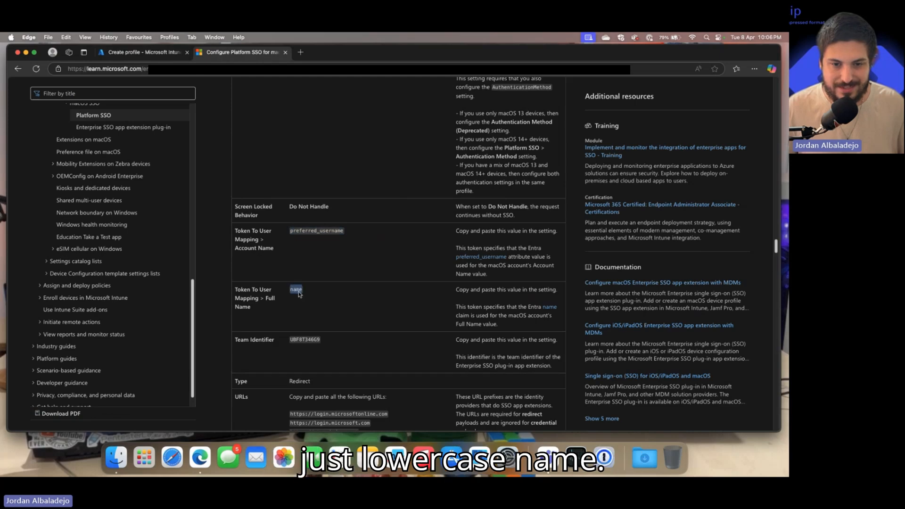
key(super+c)
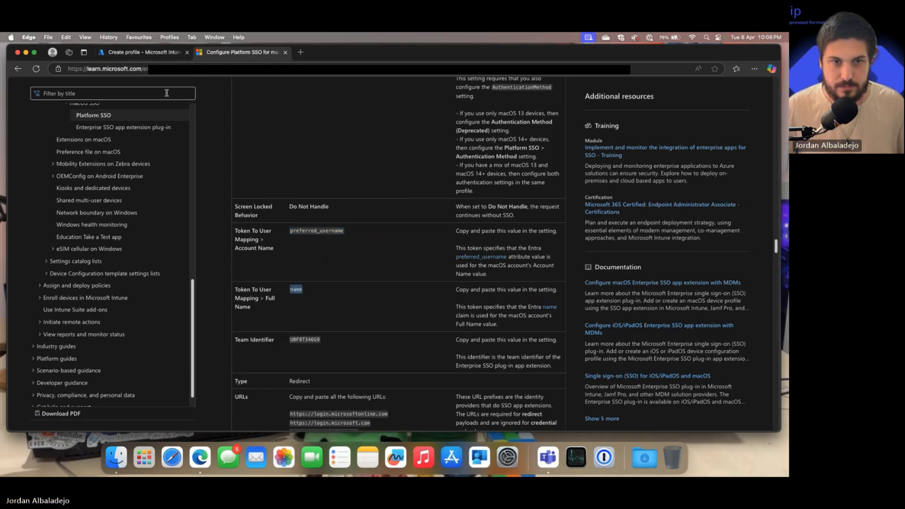
key(ctrl+shift+Tab)
key(super+v)
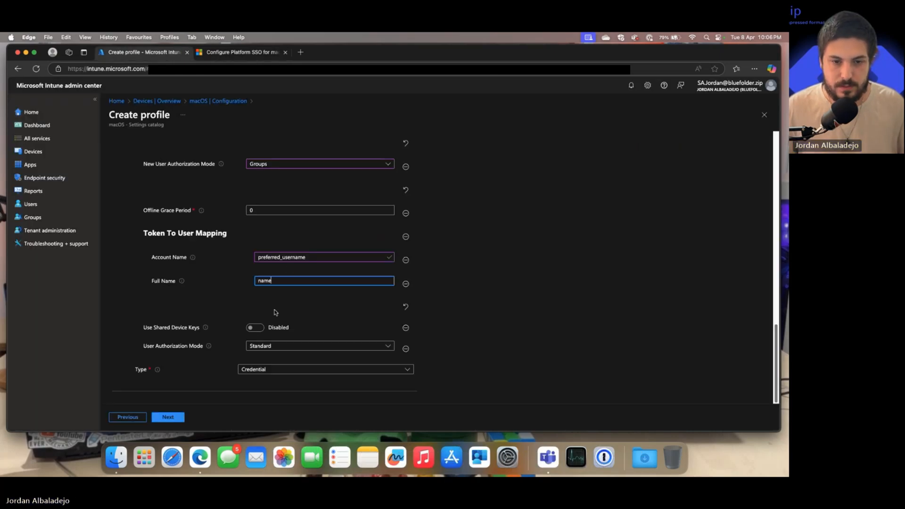
- Enable Use Shared Device Keys in the Platform SSO settings
click(254, 329)
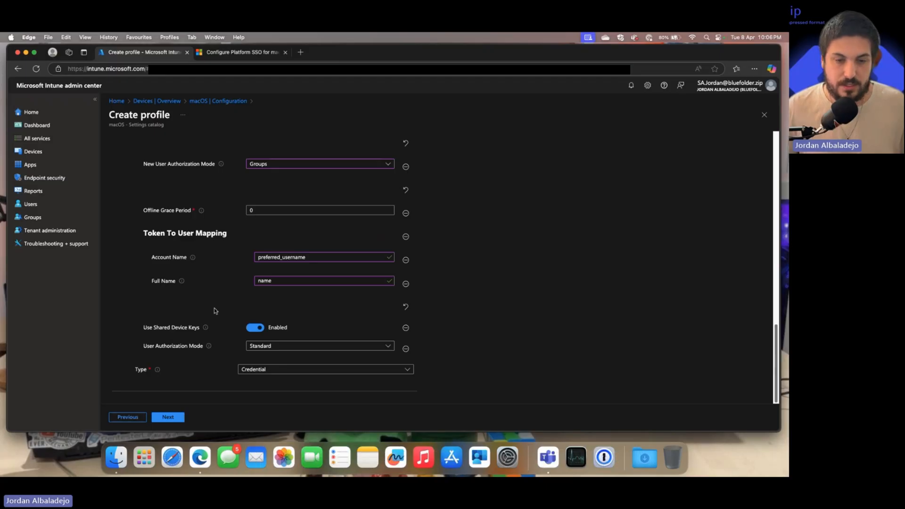
mouse_move(207, 329)
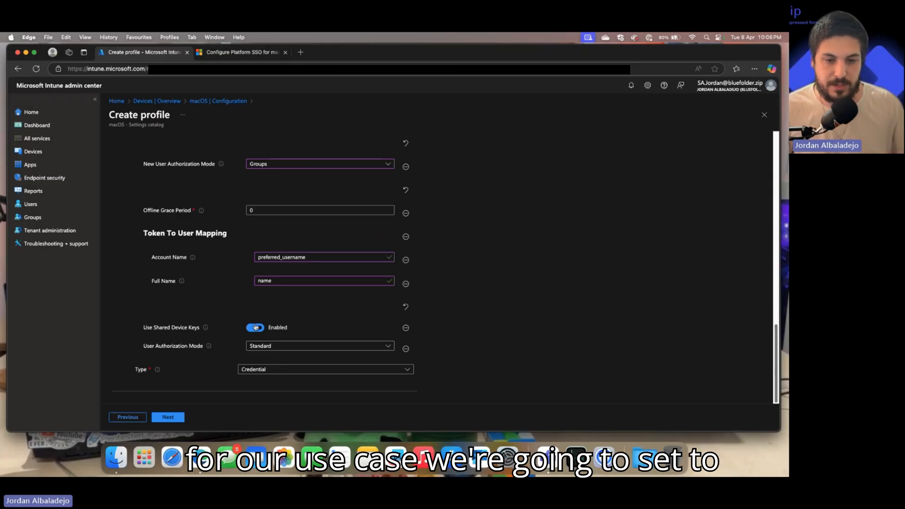
scroll(332, 326, up, 5)
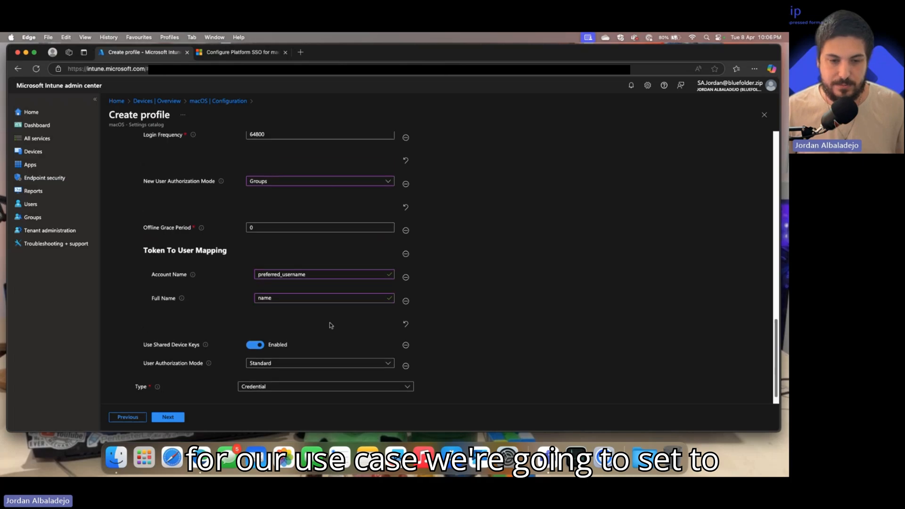
scroll(298, 342, down, 5)
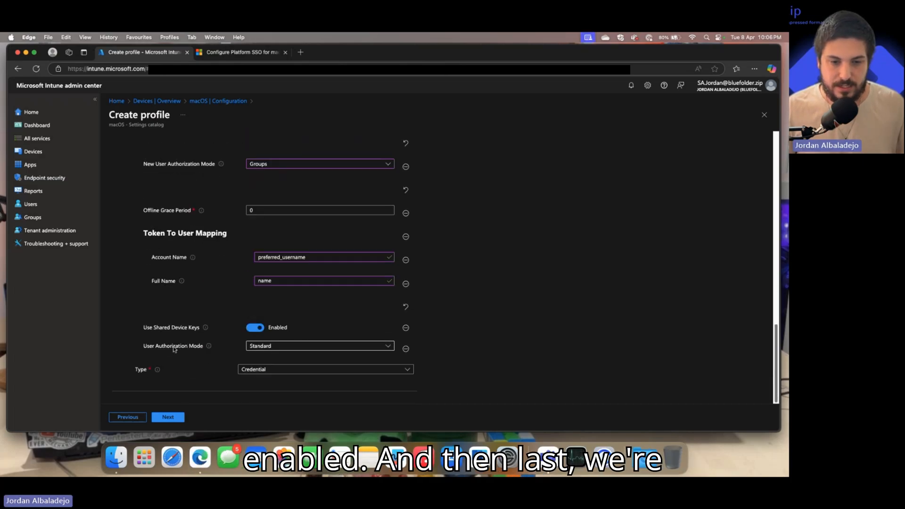
- Set the Platform SSO profile's User Authorization Mode to Groups and Type to Redirect, checking the Type row in Microsoft's guide
click(259, 349)
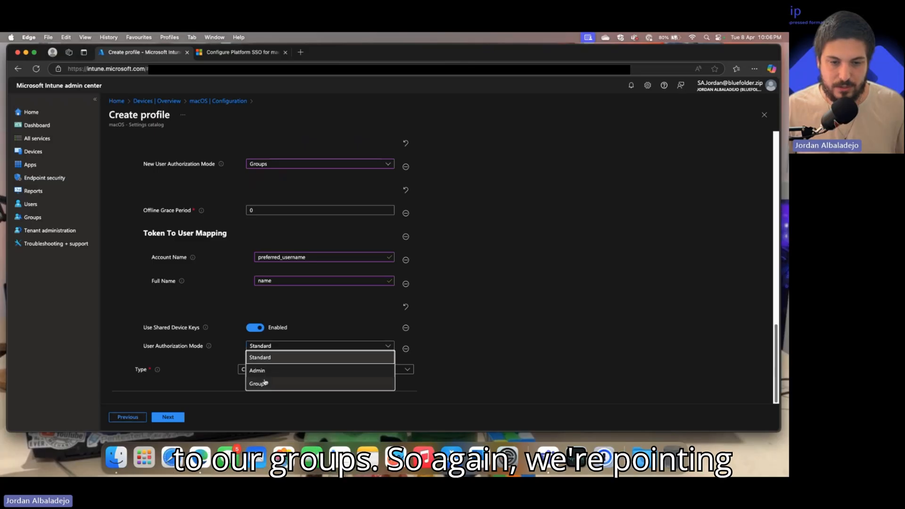
click(265, 381)
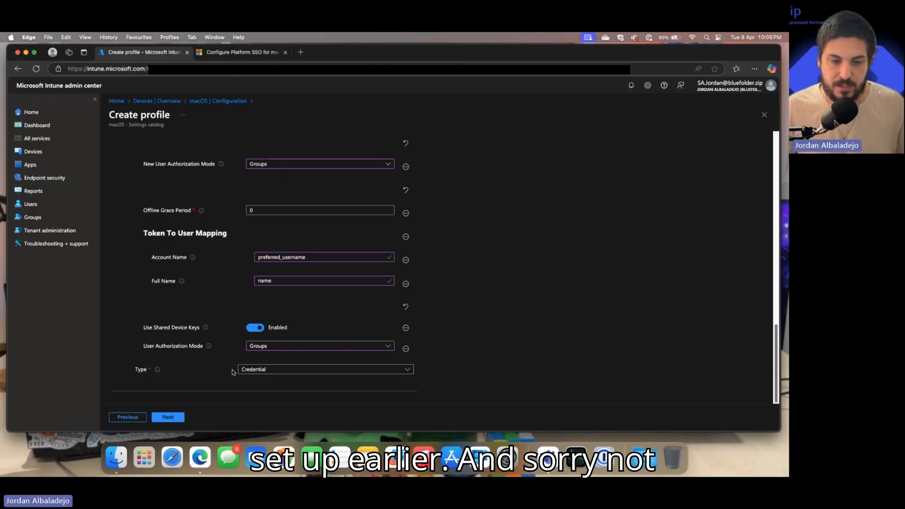
click(272, 370)
click(250, 397)
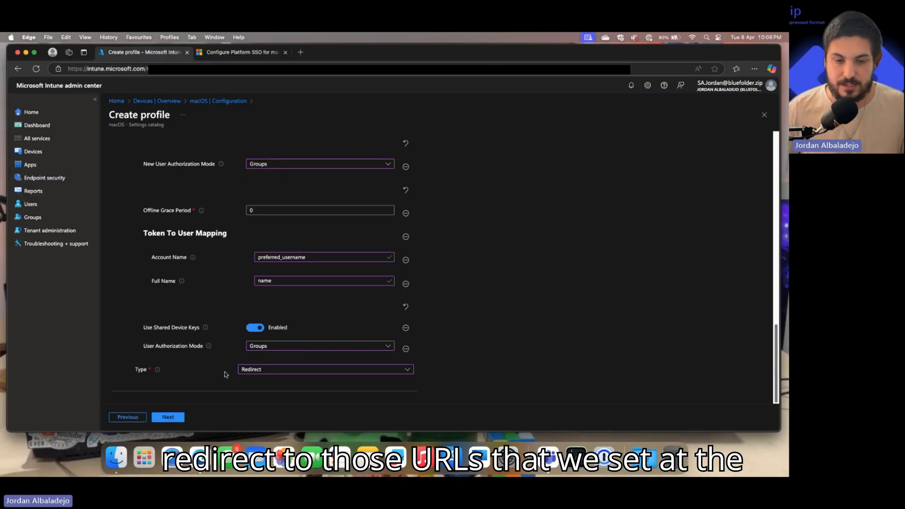
click(230, 53)
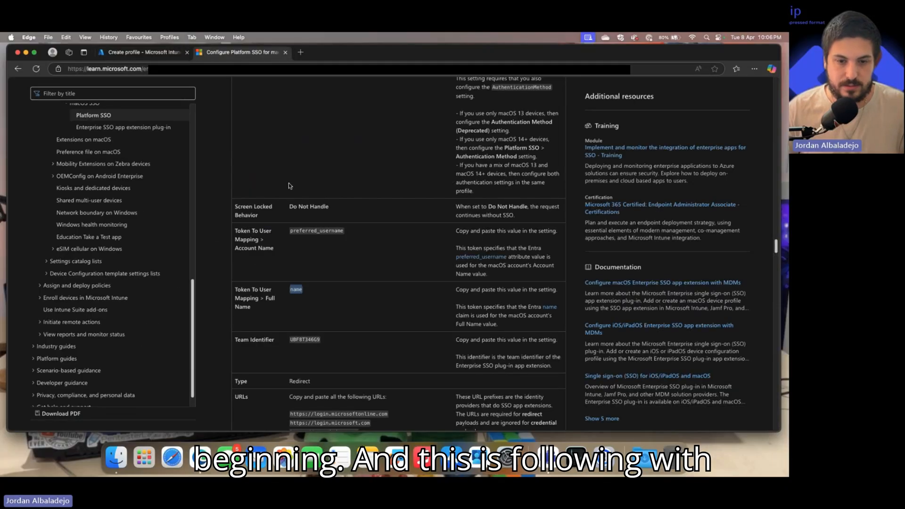
scroll(236, 338, down, 2)
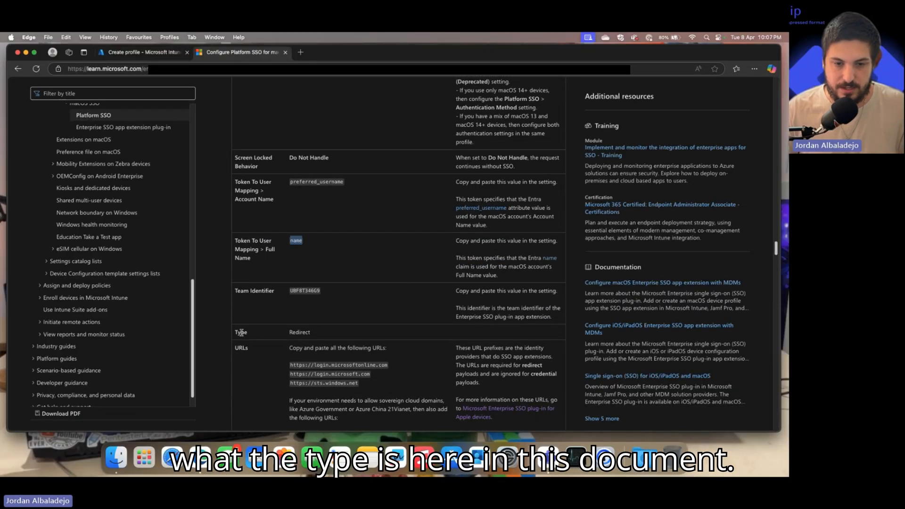
drag(323, 335, 239, 331)
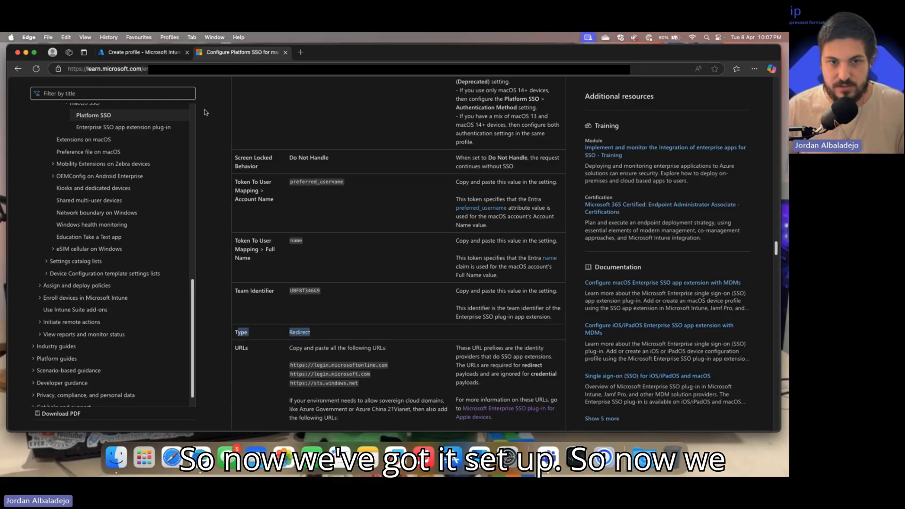
click(154, 56)
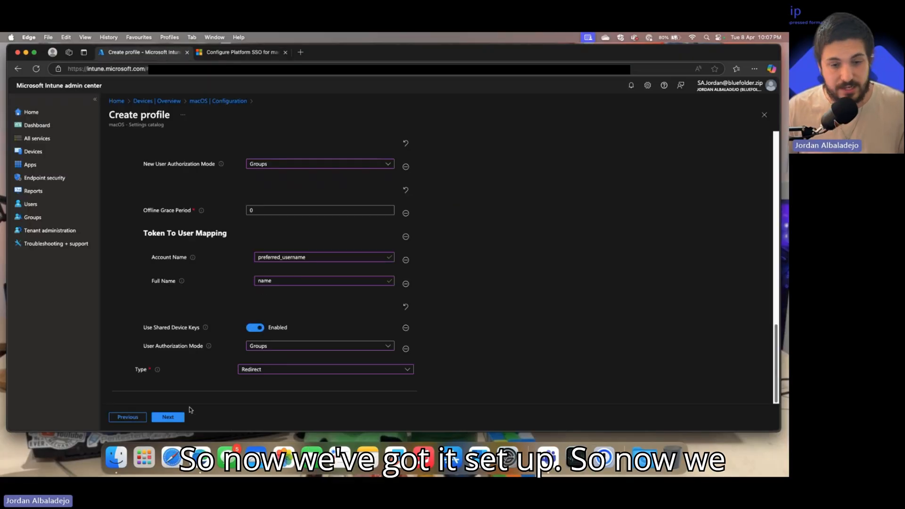
- Keep the Default scope tag, assign the Platform SSO profile to all users and create it
click(177, 418)
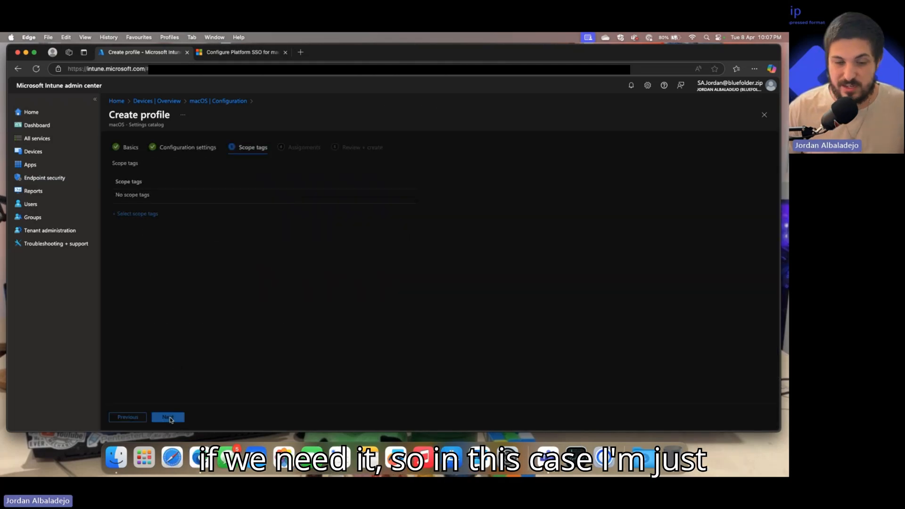
click(171, 419)
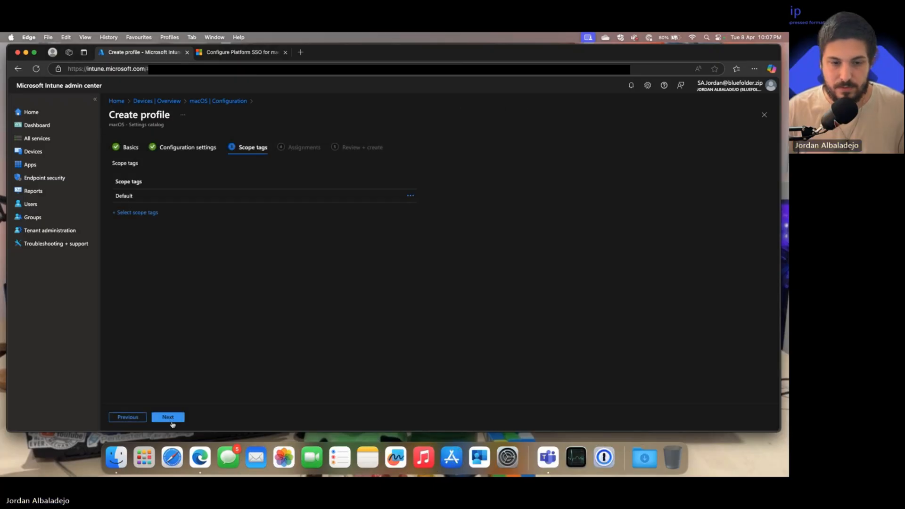
click(171, 421)
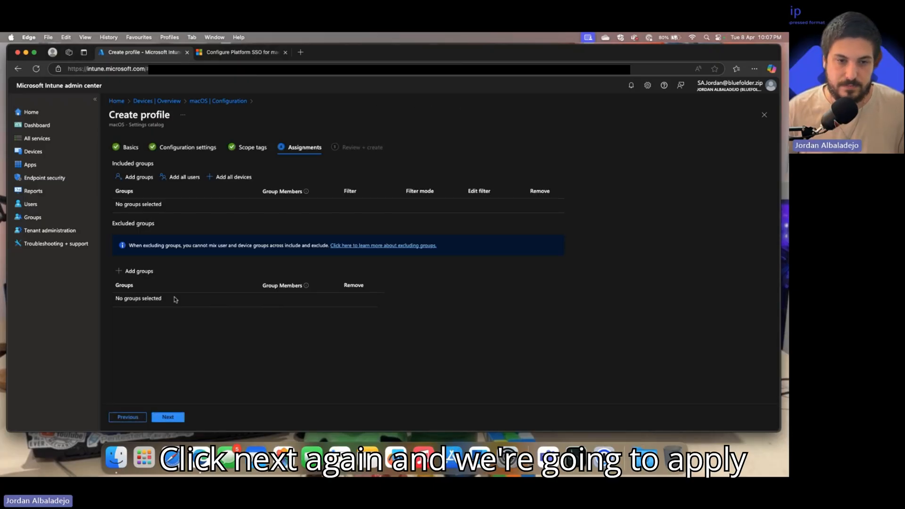
click(184, 177)
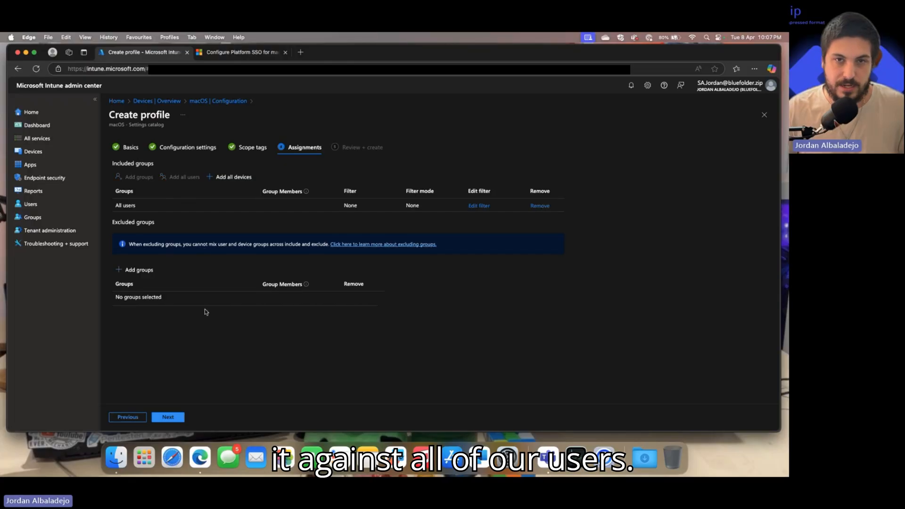
click(178, 415)
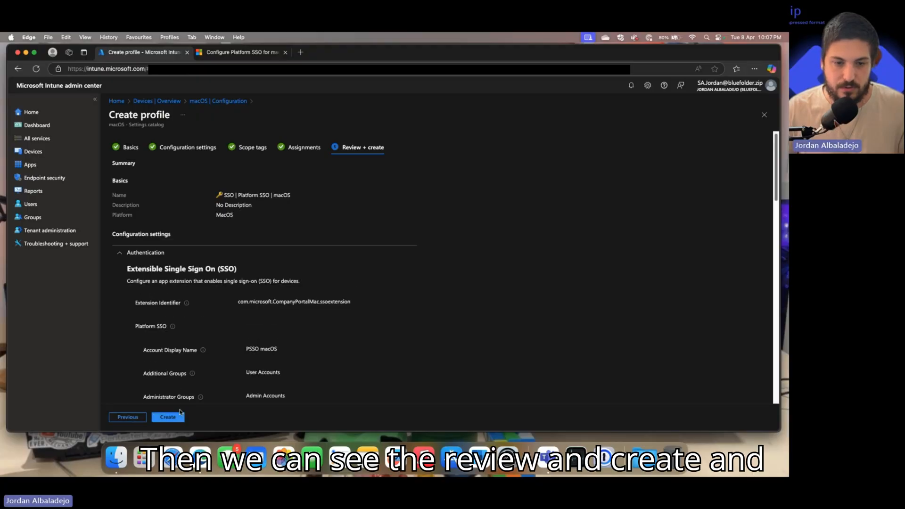
click(171, 420)
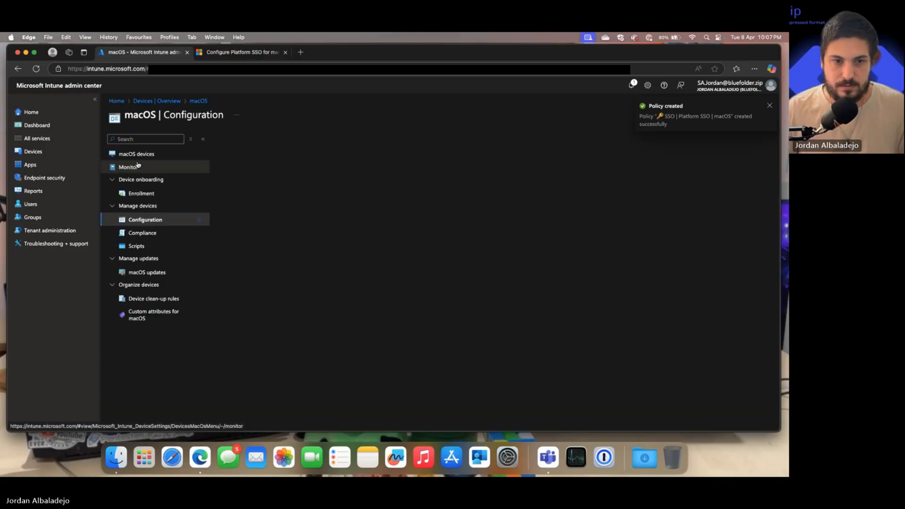
- Open MAC-345-BLU from the macOS devices and confirm a sync of its policies
click(141, 154)
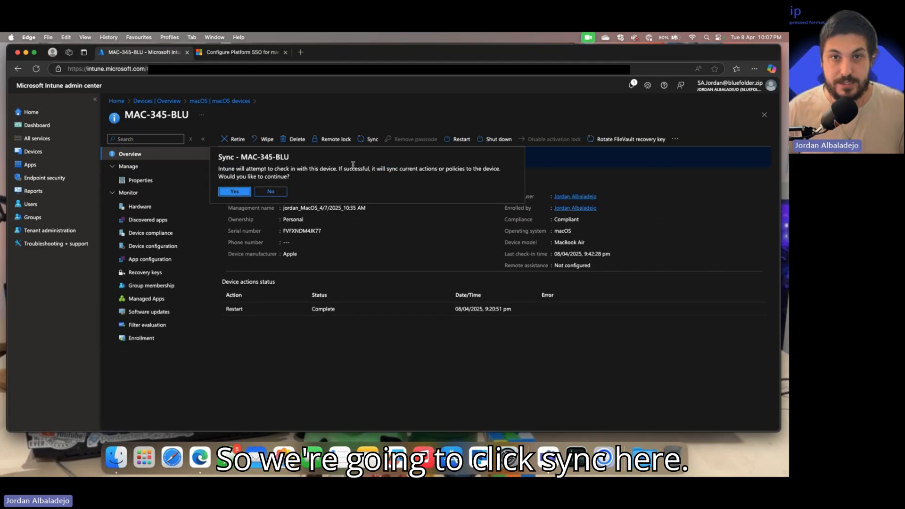
click(235, 192)
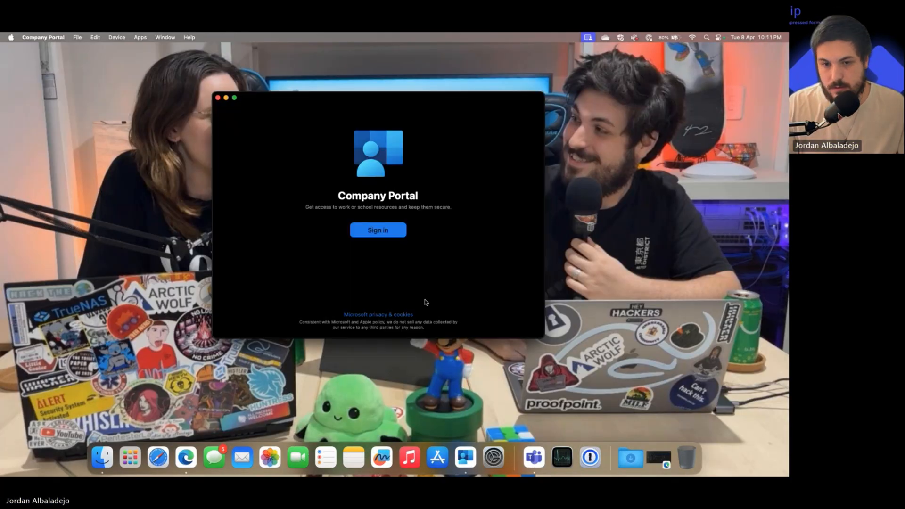
- Sign in to the Company Portal app on the Mac and check the Platform SSO registration notification
click(380, 232)
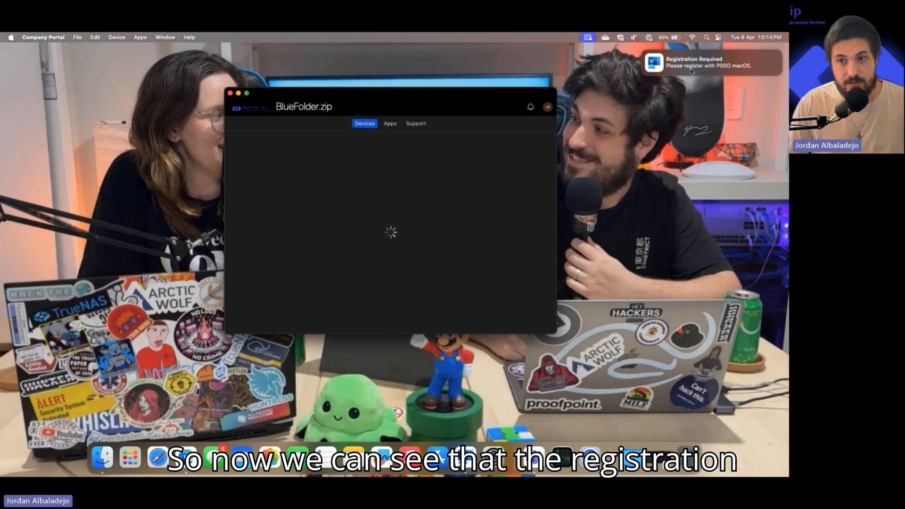
mouse_move(679, 69)
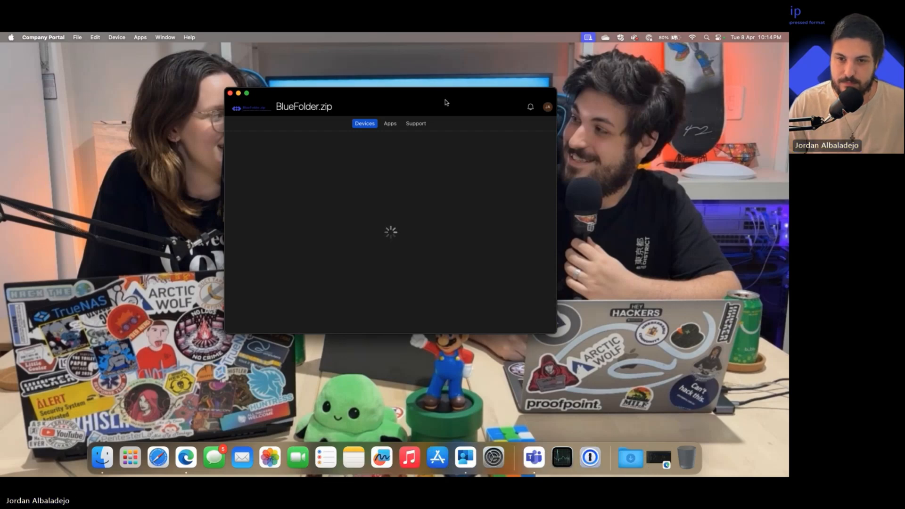
drag(438, 100, 444, 100)
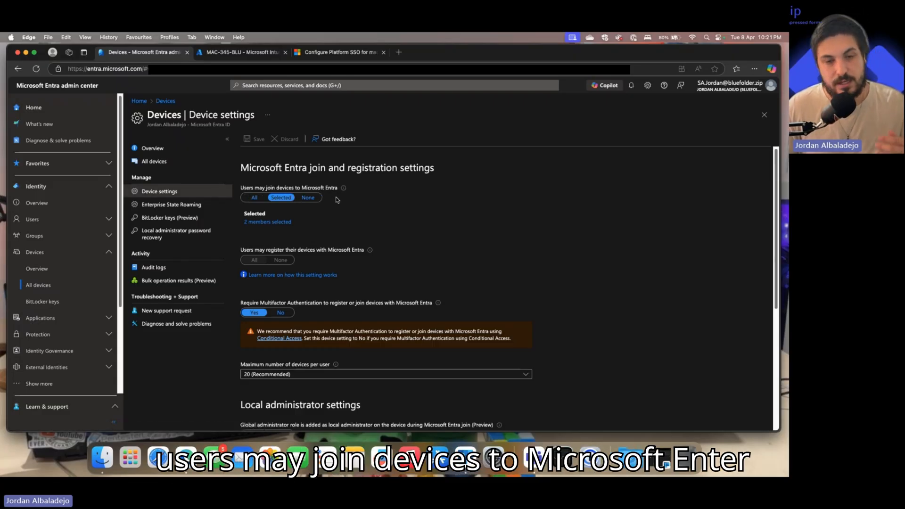
- Review the members allowed to join devices in the Microsoft Entra admin center and return to Device settings
click(282, 225)
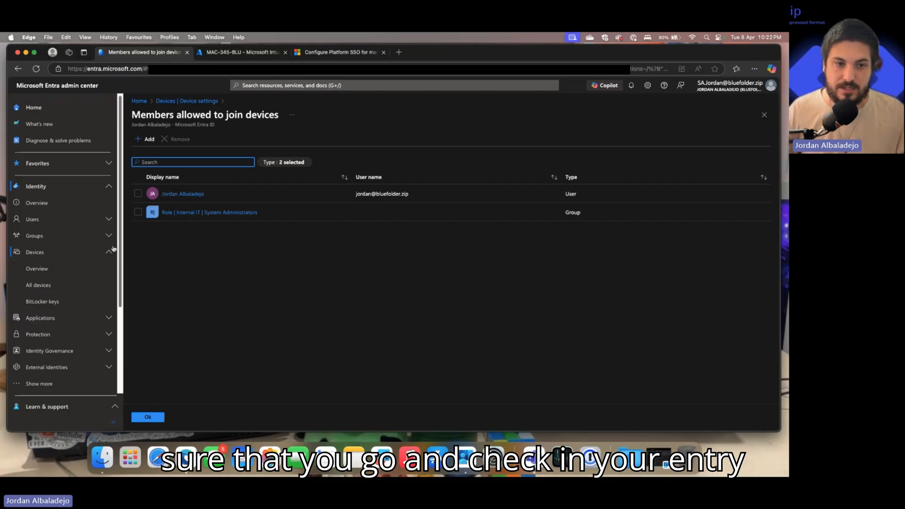
click(35, 290)
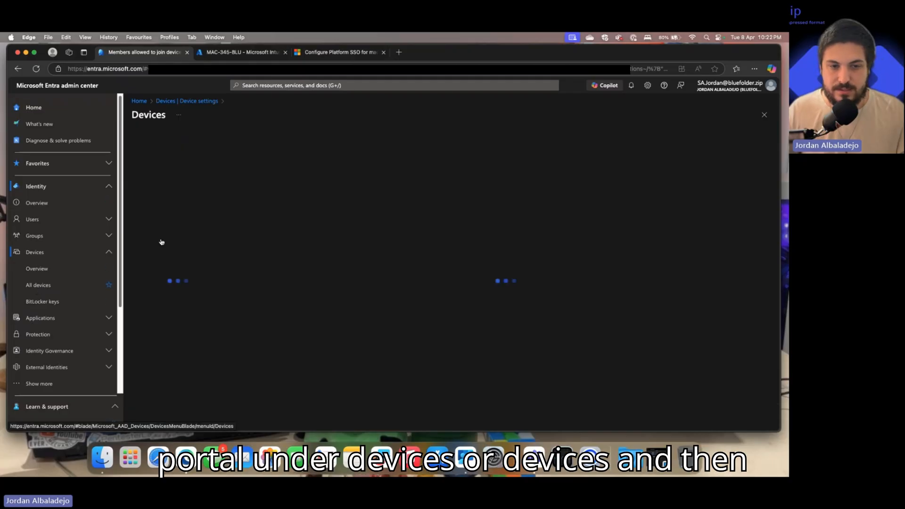
click(164, 193)
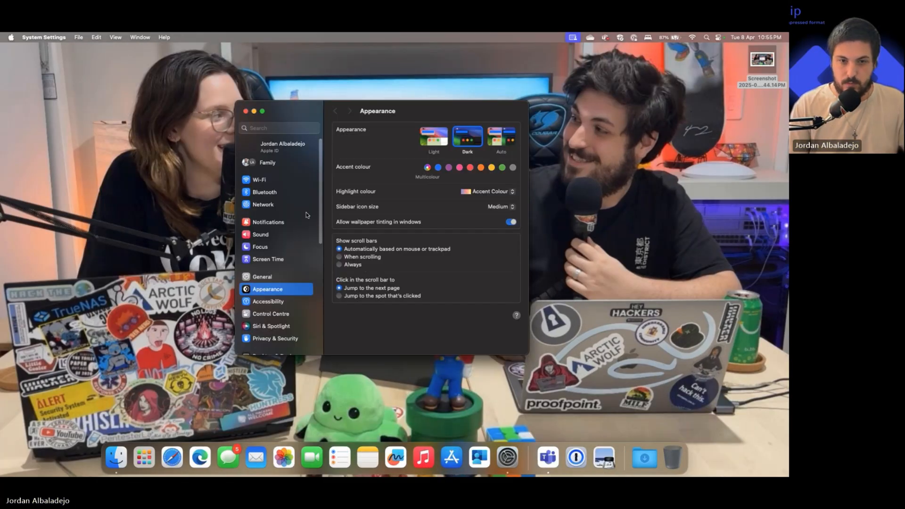
- Unlock Passwords in System Settings and open Password Options to check the AutoFill sources
scroll(317, 236, down, 5)
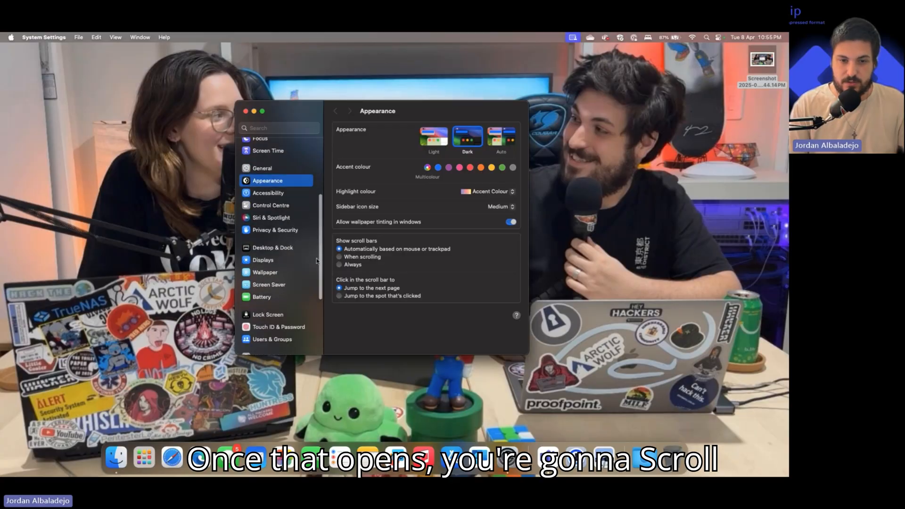
scroll(317, 260, down, 2)
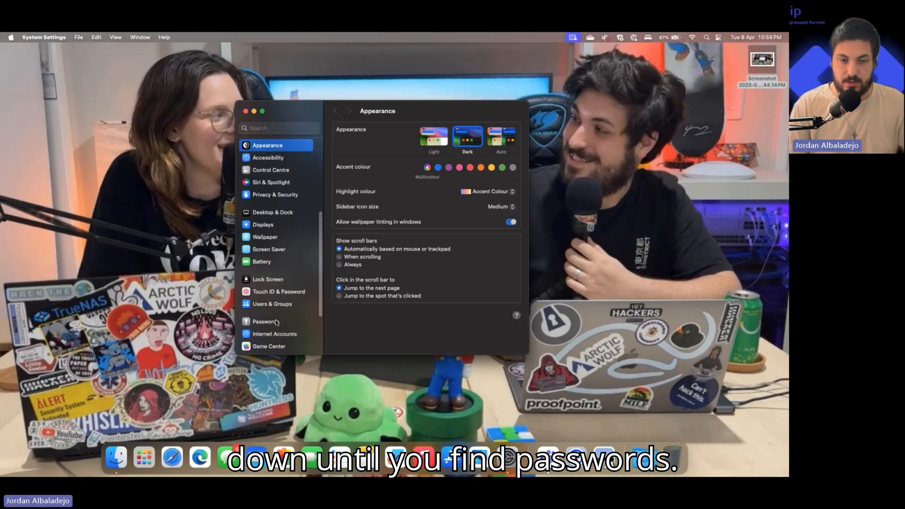
click(276, 322)
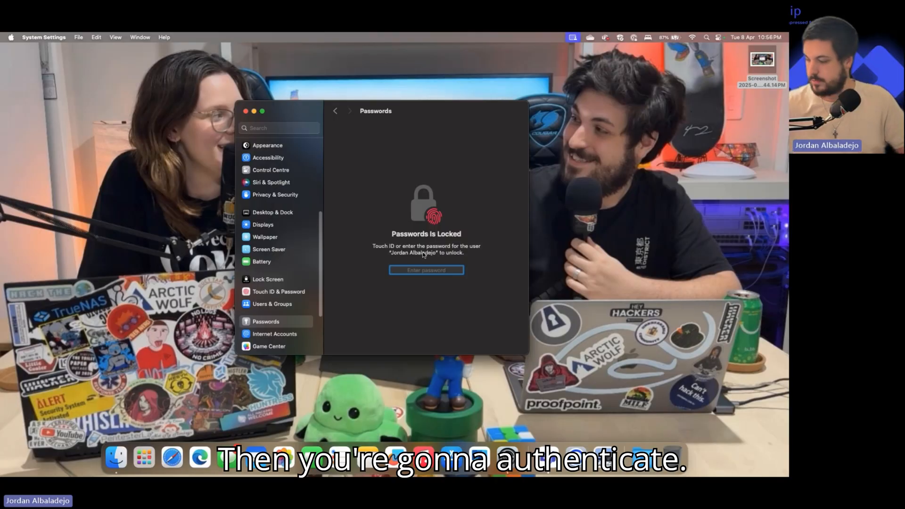
click(394, 178)
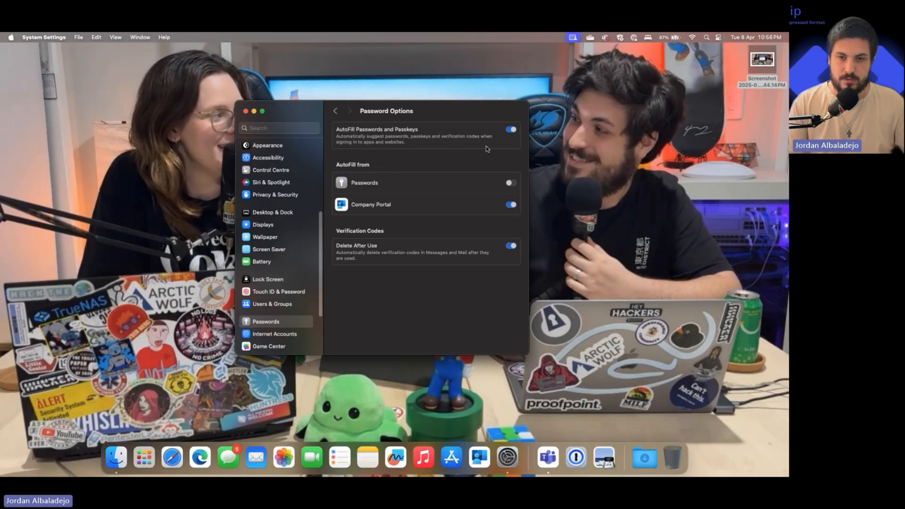
- Examine the admin user's Platform Single Sign-on registration and tokens under Users & Groups, and close System Settings
scroll(322, 206, up, 3)
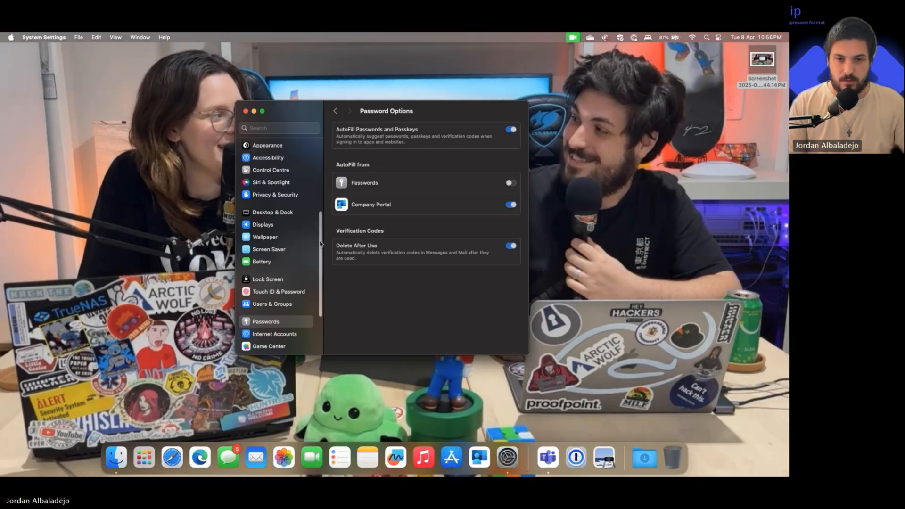
scroll(322, 206, up, 4)
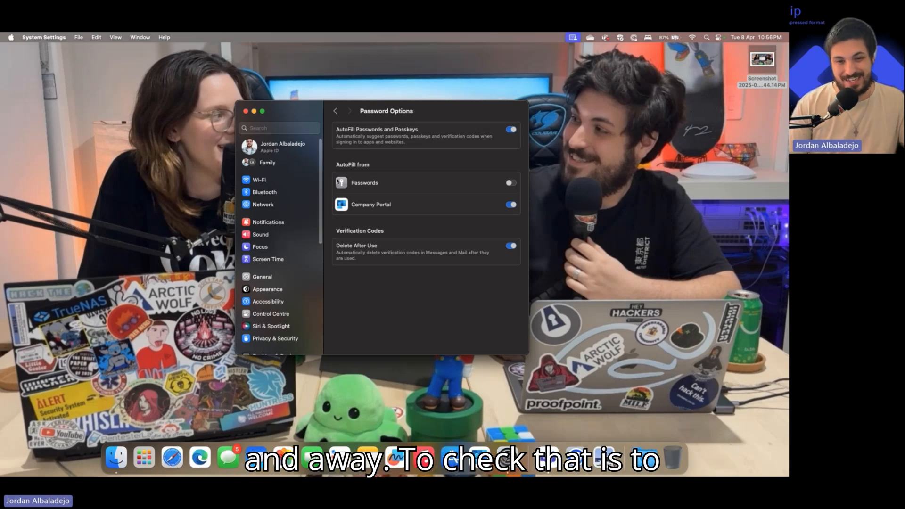
scroll(303, 266, down, 8)
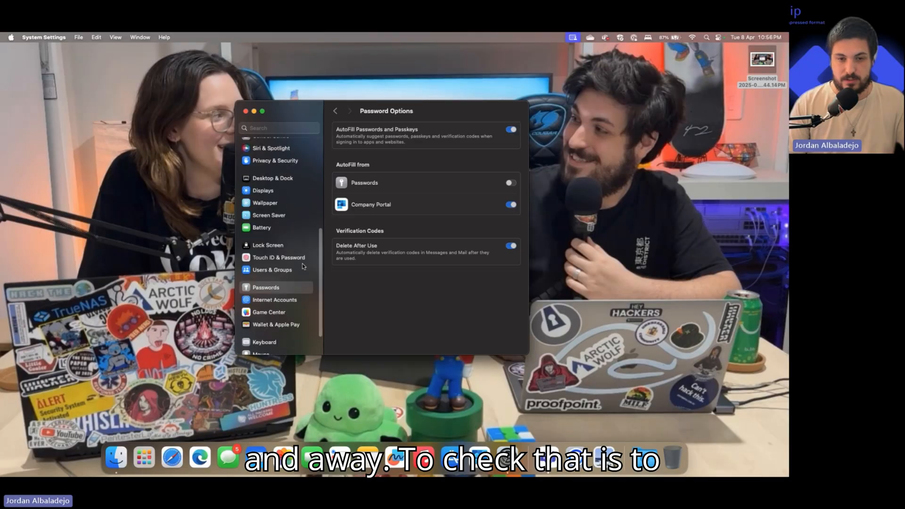
click(266, 273)
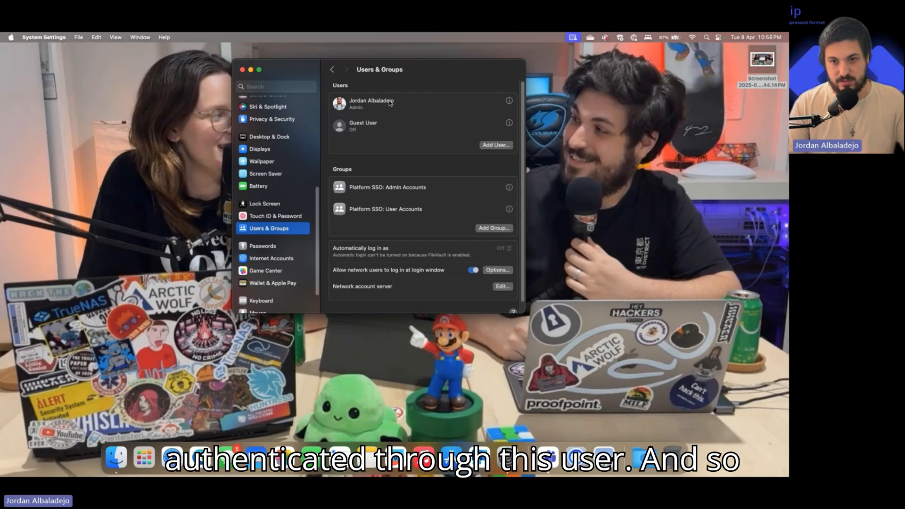
click(510, 106)
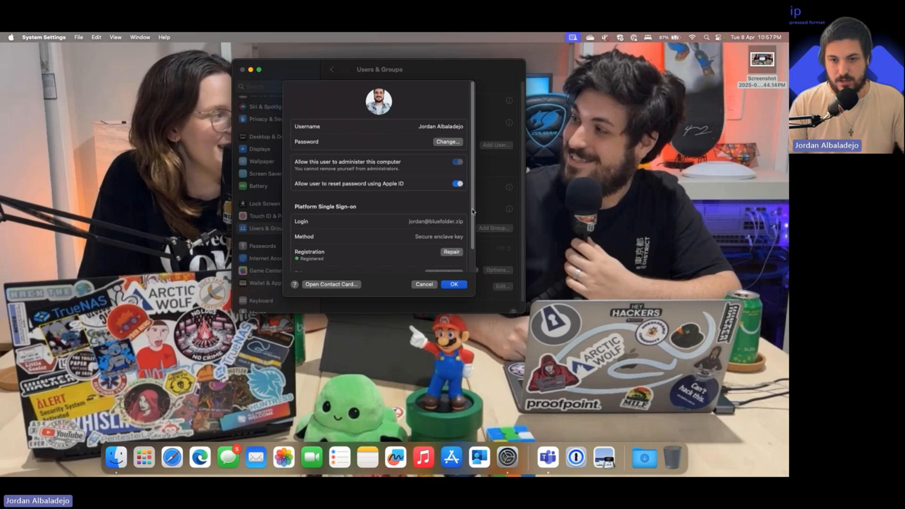
drag(474, 208, 473, 208)
scroll(473, 210, down, 2)
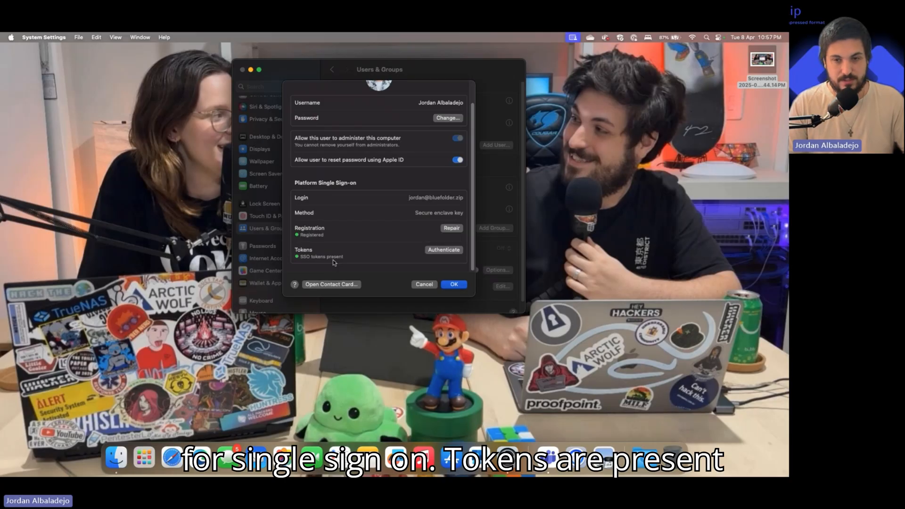
click(431, 283)
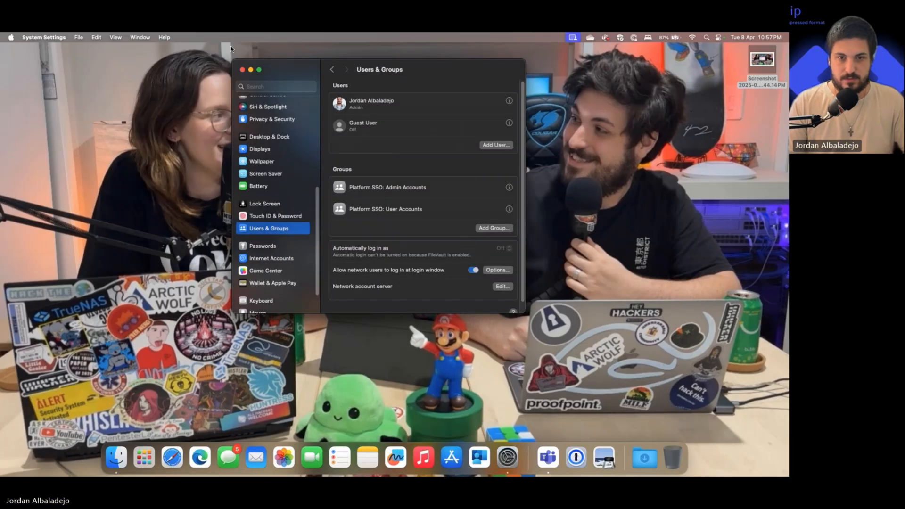
click(242, 69)
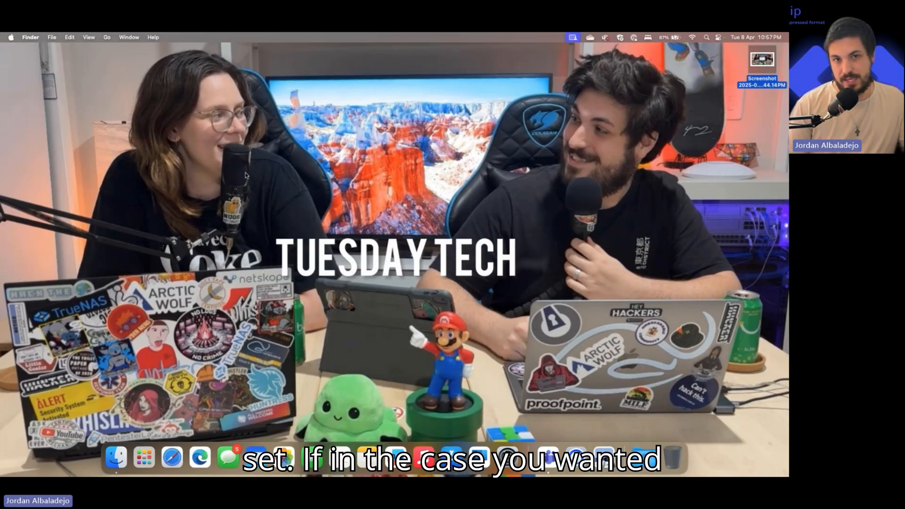
click(10, 38)
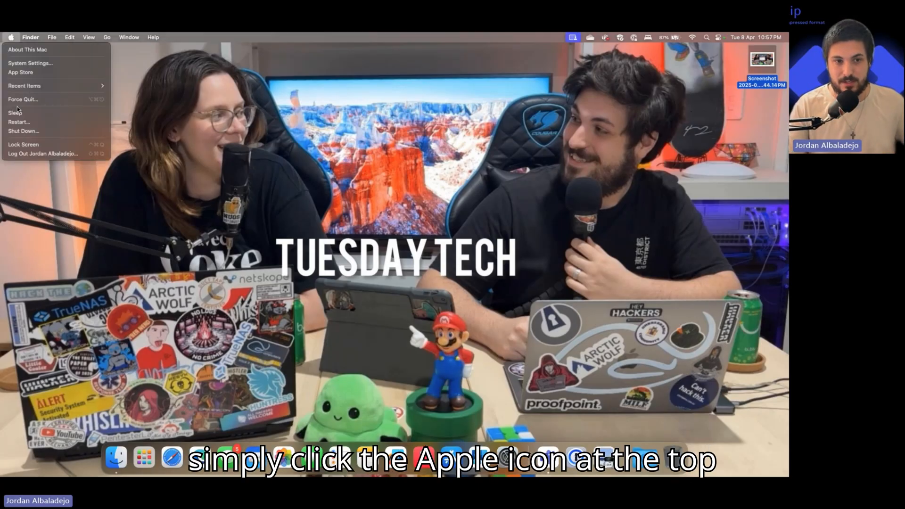
click(395, 239)
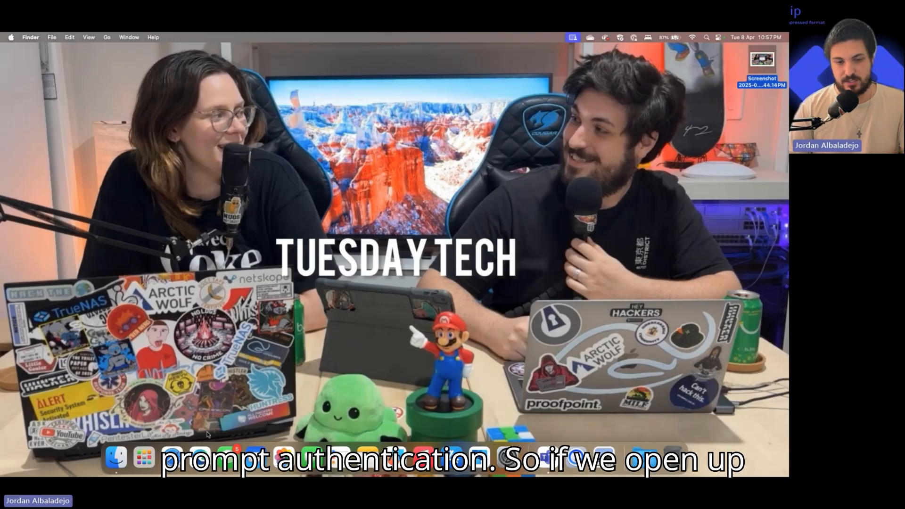
- Open myapps.microsoft.com in Microsoft Edge to test single sign-on, and close the browser window
click(199, 455)
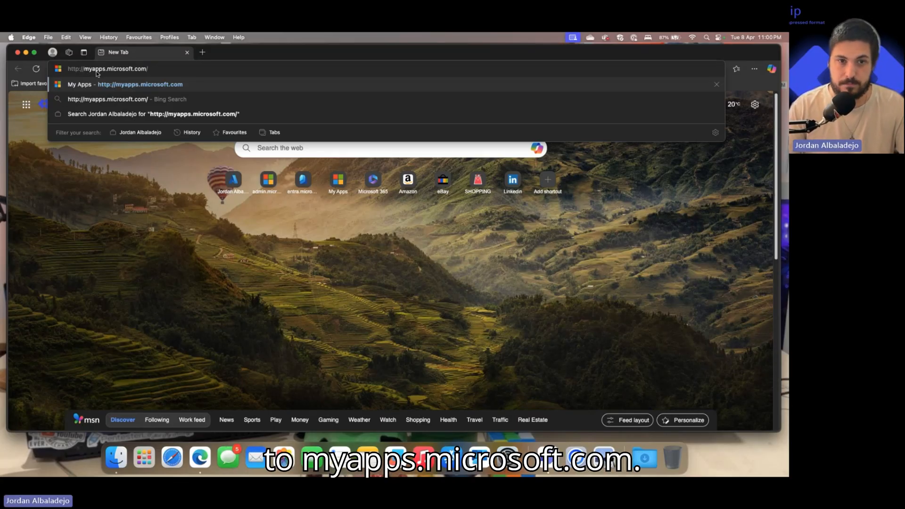
key(Return)
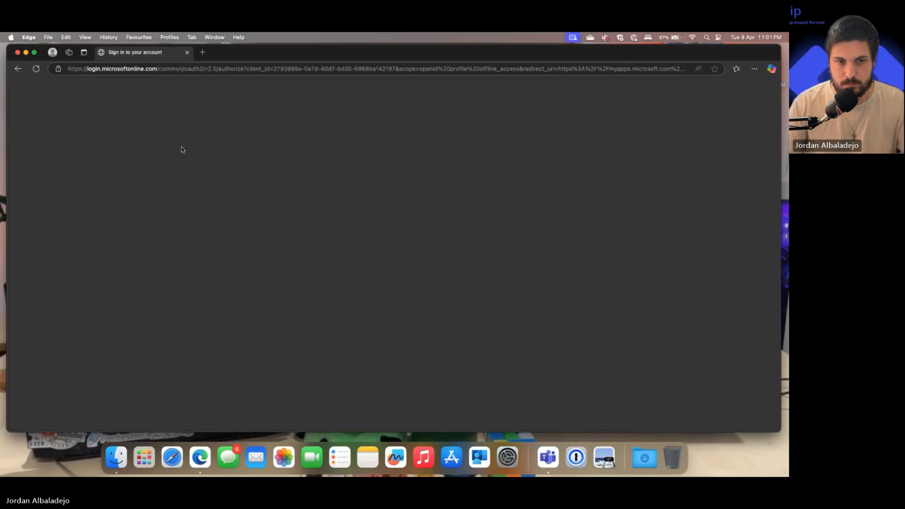
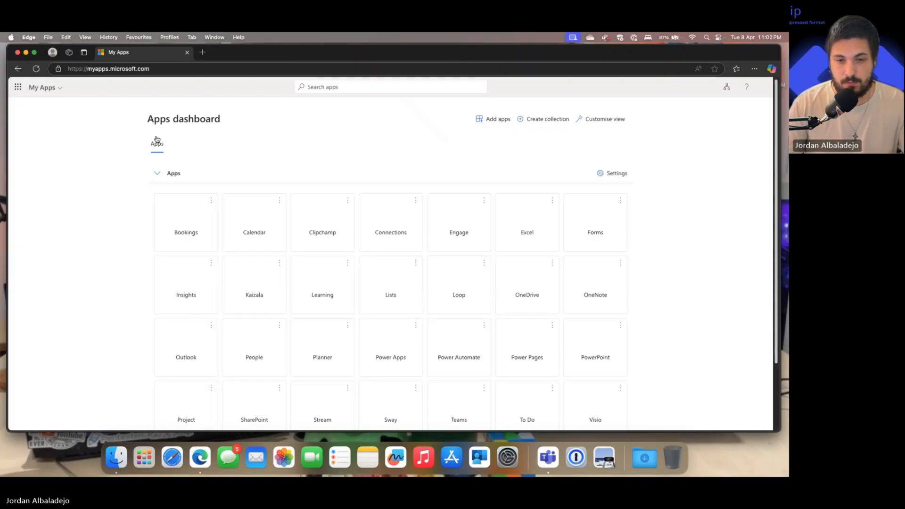
click(17, 54)
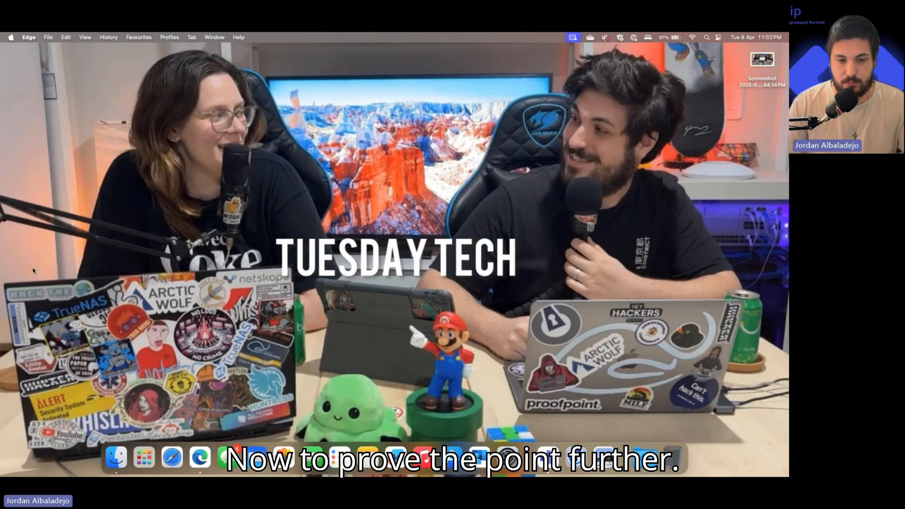
- Switch to Safari and load myapps.microsoft.com to test single sign-on there
click(171, 458)
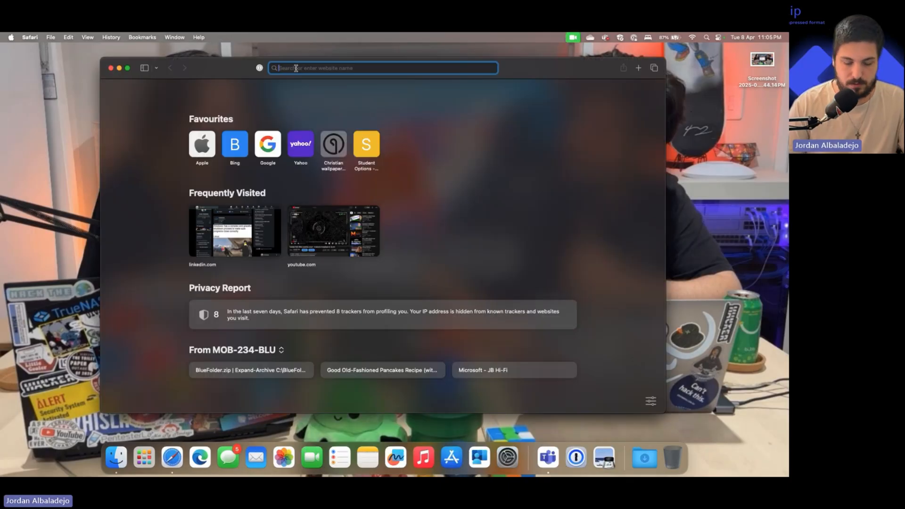
text(mya)
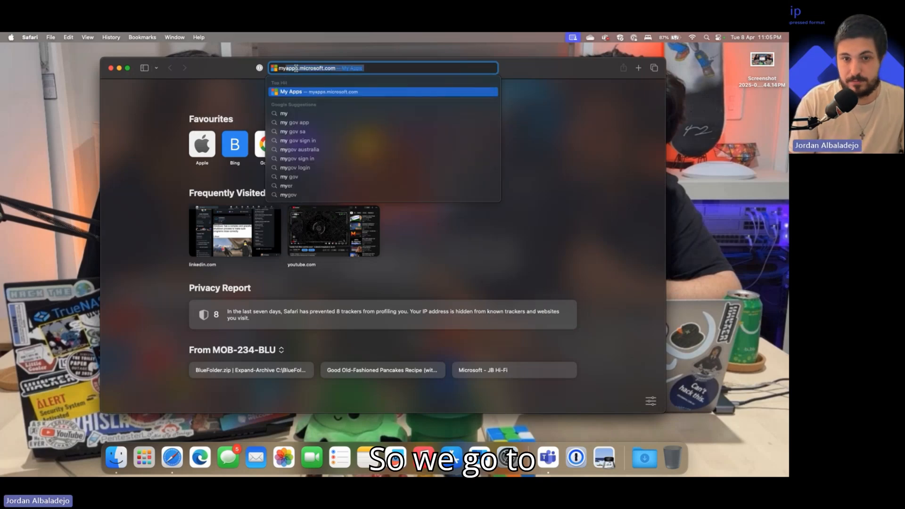
text(pps.microsoft.com/)
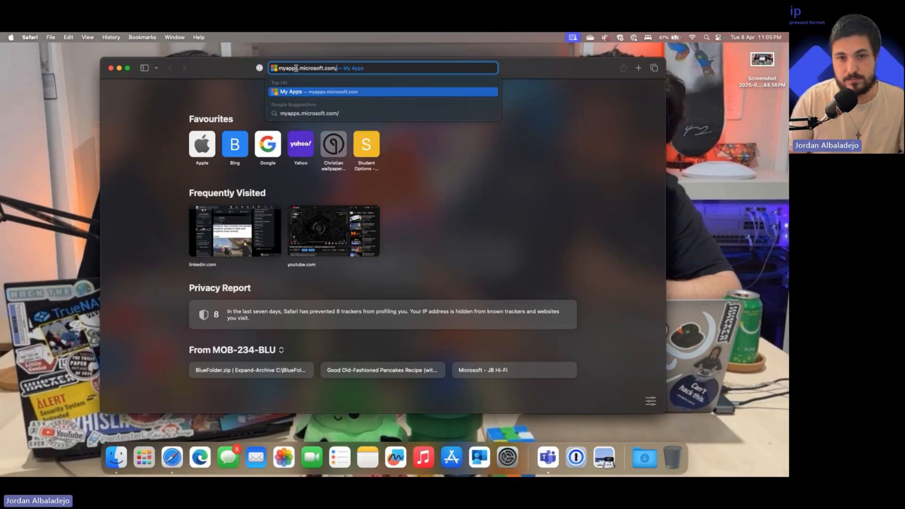
key(Return)
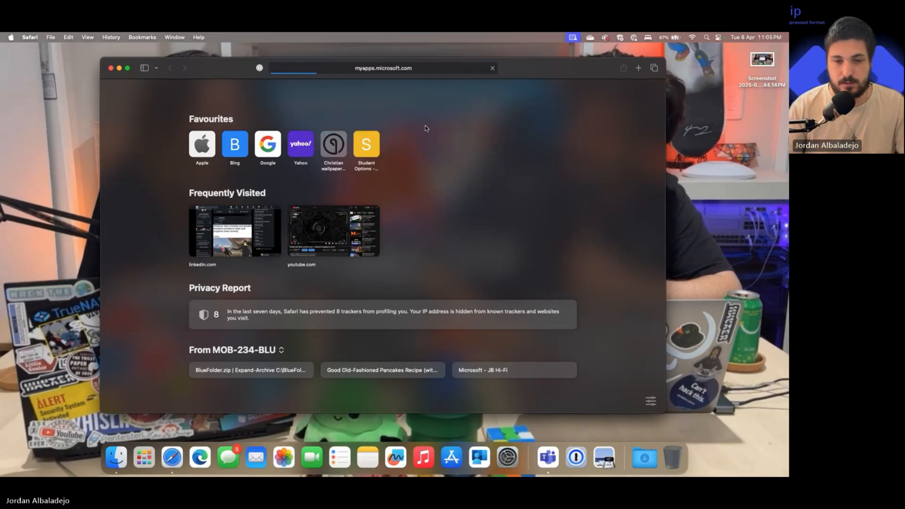